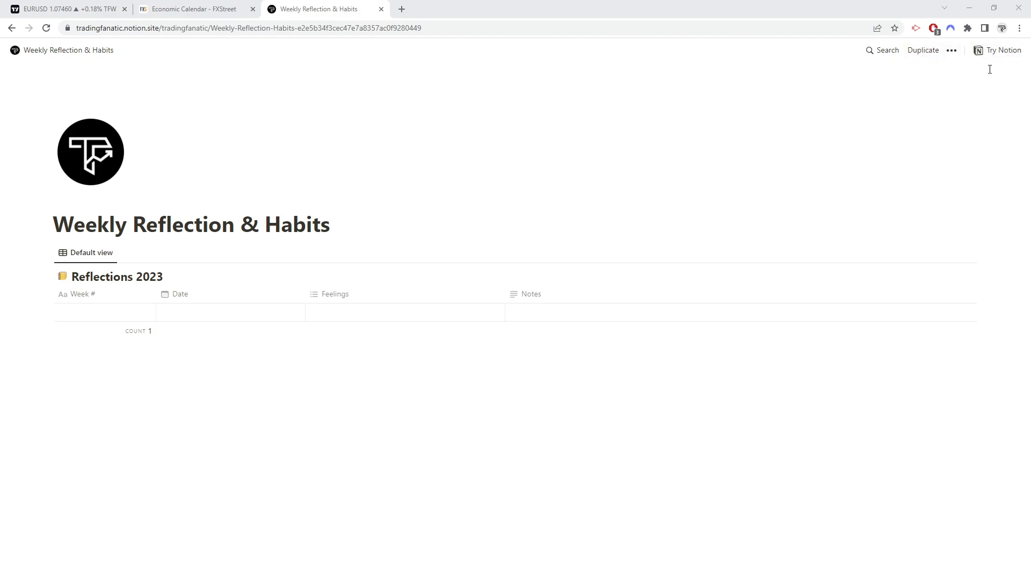
# Duplicate the Weekly Reflection & Habits template into the personal workspace and close its browser page
pyautogui.click(929, 56)
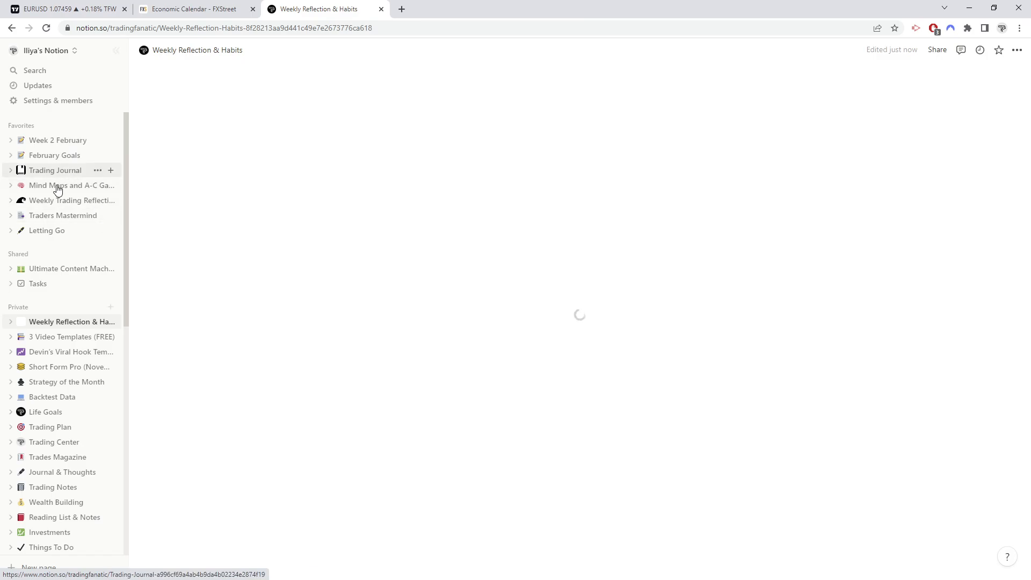
pyautogui.click(381, 8)
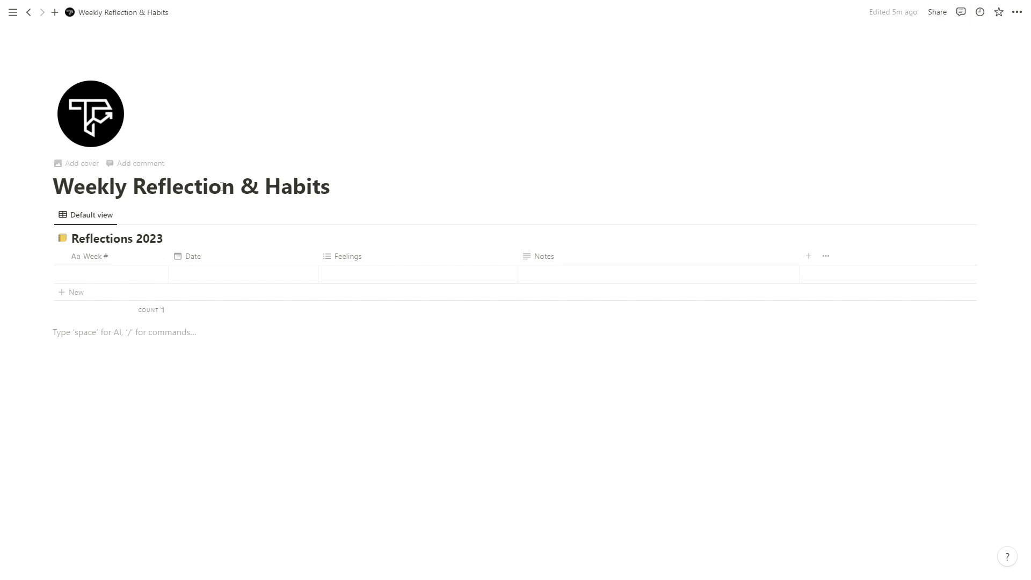
# Add a cover image to the Weekly Reflection & Habits page and remove it again
pyautogui.click(86, 119)
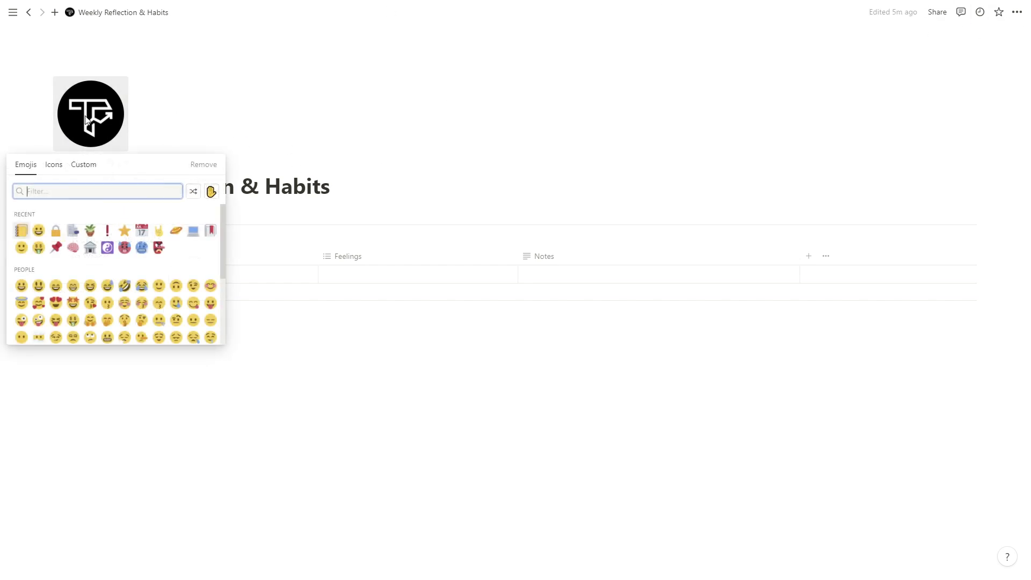
pyautogui.click(166, 108)
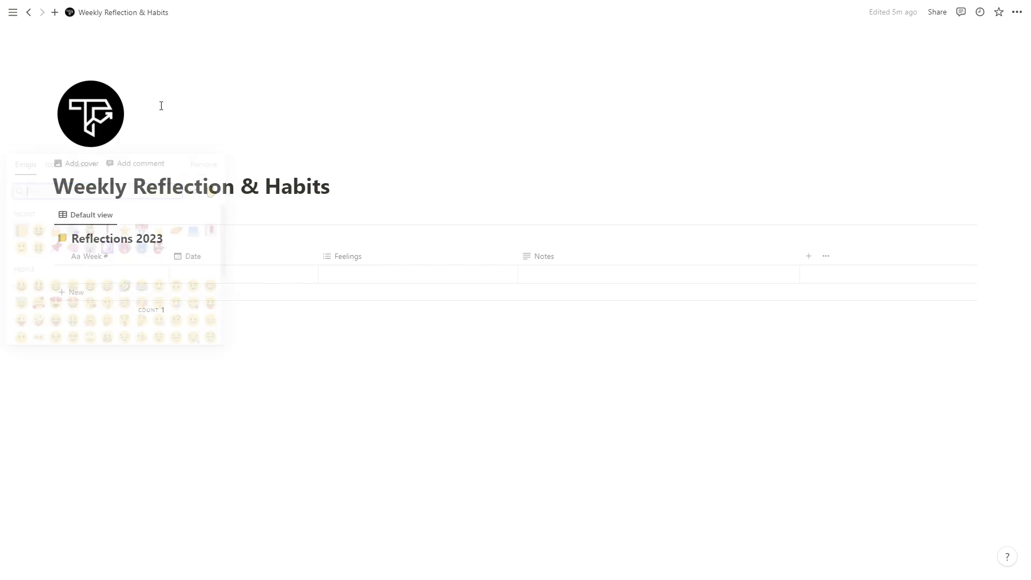
pyautogui.click(78, 163)
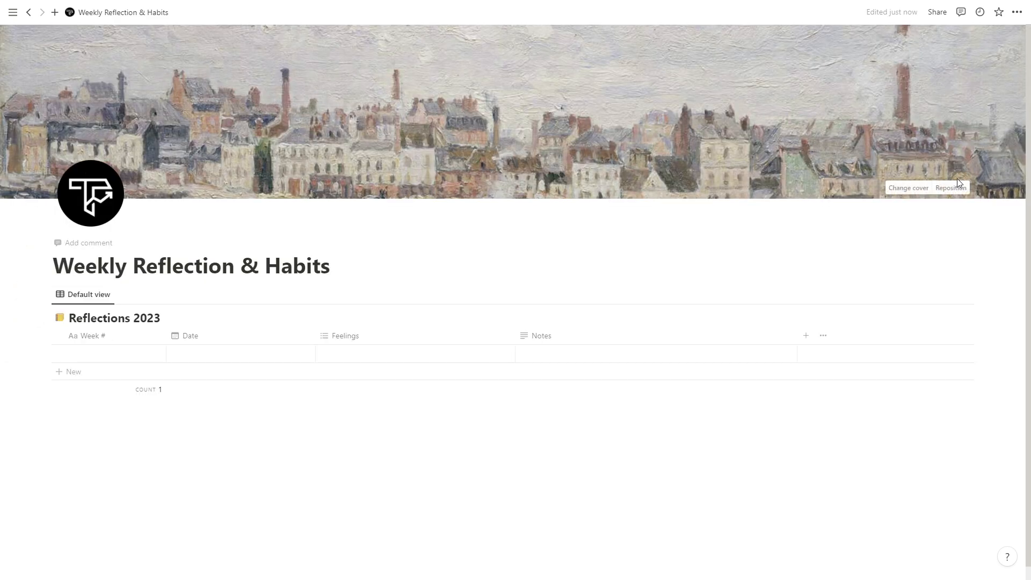
pyautogui.click(949, 189)
pyautogui.click(947, 193)
pyautogui.click(928, 190)
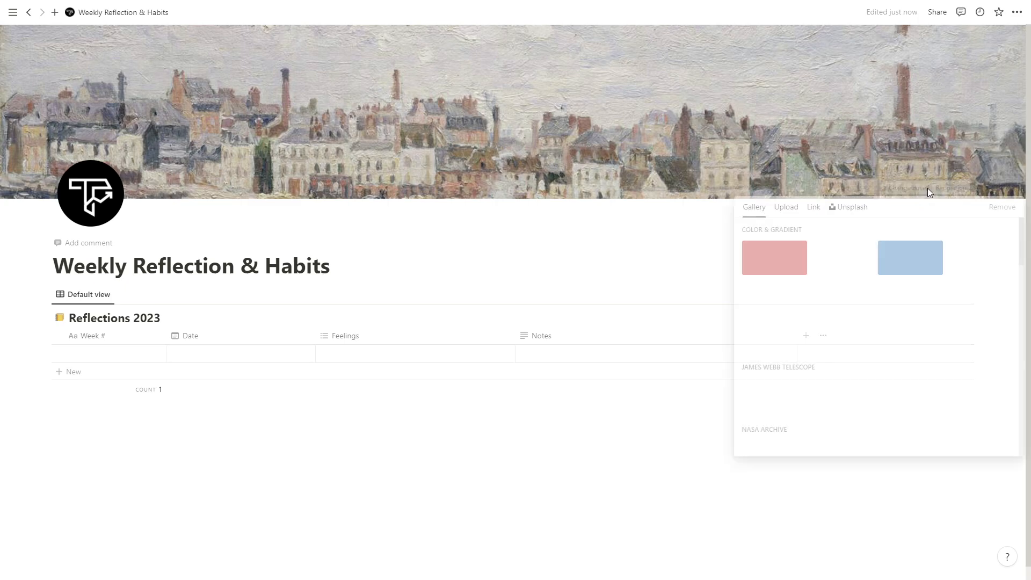
pyautogui.click(1002, 207)
pyautogui.click(330, 413)
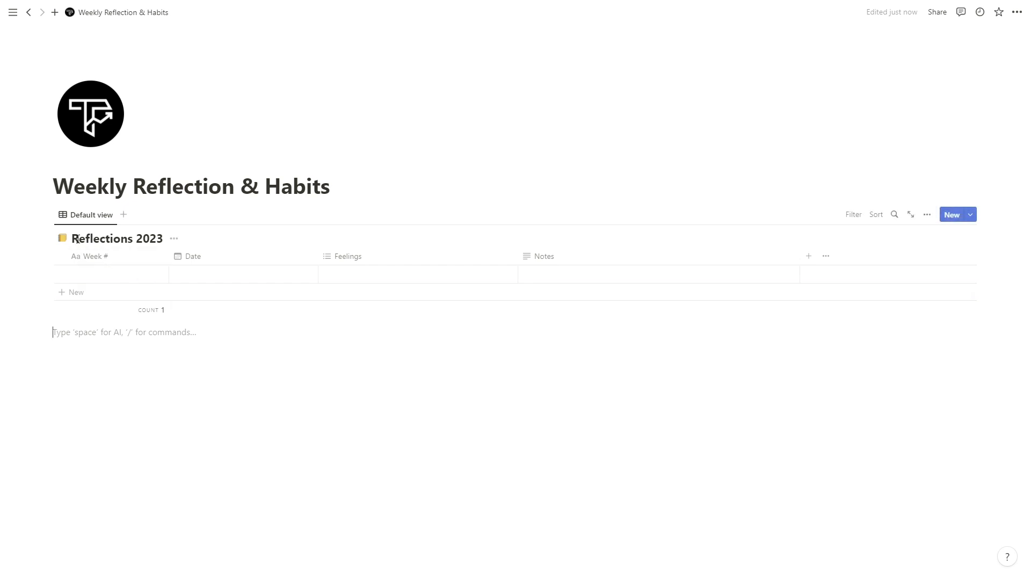
# Name the first entry in the Reflections 2023 table Week 1
pyautogui.tripleClick(112, 238)
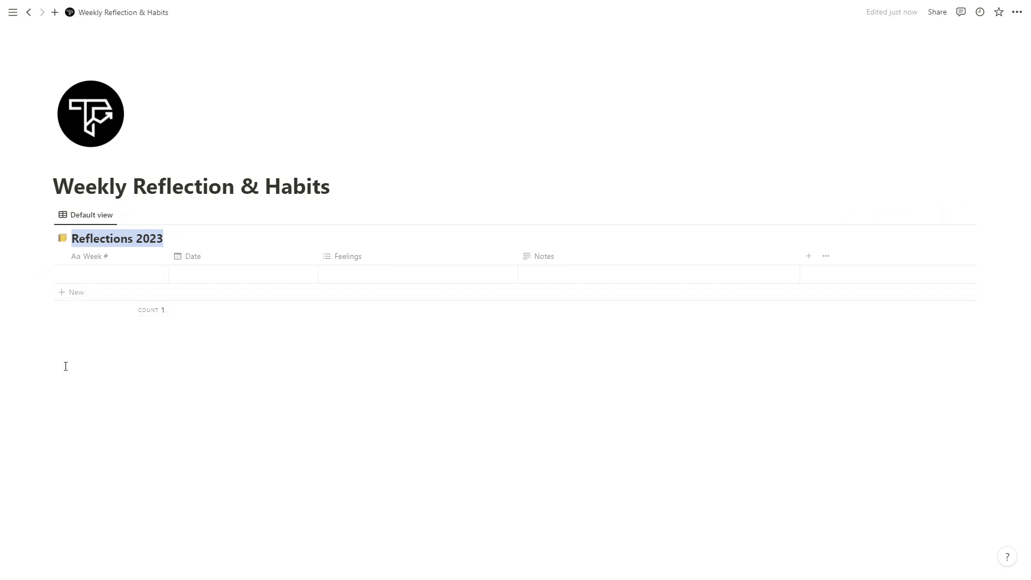
pyautogui.click(103, 274)
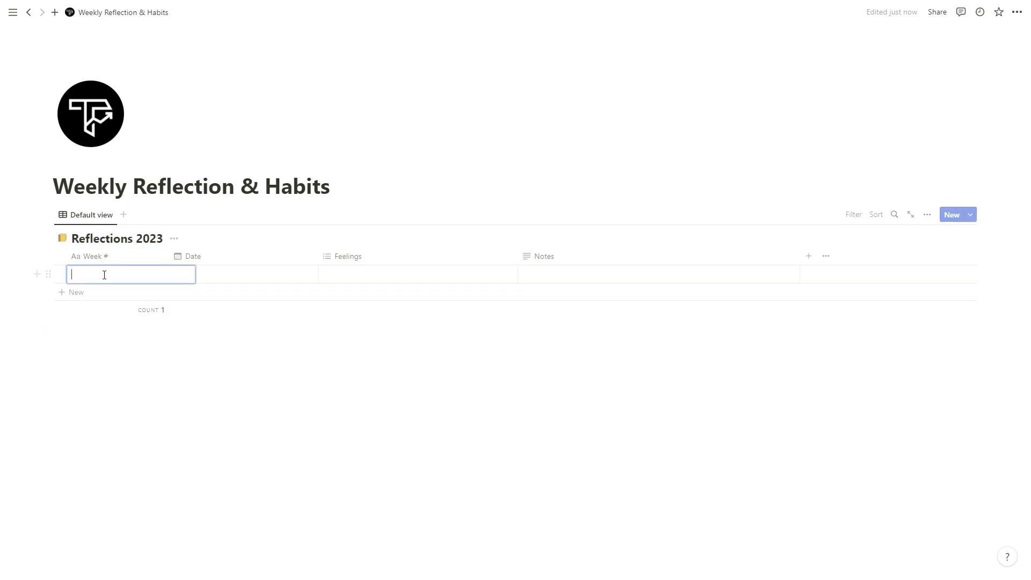
pyautogui.click(90, 322)
pyautogui.click(92, 328)
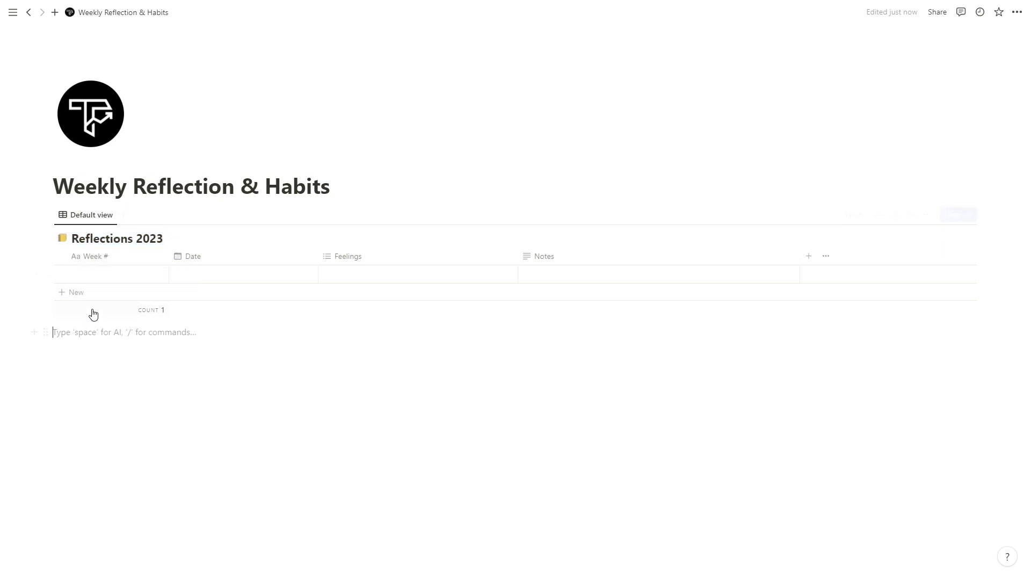
pyautogui.click(95, 275)
pyautogui.write('Week ')
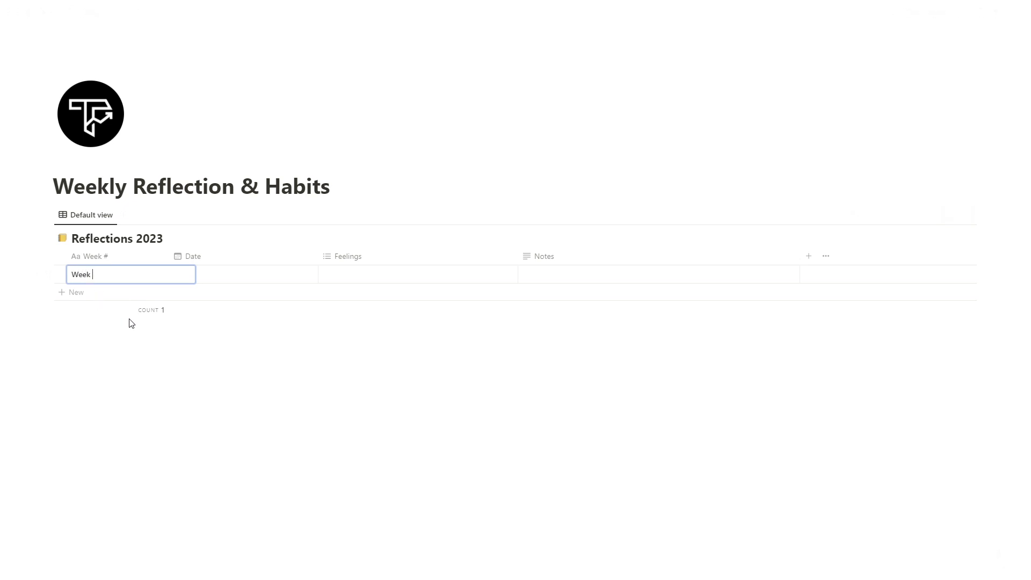
pyautogui.write('1')
pyautogui.press('Escape')
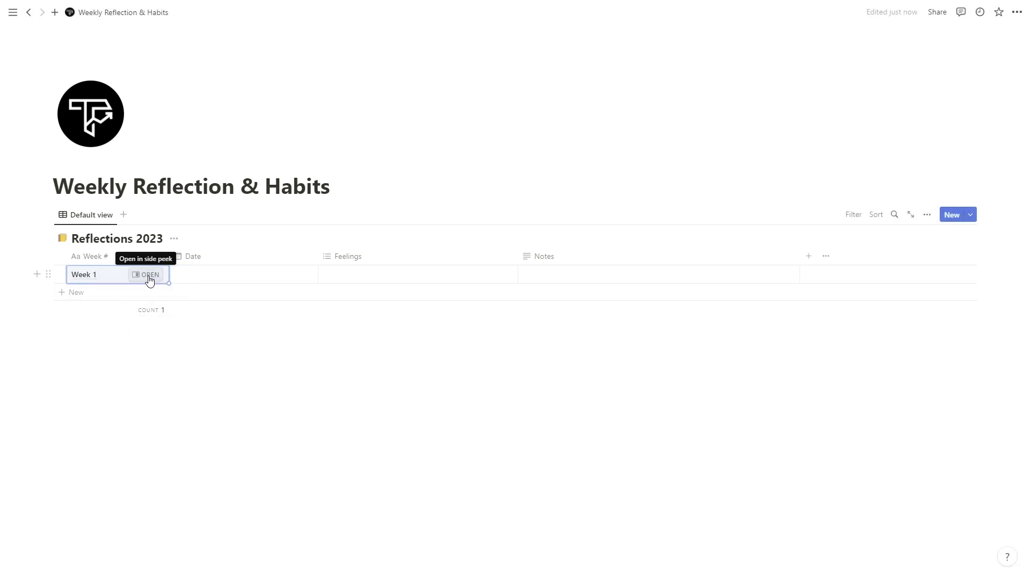
# Open the Week 1 entry and bring up its "Add a new reflection" template for editing
pyautogui.click(147, 275)
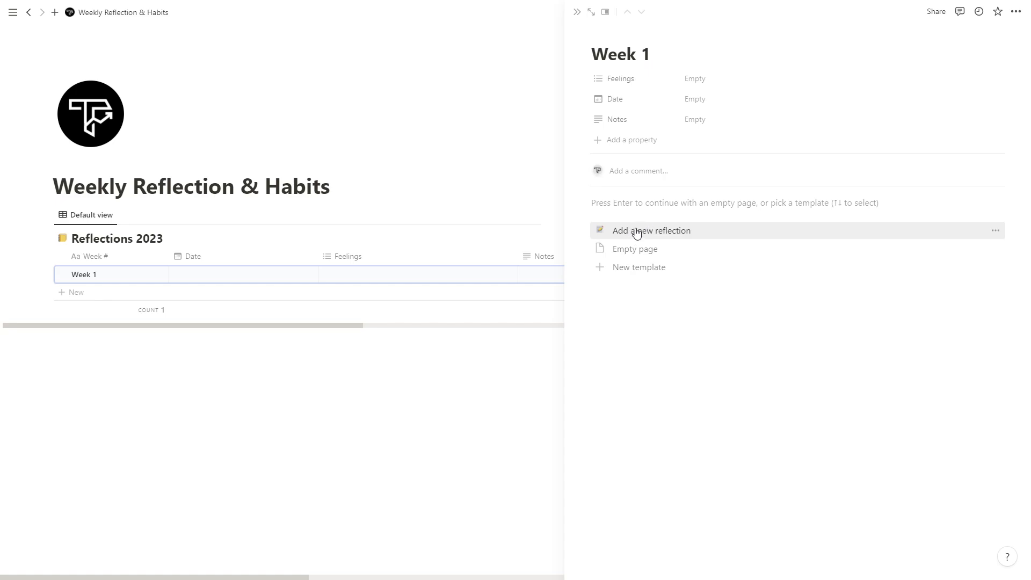
pyautogui.click(995, 232)
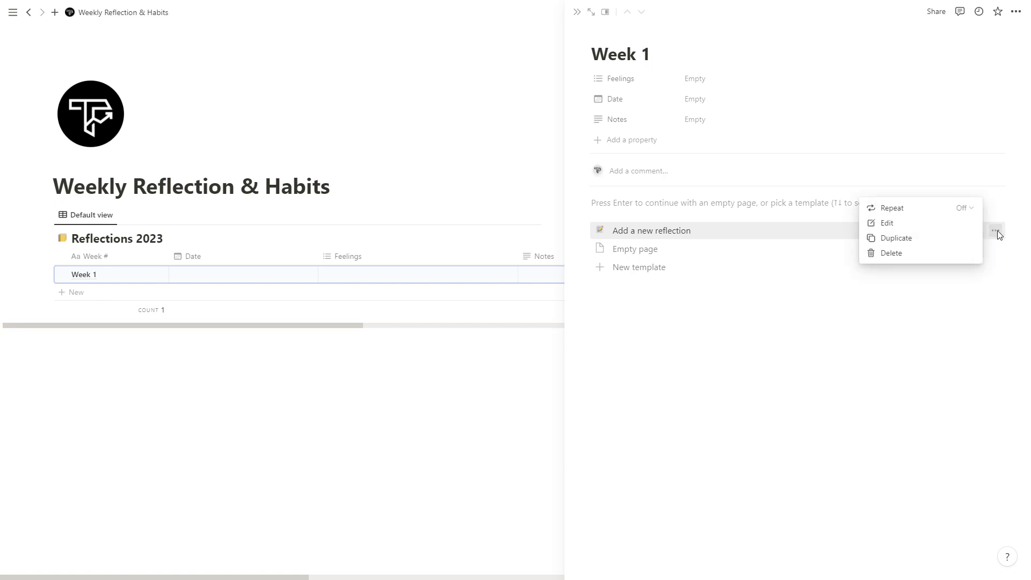
pyautogui.click(887, 223)
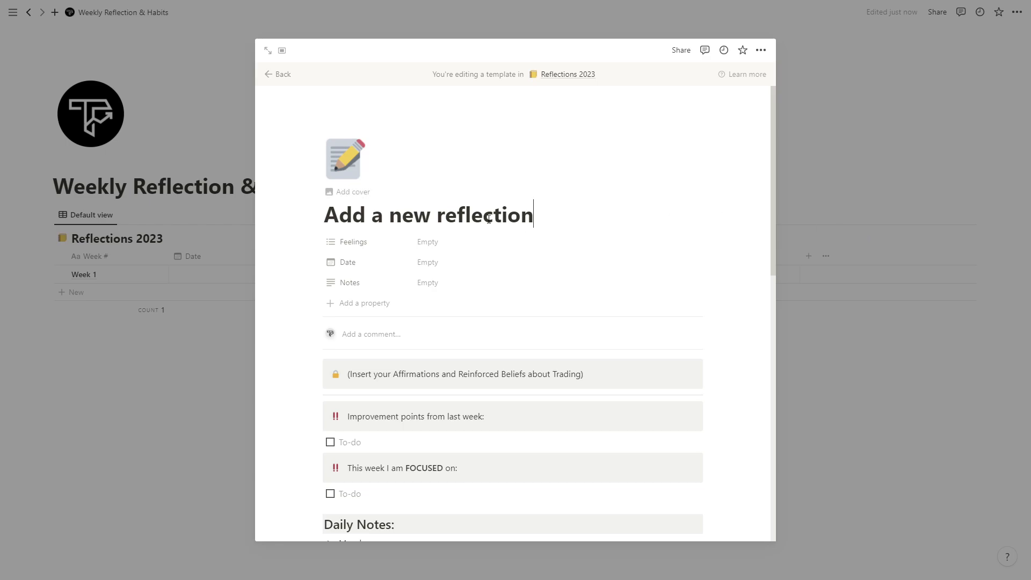
# Look through the reflection template from its properties down to the weekly recap questions and back
pyautogui.scroll(-3, 549, 200)
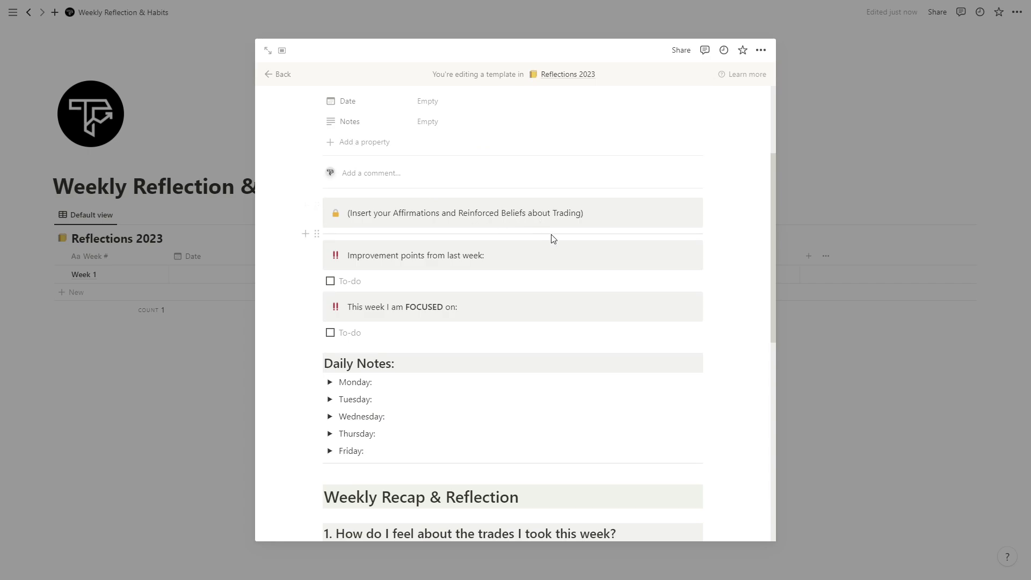
pyautogui.scroll(3, 550, 236)
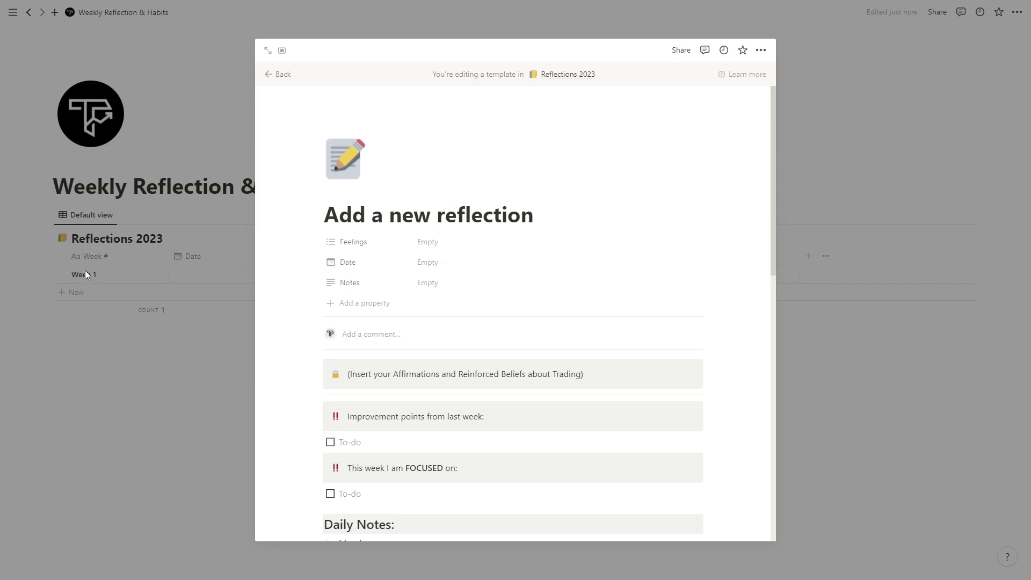
pyautogui.scroll(-12, 458, 260)
pyautogui.scroll(10, 476, 267)
pyautogui.scroll(3, 475, 277)
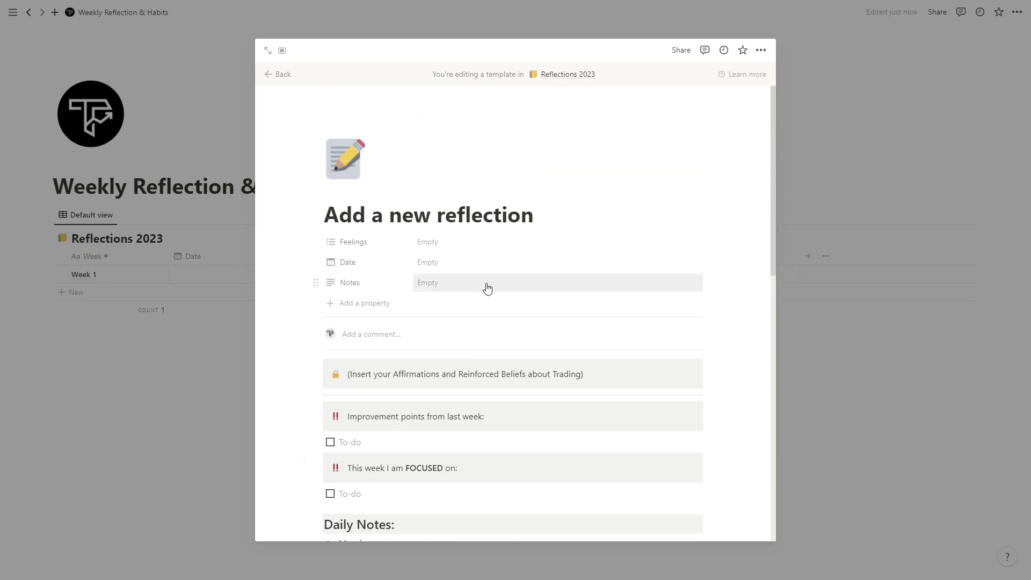
pyautogui.scroll(-3, 486, 288)
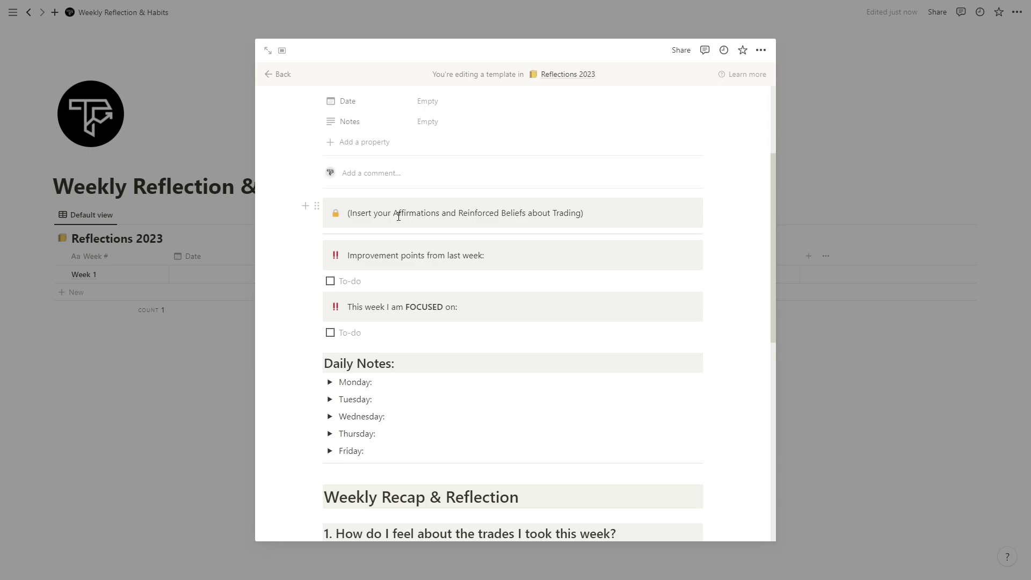
# Replace the affirmations placeholder with "Trading is Probabilistic in Nature." and a second line starting "Execute your Trading Plan without"
pyautogui.moveTo(589, 210); pyautogui.dragTo(349, 214)
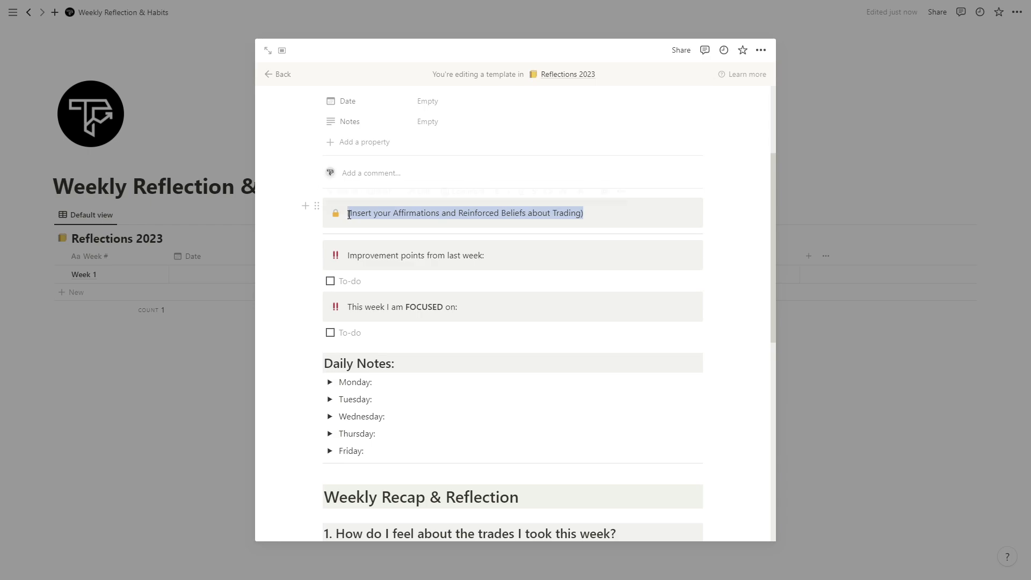
pyautogui.press('BackSpace')
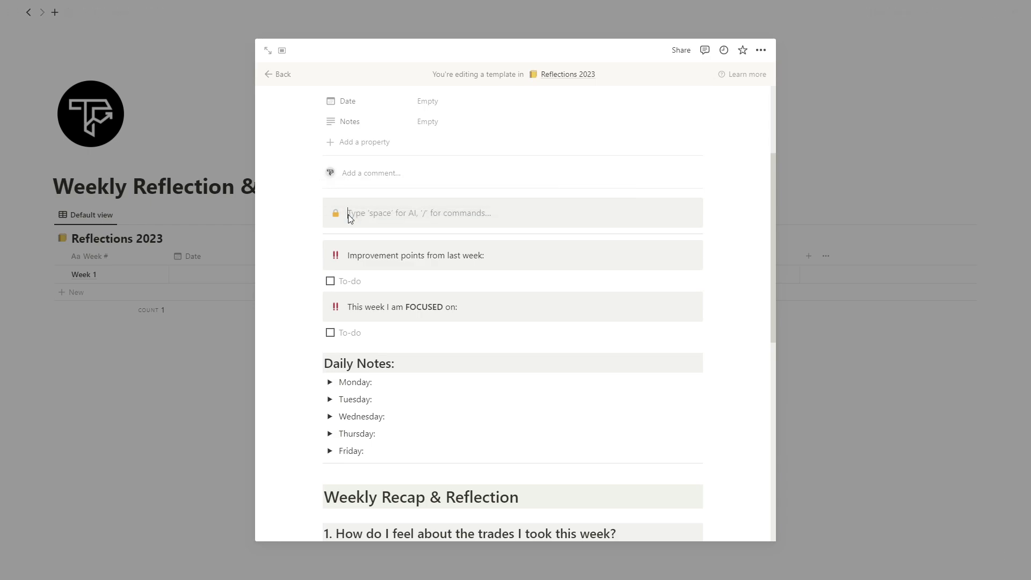
pyautogui.write('Trading is Probabilisti')
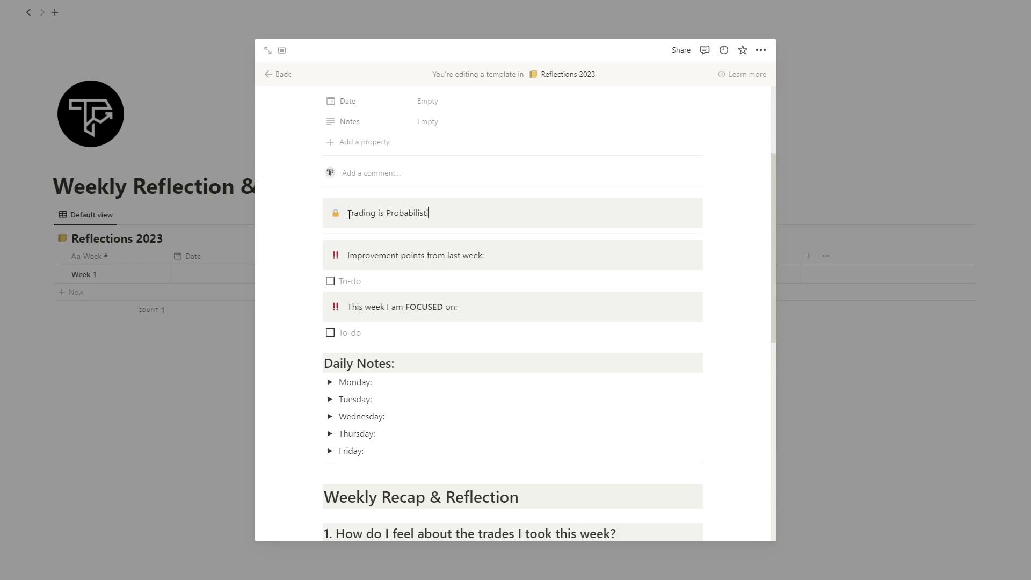
pyautogui.write('c in Nature.')
pyautogui.press('Return')
pyautogui.write('Ex')
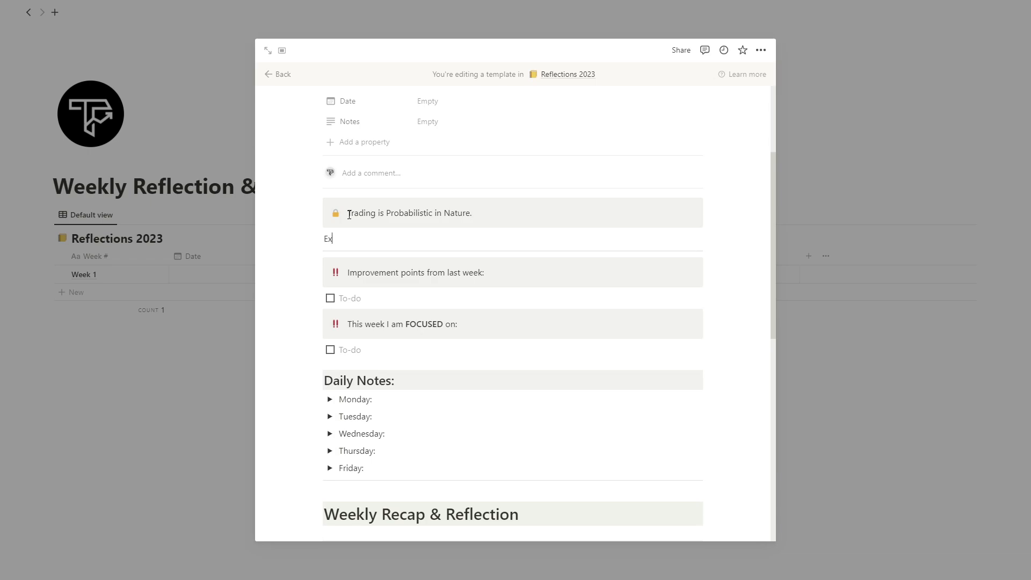
pyautogui.press('BackSpace')
pyautogui.press('BackSpace')
pyautogui.press('BackSpace')
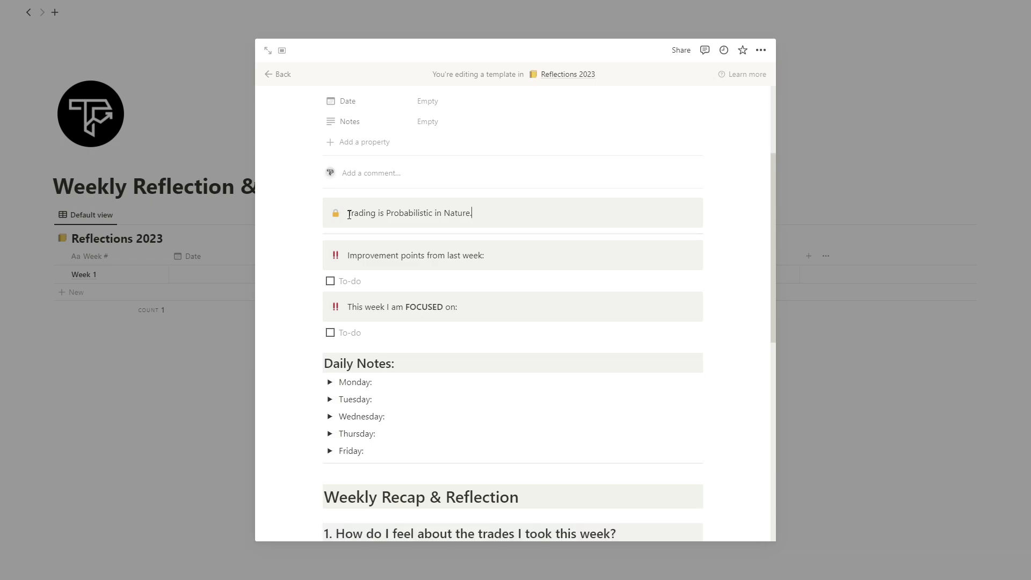
pyautogui.hotkey('shift', 'Return')
pyautogui.write('Execute your ')
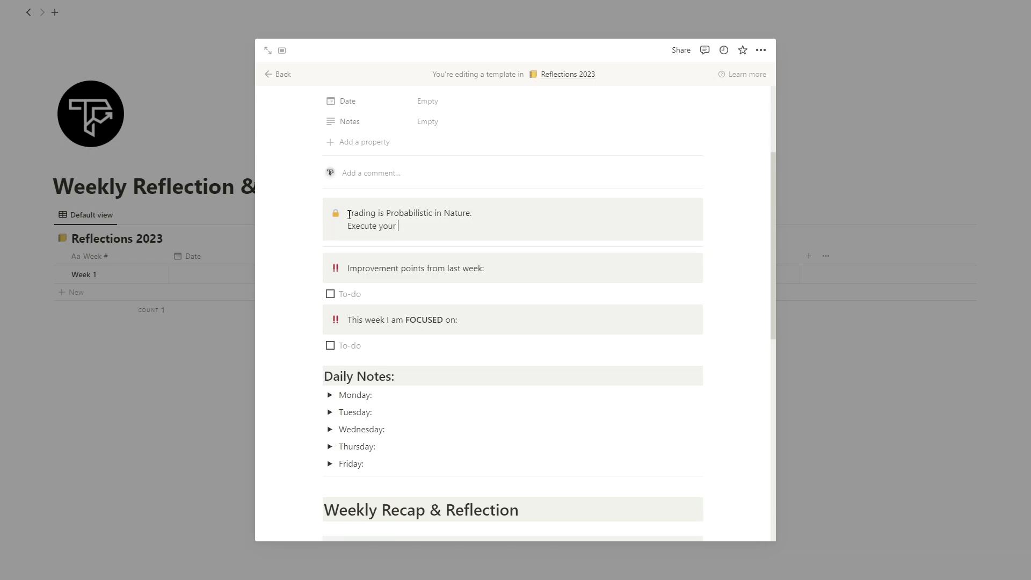
pyautogui.write('Trading Plan without Frear..')
# Delete the sample affirmations and restore the original placeholder text in the callout
pyautogui.press('BackSpace')
pyautogui.press('BackSpace')
pyautogui.press('BackSpace')
pyautogui.press('BackSpace')
pyautogui.press('BackSpace')
pyautogui.press('BackSpace')
pyautogui.press('BackSpace')
pyautogui.press('BackSpace')
pyautogui.press('BackSpace')
pyautogui.press('BackSpace')
pyautogui.press('BackSpace')
pyautogui.press('BackSpace')
pyautogui.press('BackSpace')
pyautogui.press('BackSpace')
pyautogui.press('BackSpace')
pyautogui.press('BackSpace')
pyautogui.press('BackSpace')
pyautogui.press('BackSpace')
pyautogui.press('BackSpace')
pyautogui.press('BackSpace')
pyautogui.press('BackSpace')
pyautogui.press('BackSpace')
pyautogui.press('BackSpace')
pyautogui.press('BackSpace')
pyautogui.press('BackSpace')
pyautogui.press('BackSpace')
pyautogui.press('BackSpace')
pyautogui.press('BackSpace')
pyautogui.press('BackSpace')
pyautogui.press('BackSpace')
pyautogui.press('BackSpace')
pyautogui.press('BackSpace')
pyautogui.press('BackSpace')
pyautogui.press('BackSpace')
pyautogui.press('BackSpace')
pyautogui.press('BackSpace')
pyautogui.press('BackSpace')
pyautogui.press('BackSpace')
pyautogui.press('BackSpace')
pyautogui.press('BackSpace')
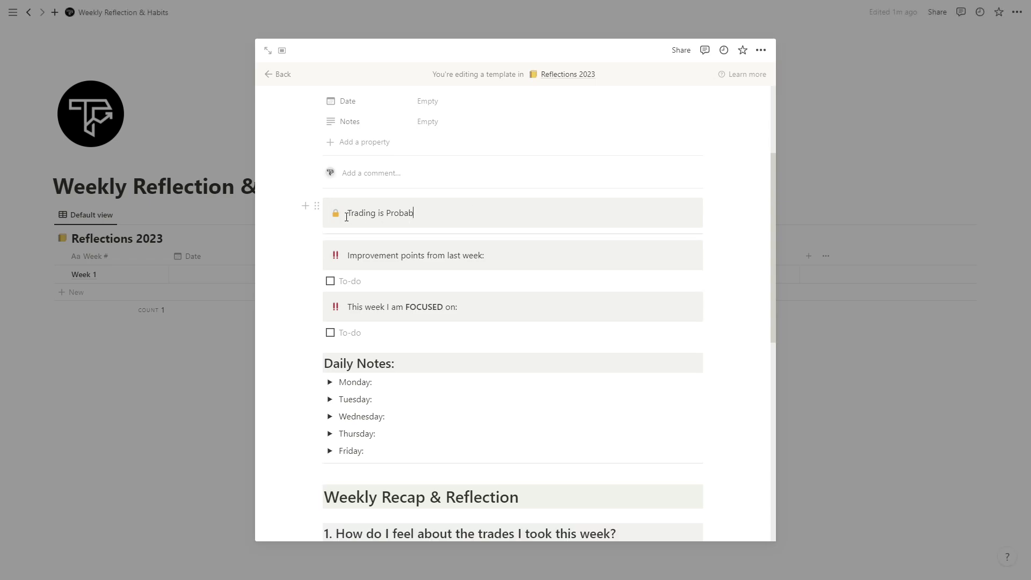
pyautogui.hotkey('ctrl', 'z')
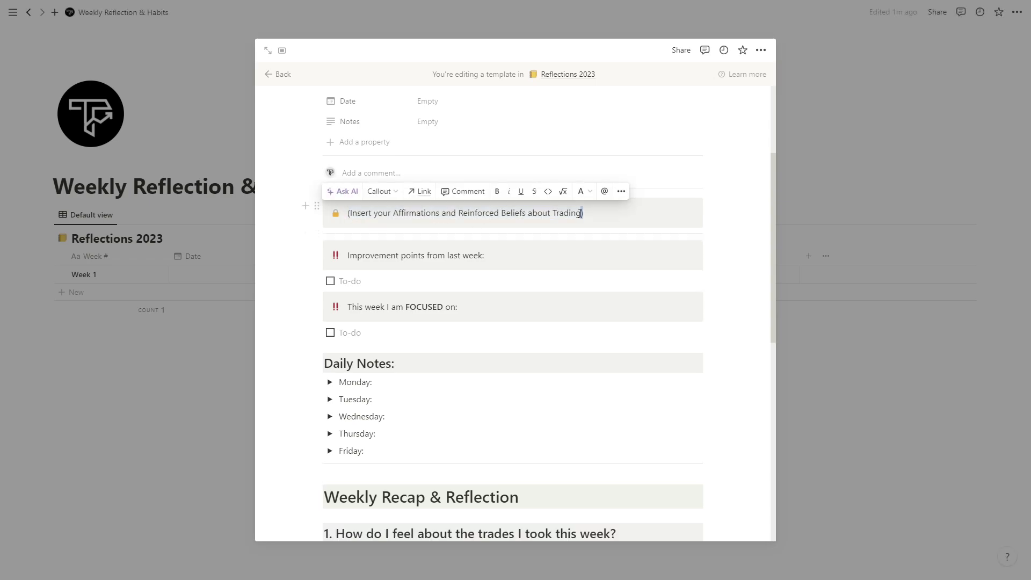
# Examine the affirmations and last week's improvement points callouts, and the recap questions on key learnings and things to do more of
pyautogui.tripleClick(582, 213)
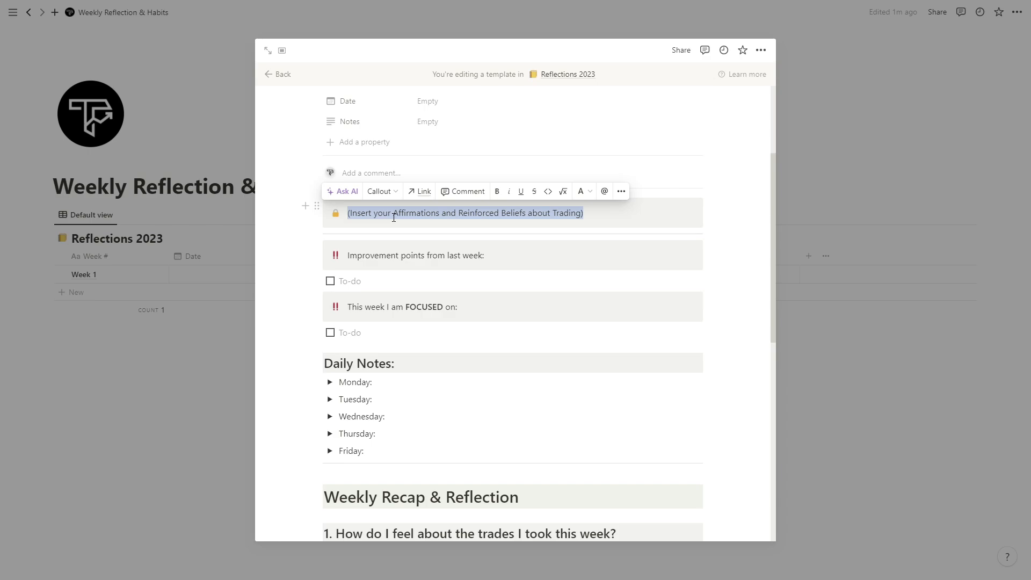
pyautogui.tripleClick(454, 257)
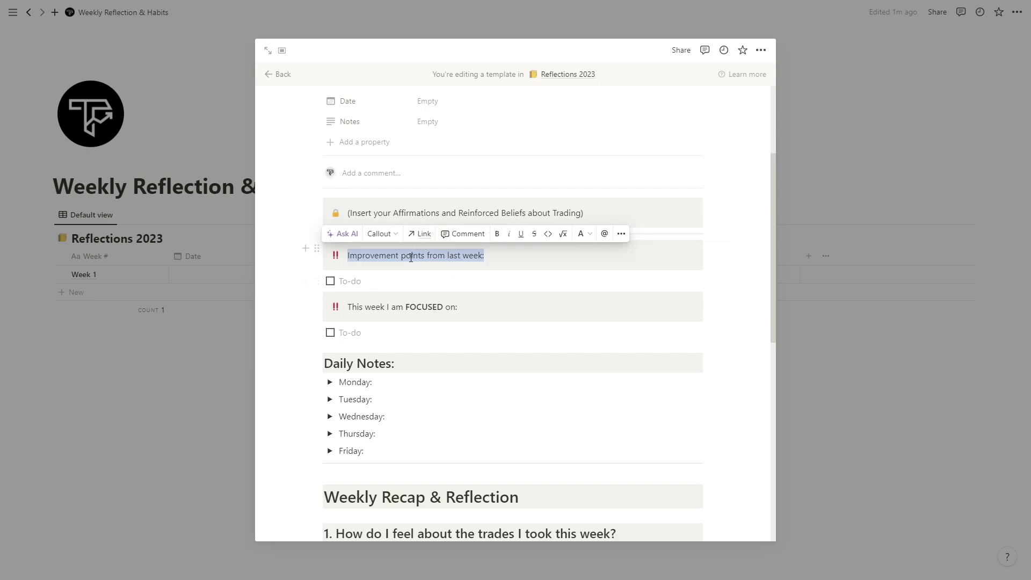
pyautogui.click(370, 281)
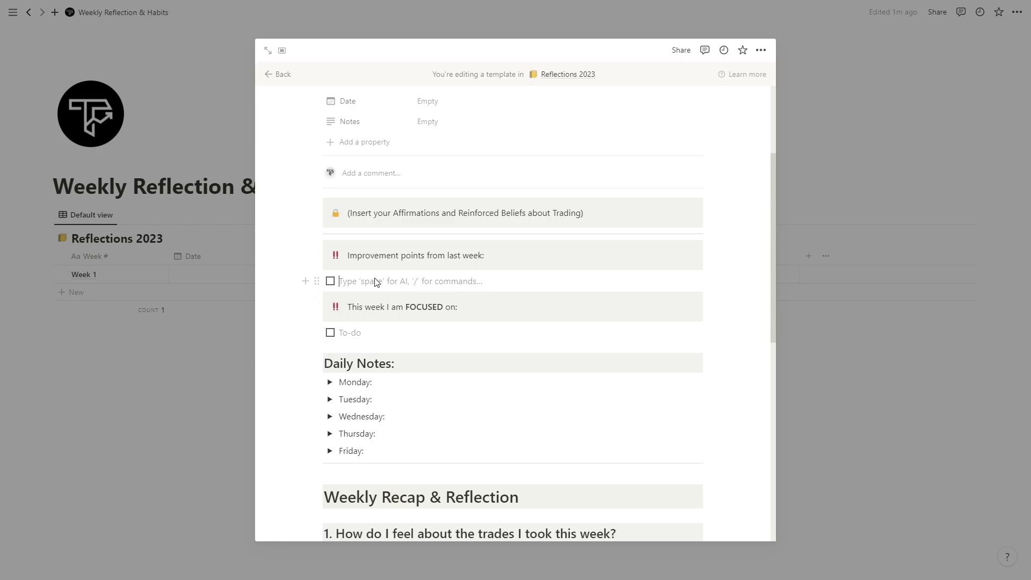
pyautogui.scroll(-2, 376, 285)
pyautogui.scroll(-7, 409, 369)
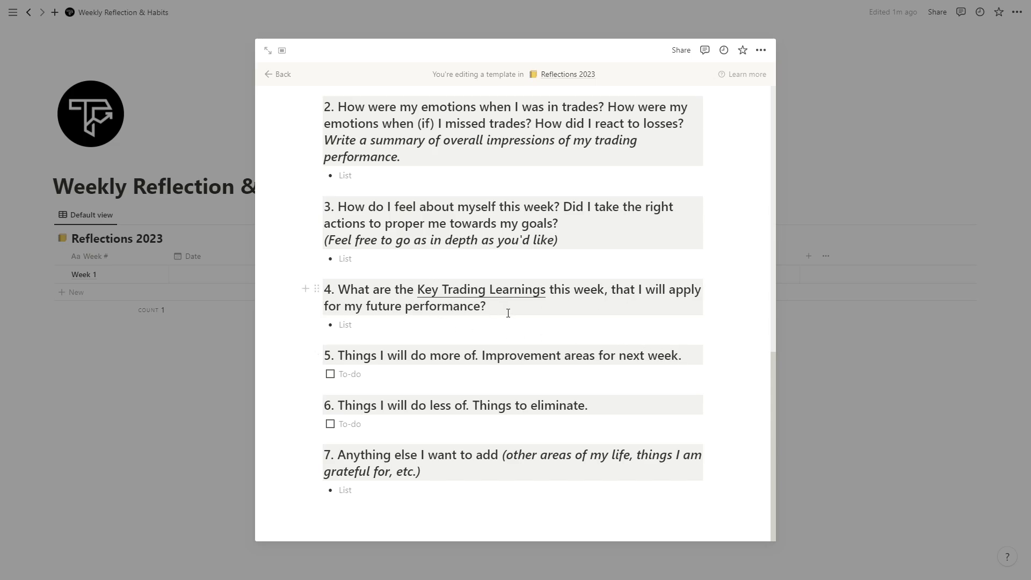
pyautogui.click(387, 328)
pyautogui.click(368, 381)
pyautogui.scroll(6, 396, 341)
pyautogui.scroll(2, 525, 369)
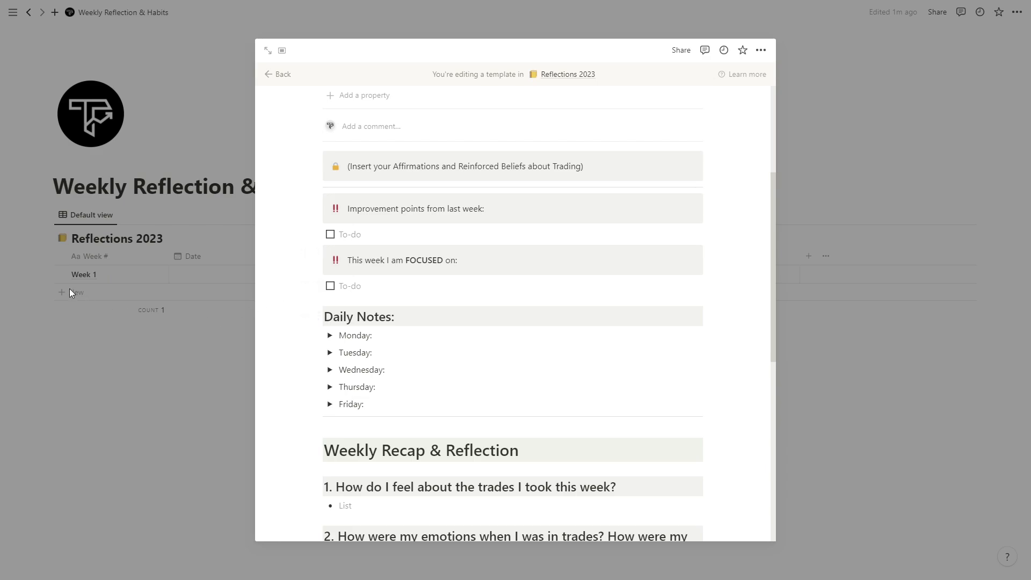
# Examine the improvement and focus to-dos, and expand Monday under Daily Notes to review its morning ritual, mood, action and thought process sections
pyautogui.click(379, 234)
pyautogui.tripleClick(401, 265)
pyautogui.click(379, 290)
pyautogui.scroll(-3, 416, 261)
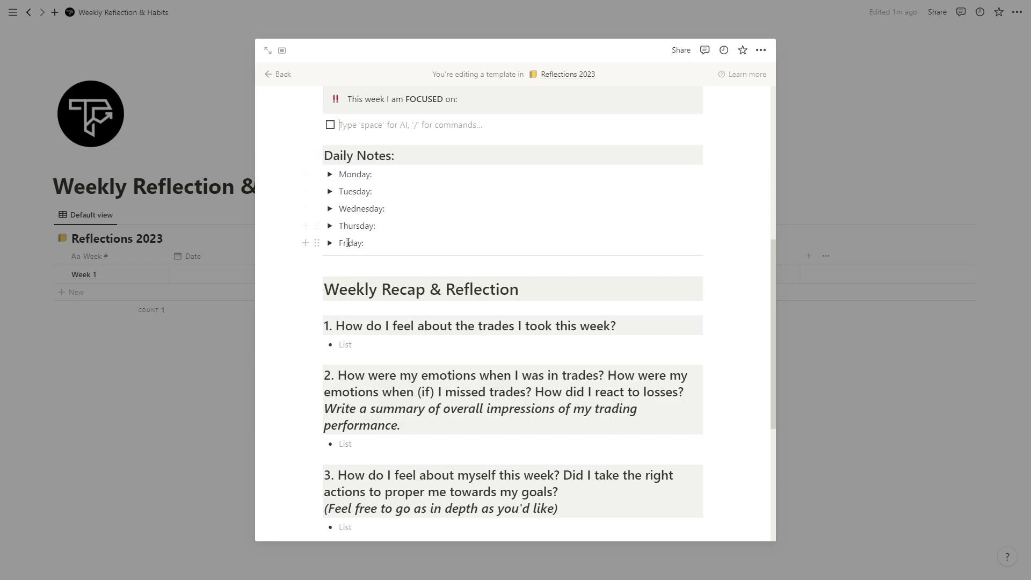
pyautogui.click(329, 175)
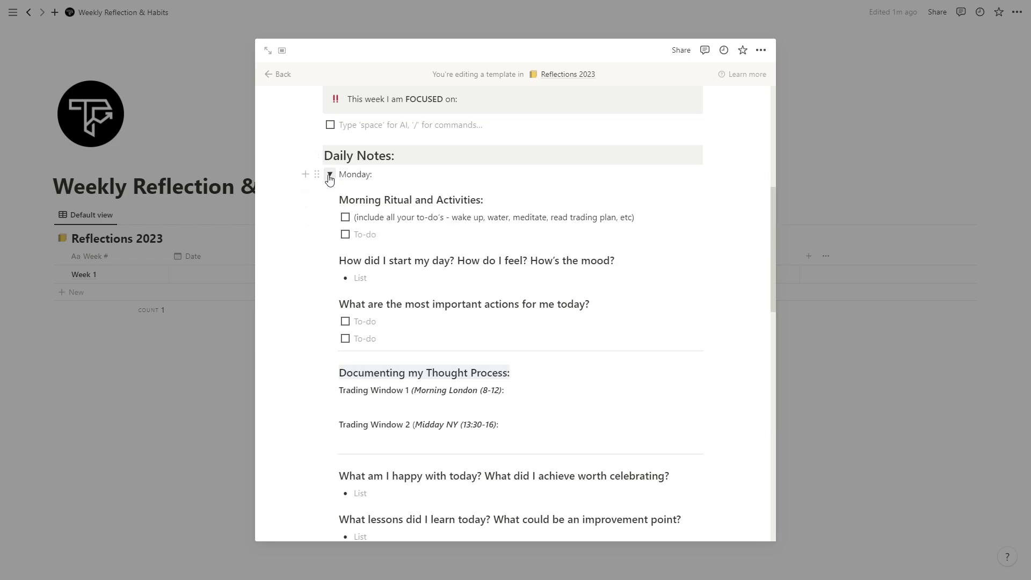
pyautogui.scroll(-6, 396, 398)
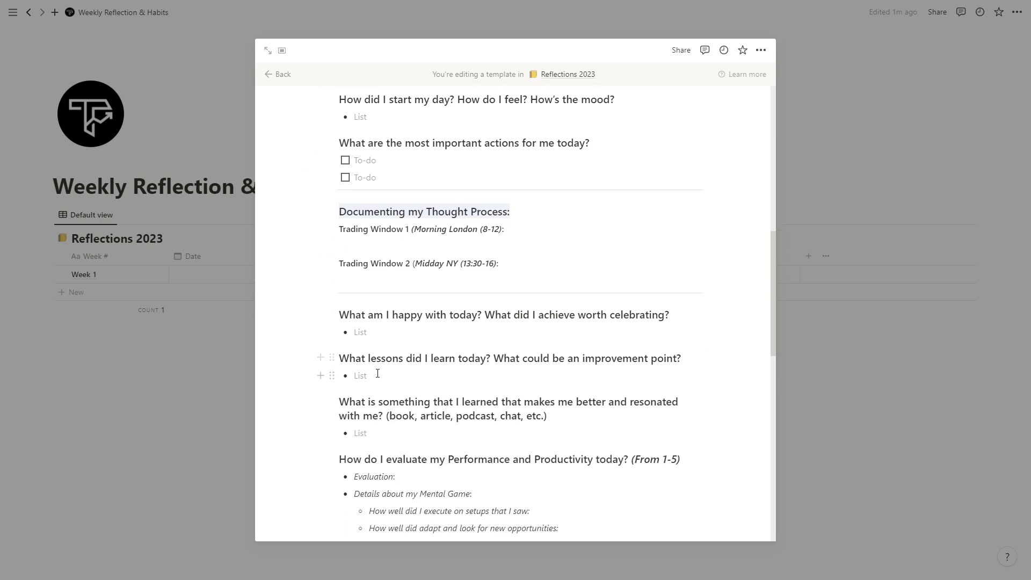
pyautogui.scroll(5, 376, 370)
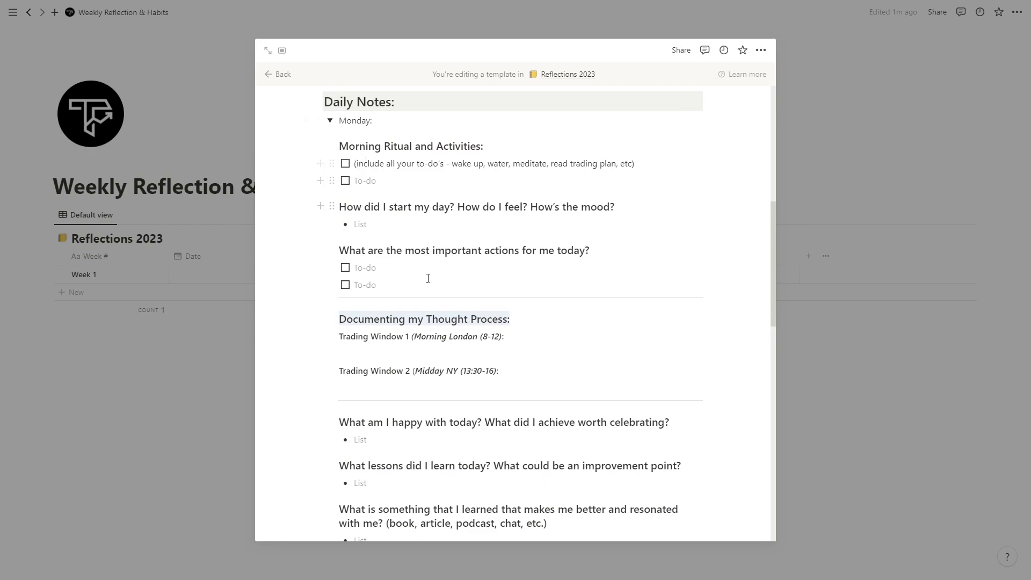
pyautogui.scroll(2, 416, 244)
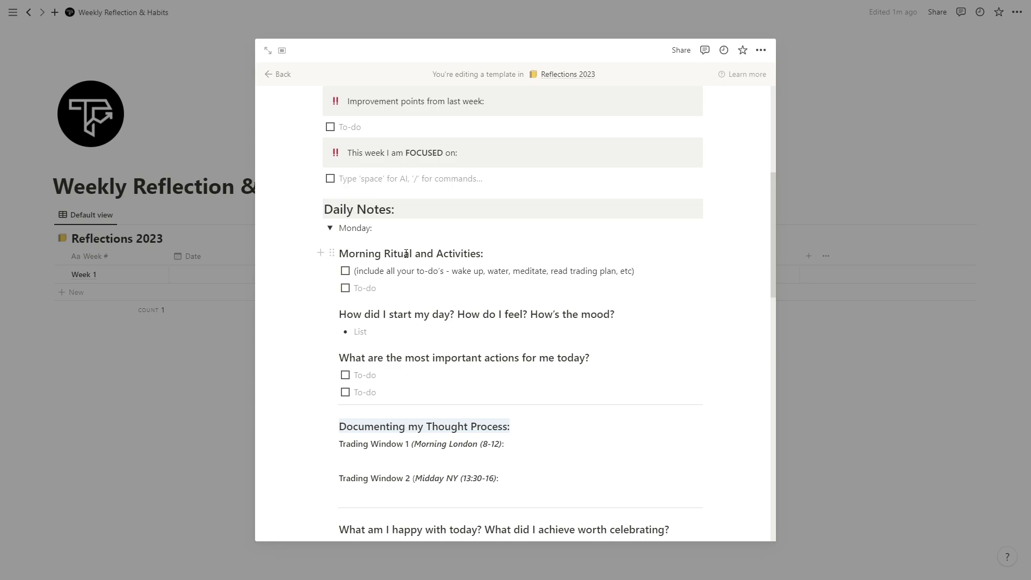
pyautogui.scroll(1, 398, 230)
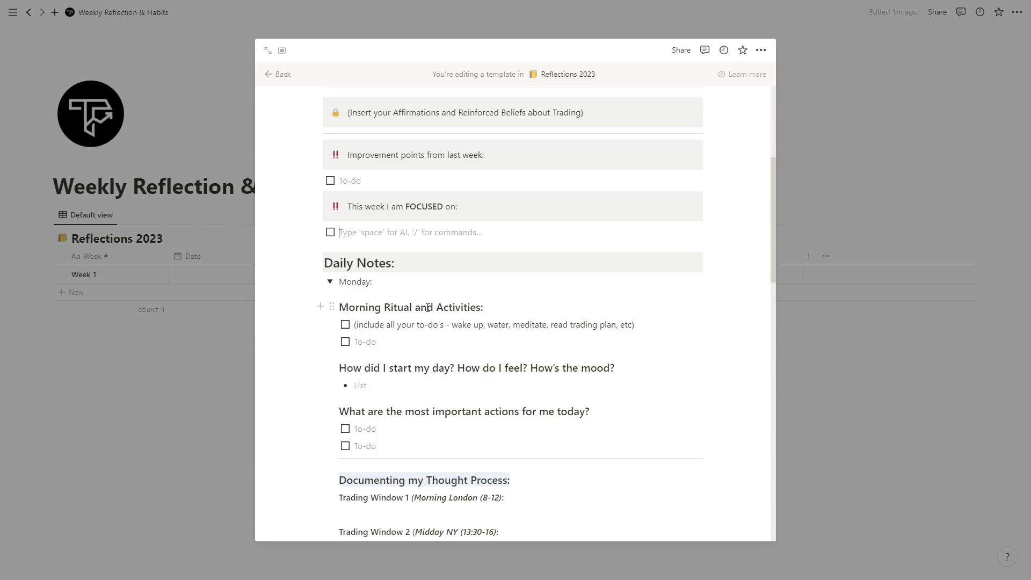
pyautogui.scroll(1, 433, 304)
pyautogui.scroll(-2, 405, 313)
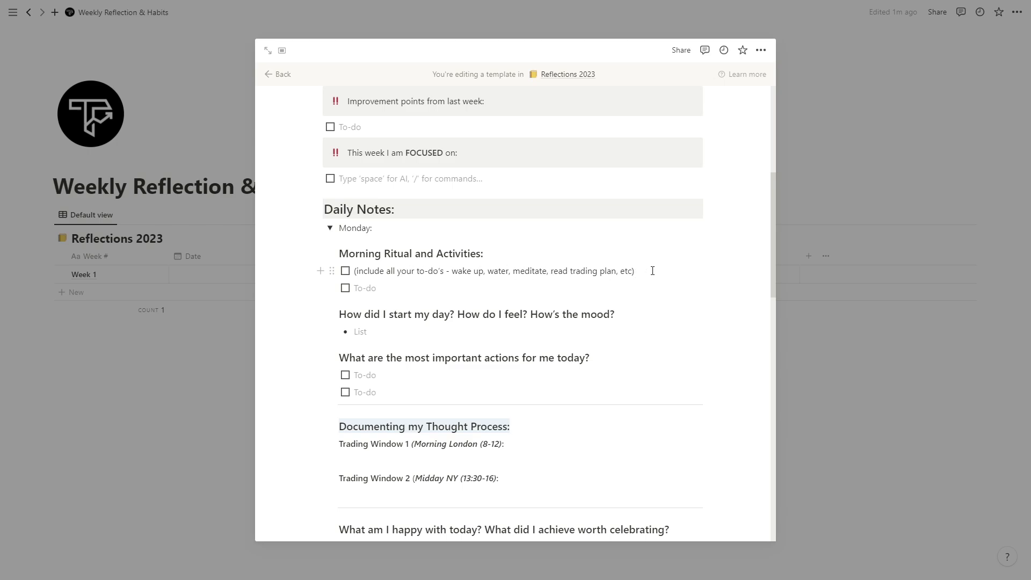
# Replace Monday's morning ritual placeholder with the to-dos "Wake Up at 6 AM", "Hydrate - 1ltr of water" and "Meditate"
pyautogui.moveTo(637, 273); pyautogui.dragTo(355, 275)
pyautogui.press('BackSpace')
pyautogui.write('Wak')
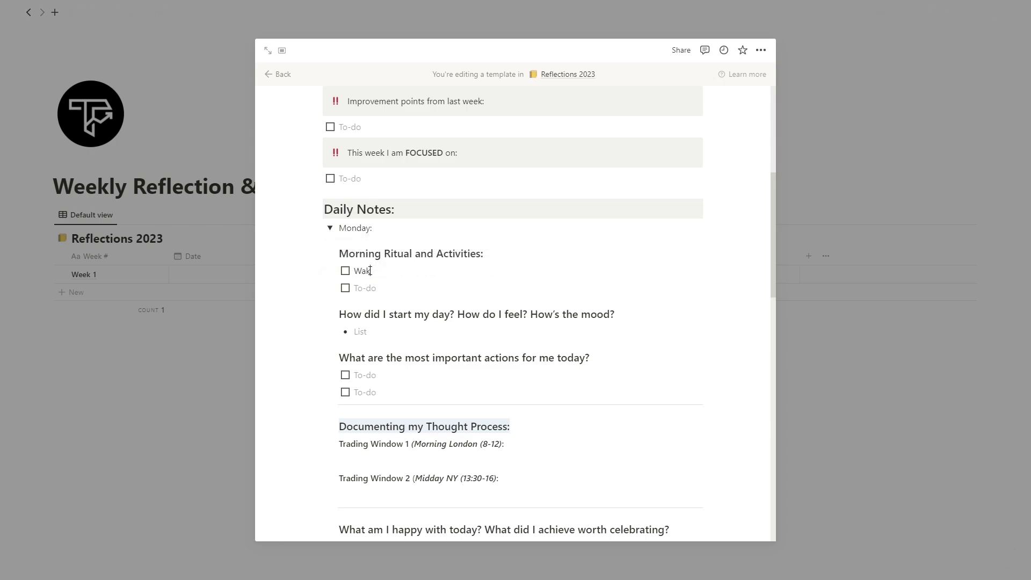
pyautogui.write('e Up at 6 AM')
pyautogui.press('Return')
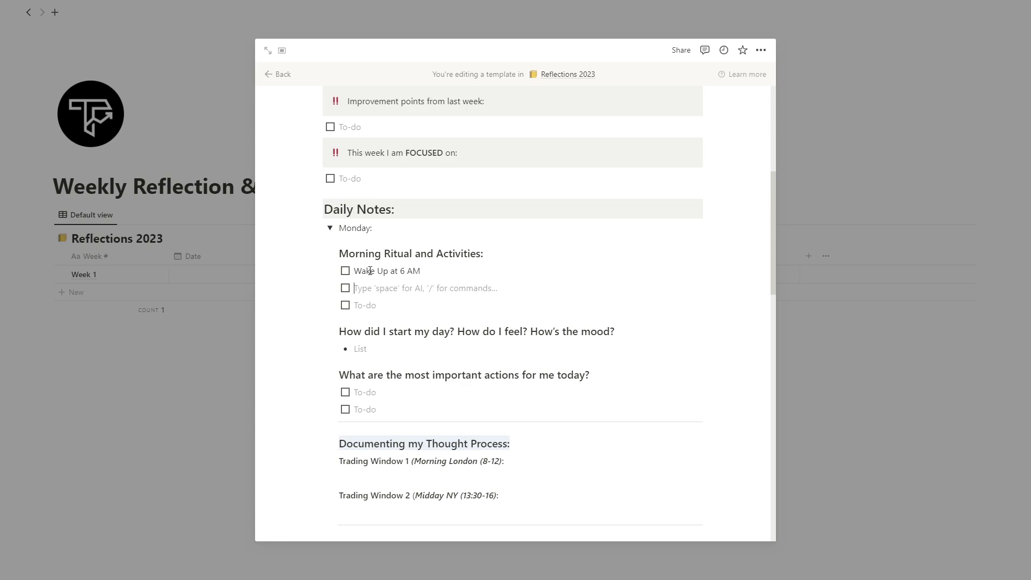
pyautogui.write('Hydrate - 1ltr of water')
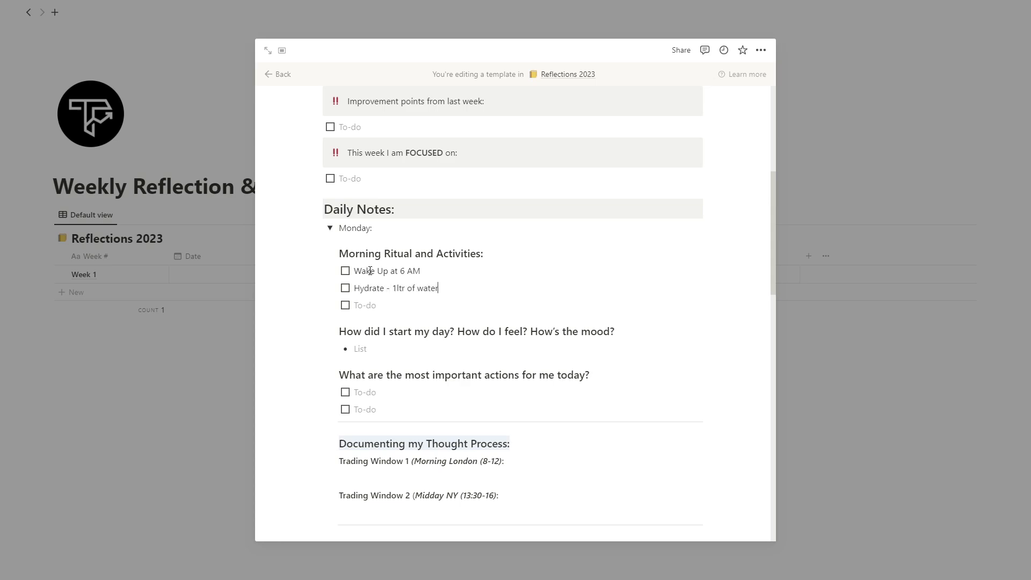
pyautogui.press('Return')
pyautogui.write('Meditate')
pyautogui.press('Return')
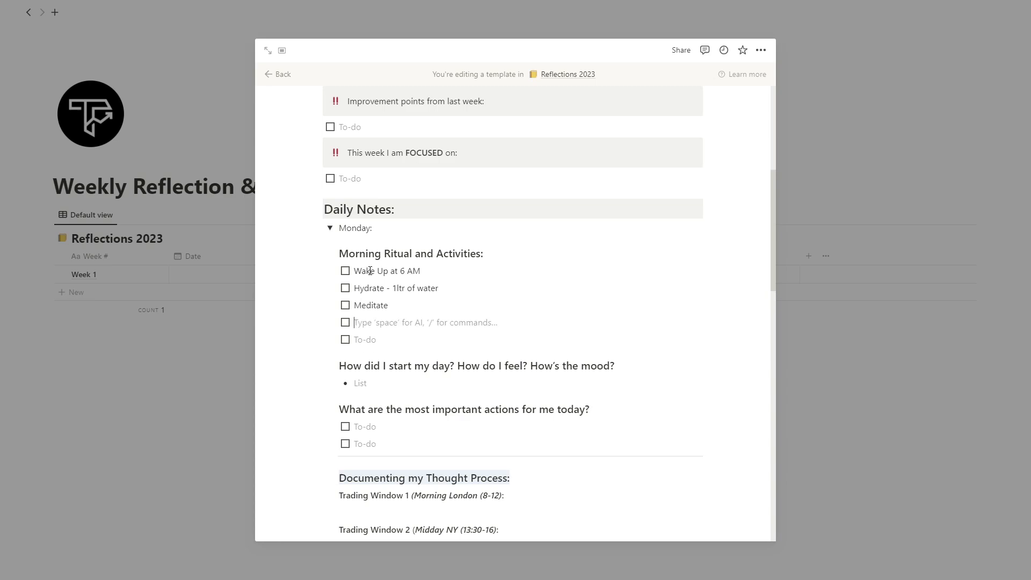
# Add a correctly spelled "Exercise" to-do at the end of Monday's morning ritual entries
pyautogui.write('Exercuese')
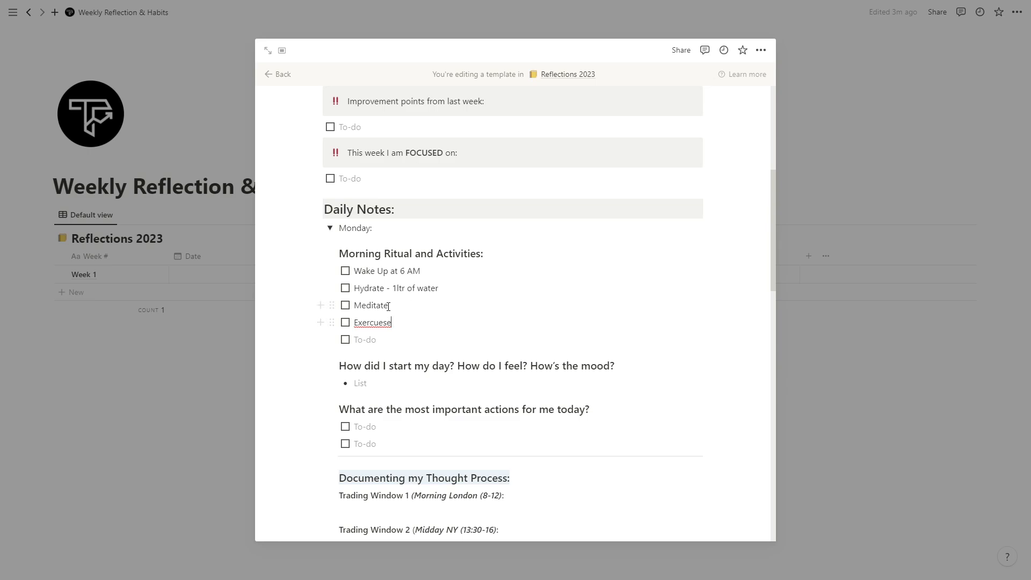
pyautogui.rightClick(379, 323)
pyautogui.click(375, 335)
pyautogui.moveTo(443, 346); pyautogui.dragTo(421, 329)
pyautogui.click(537, 329)
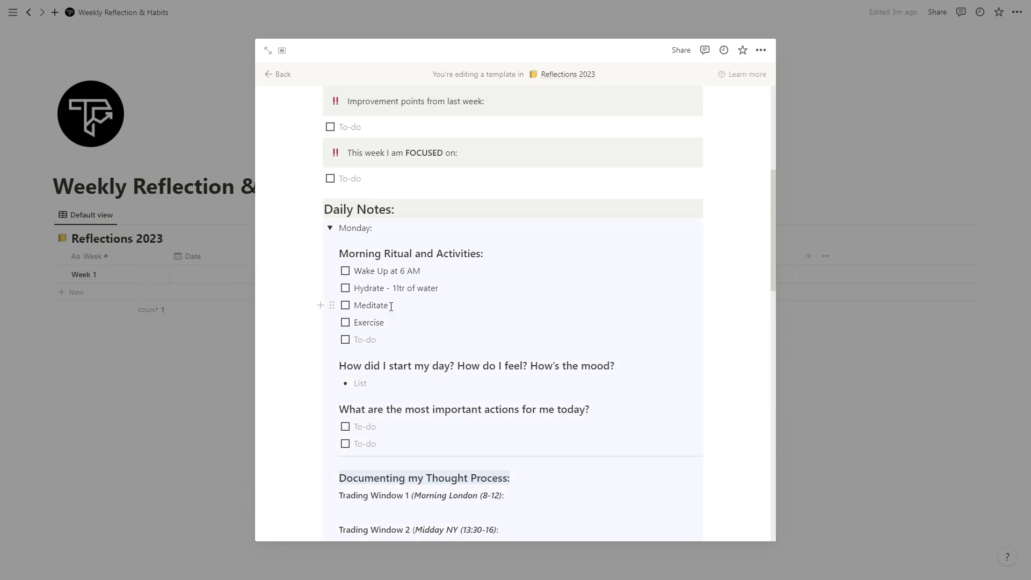
# Copy the four Monday morning ritual to-dos into Tuesday's Morning Ritual and Activities list
pyautogui.moveTo(719, 328); pyautogui.dragTo(344, 269)
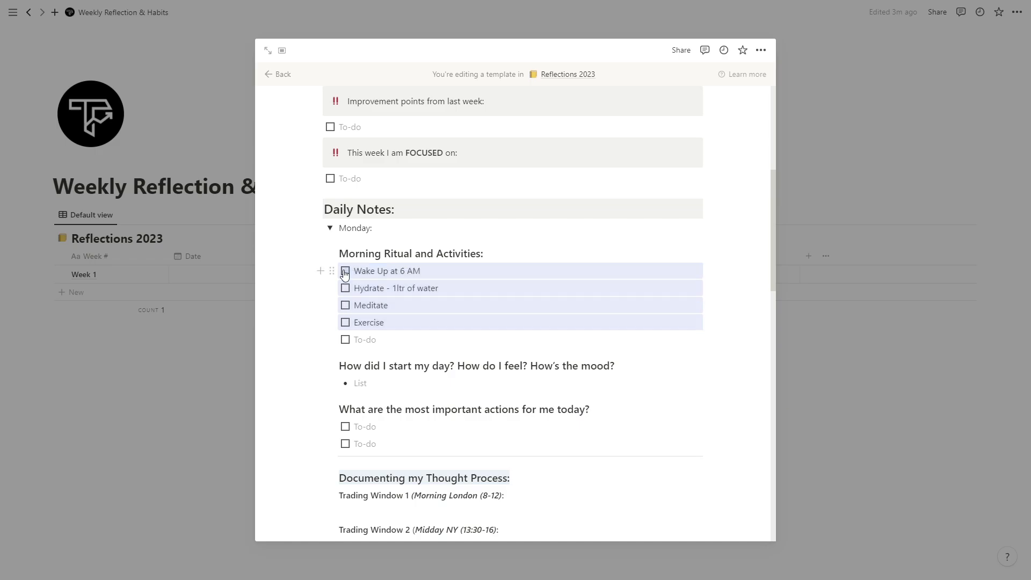
pyautogui.scroll(-5, 401, 273)
pyautogui.scroll(-6, 401, 273)
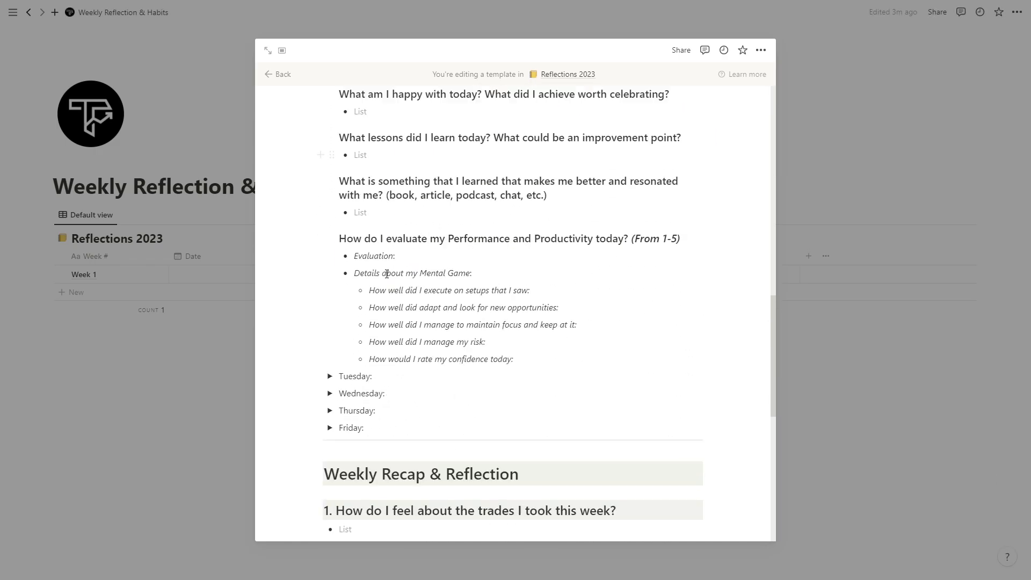
pyautogui.click(329, 219)
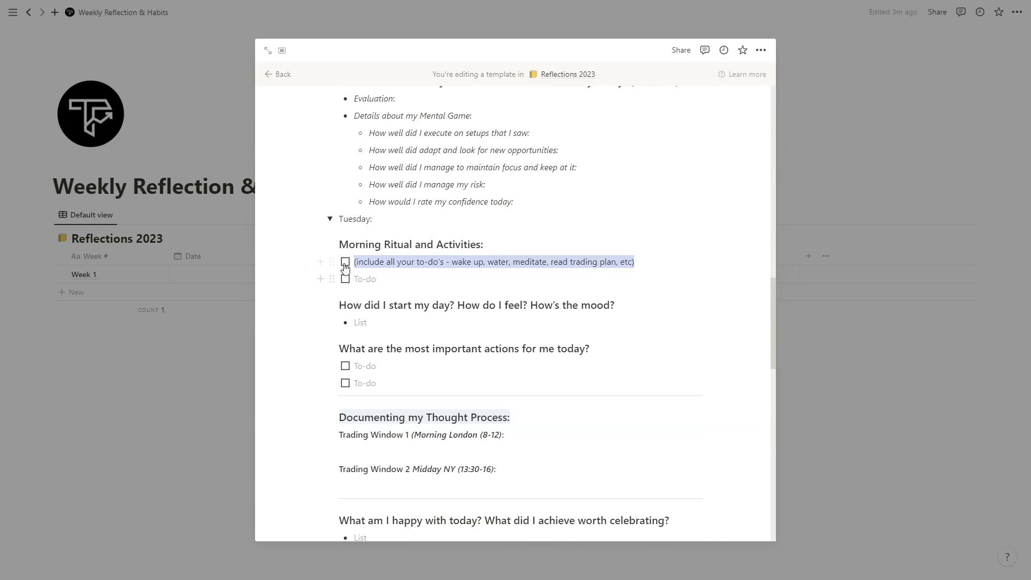
pyautogui.hotkey('ctrl', 'v')
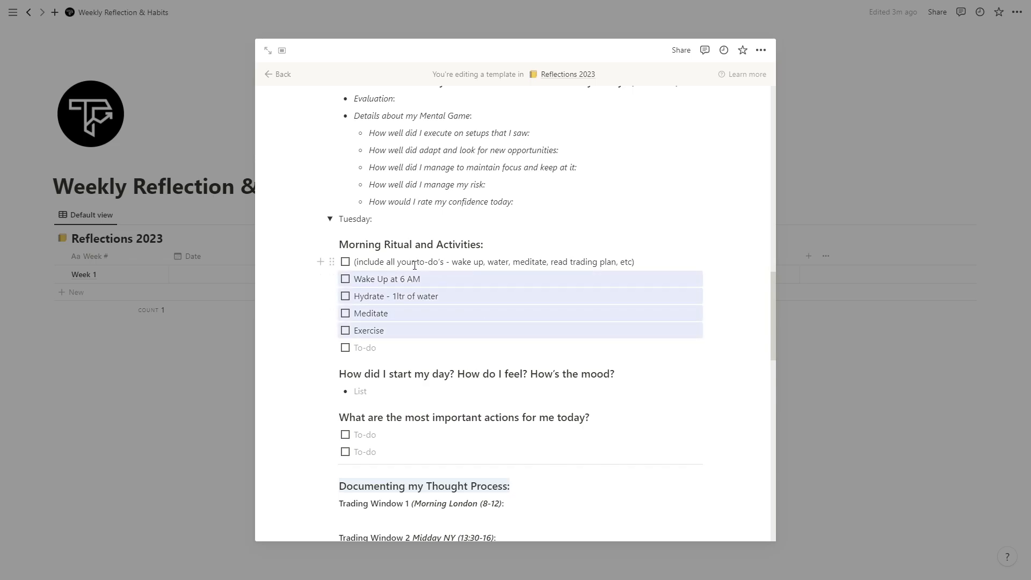
# Undo the pasting of the ritual to-dos into Tuesday's list
pyautogui.scroll(-8, 402, 338)
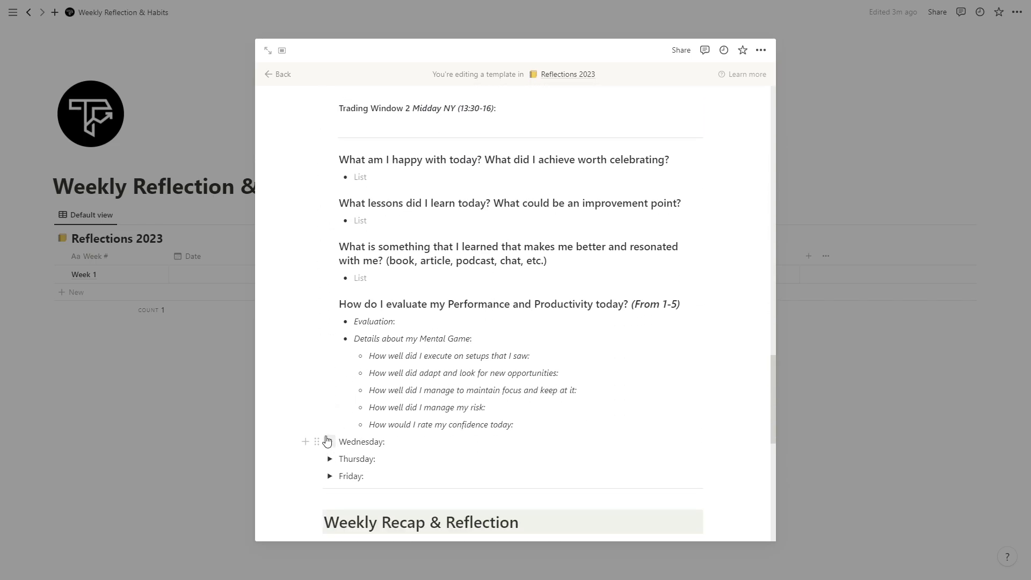
pyautogui.scroll(7, 416, 385)
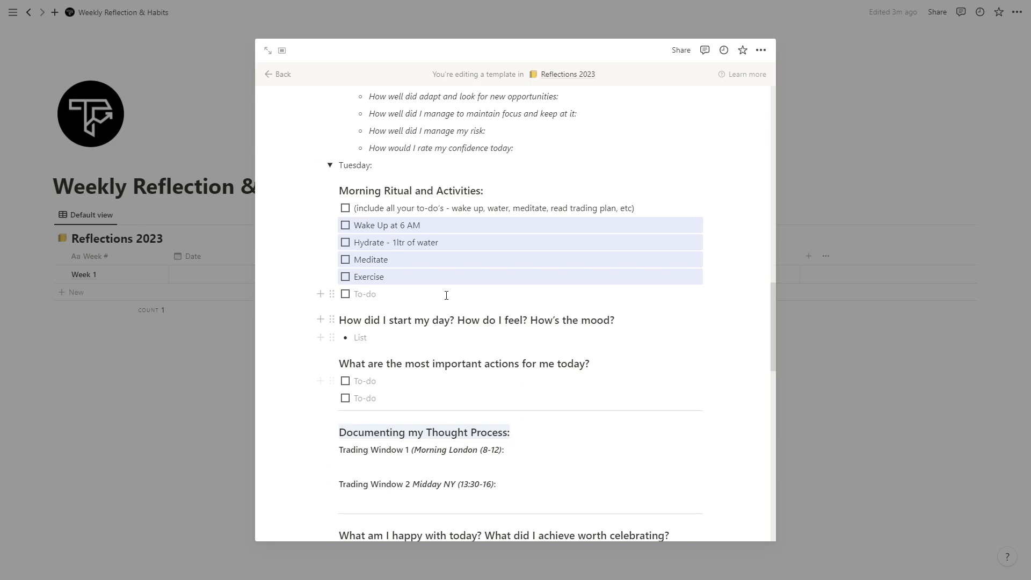
pyautogui.hotkey('ctrl', 'z')
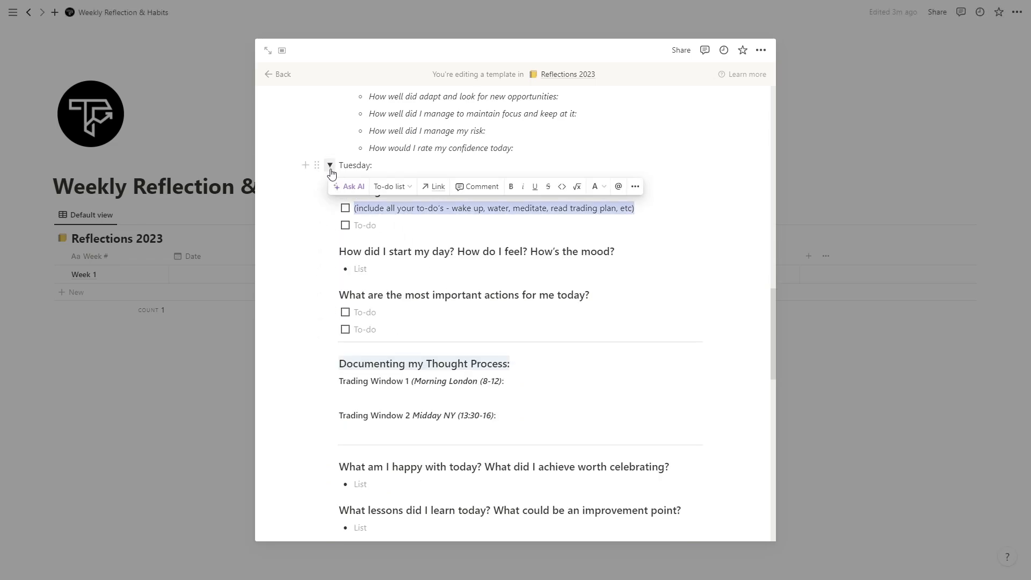
pyautogui.hotkey('ctrl', 'shift', 'z')
pyautogui.scroll(4, 458, 290)
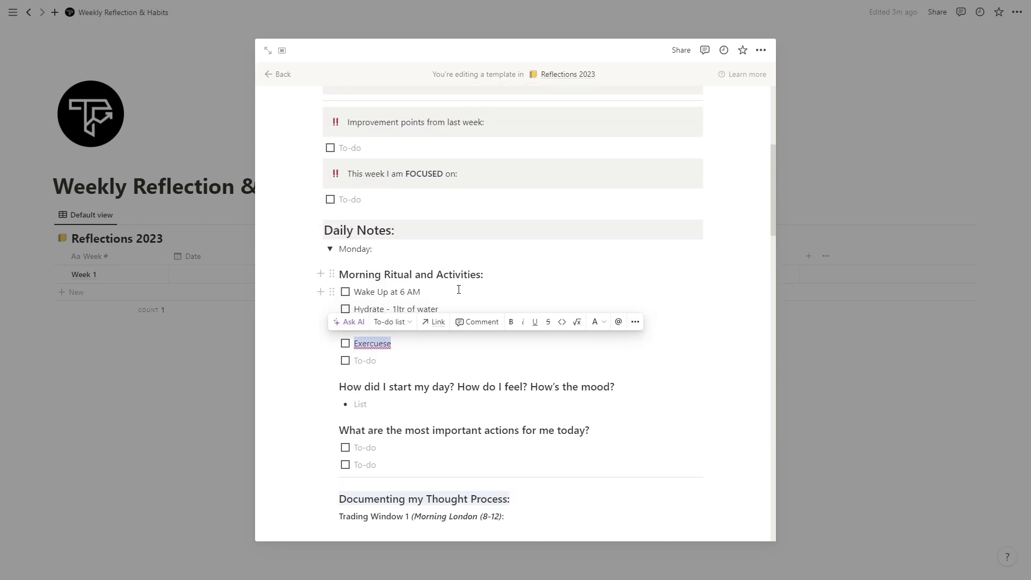
# Remove the sample to-dos from Monday's morning ritual and restore the original placeholder text
pyautogui.press('BackSpace')
pyautogui.press('BackSpace')
pyautogui.press('BackSpace')
pyautogui.press('BackSpace')
pyautogui.press('BackSpace')
pyautogui.press('BackSpace')
pyautogui.press('BackSpace')
pyautogui.press('BackSpace')
pyautogui.press('BackSpace')
pyautogui.press('BackSpace')
pyautogui.press('BackSpace')
pyautogui.press('BackSpace')
pyautogui.press('BackSpace')
pyautogui.press('BackSpace')
pyautogui.press('BackSpace')
pyautogui.press('BackSpace')
pyautogui.press('BackSpace')
pyautogui.press('BackSpace')
pyautogui.press('BackSpace')
pyautogui.press('BackSpace')
pyautogui.hotkey('ctrl', 'z')
pyautogui.hotkey('ctrl', 'z')
pyautogui.hotkey('ctrl', 'z')
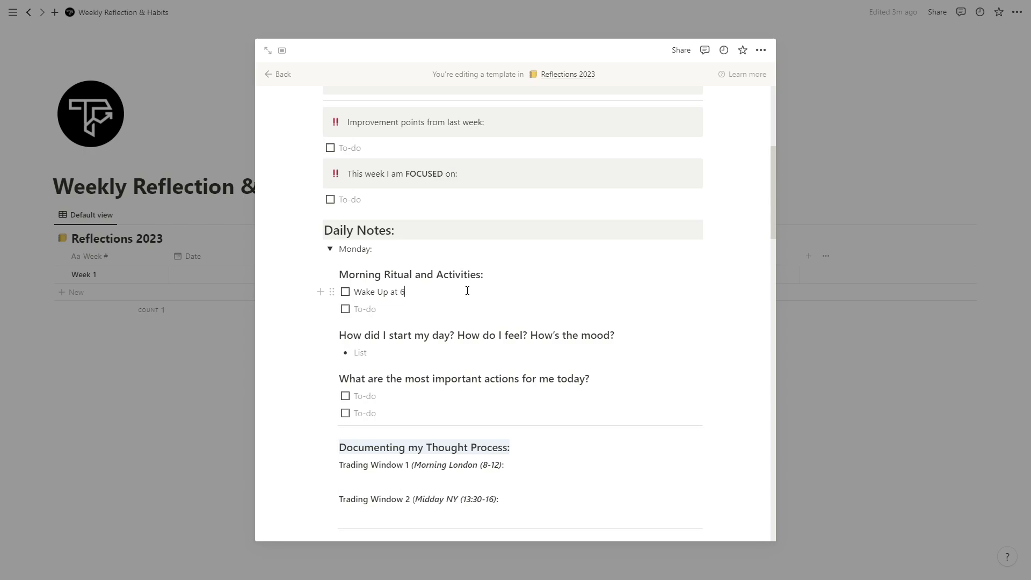
pyautogui.scroll(-1, 504, 302)
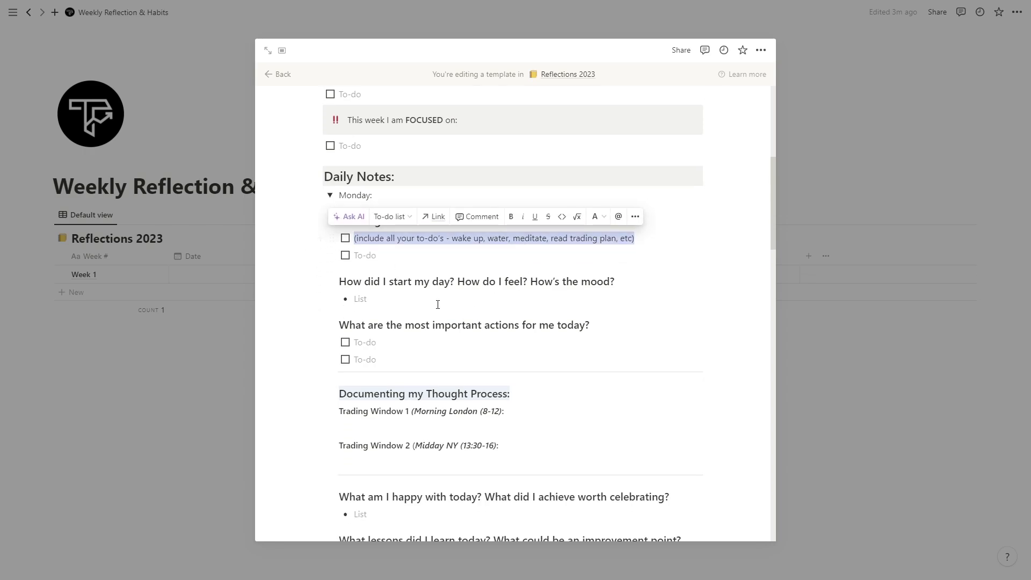
# Answer Monday's mood question: "I am not feeling well today. I am a bit emotional, as I ahad some losses yesterday and today I am a bit fearful."
pyautogui.click(433, 303)
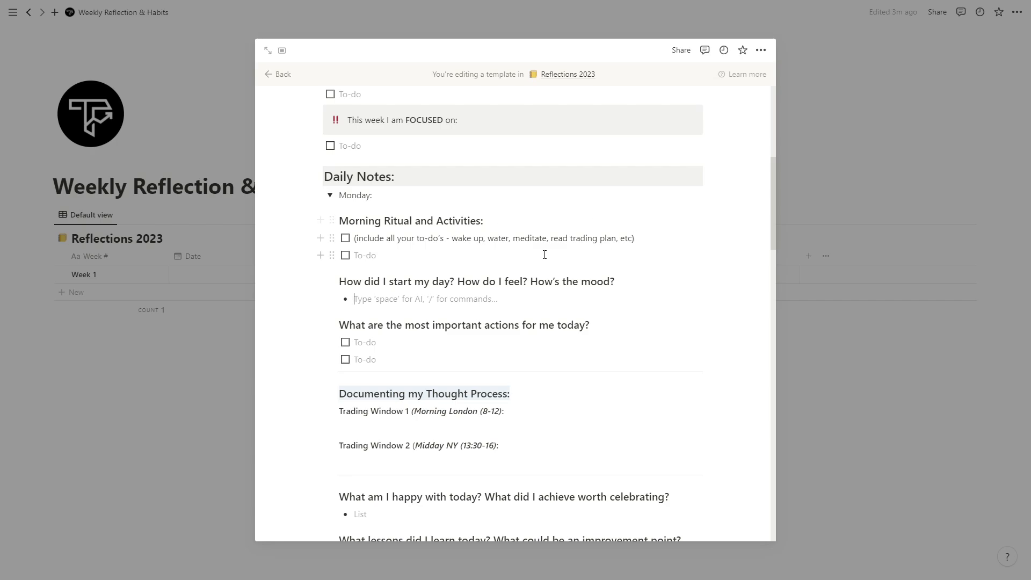
pyautogui.tripleClick(395, 281)
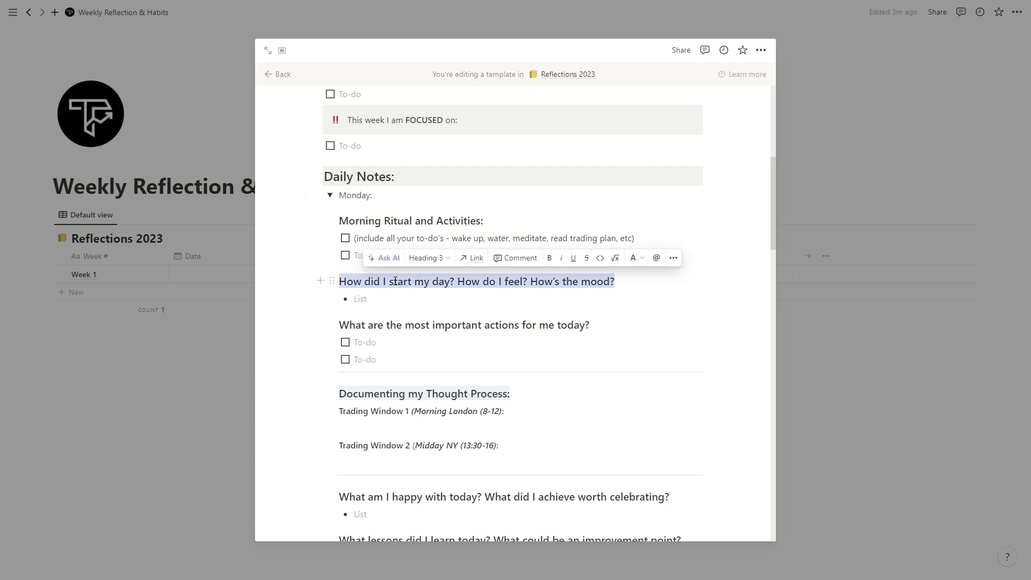
pyautogui.click(395, 297)
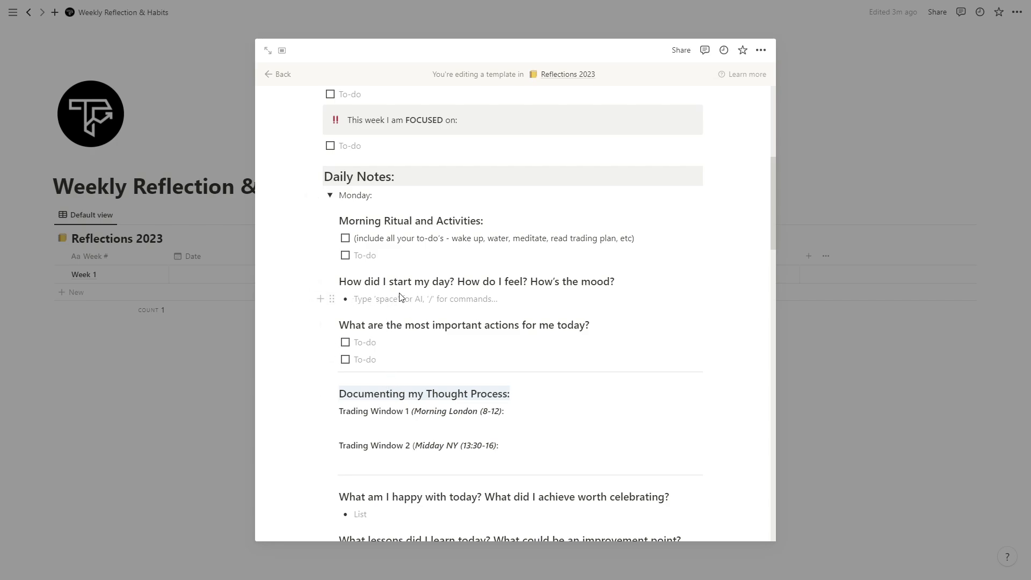
pyautogui.click(445, 301)
pyautogui.write('I')
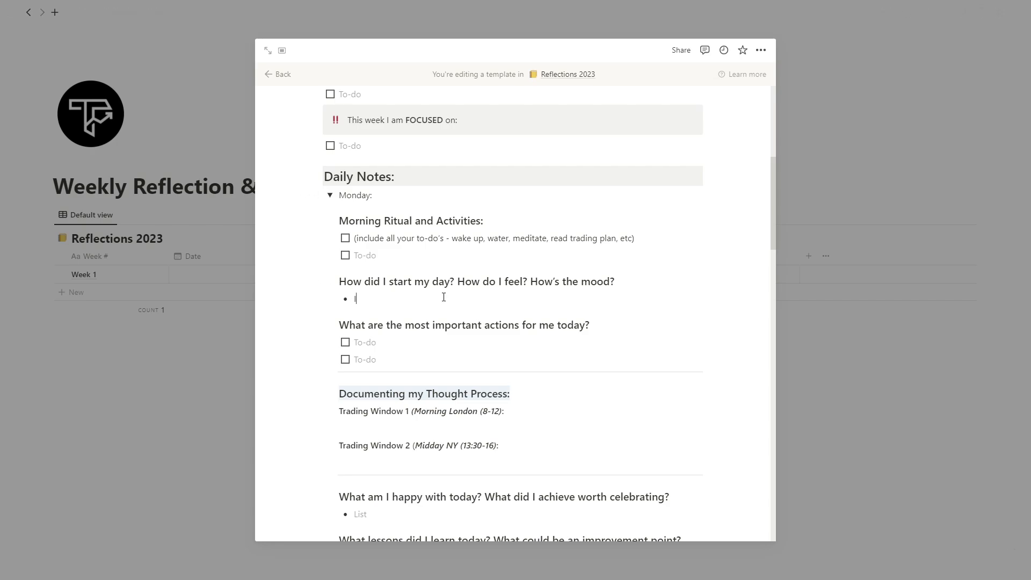
pyautogui.write(' am not feeling well today. I am a bit emo')
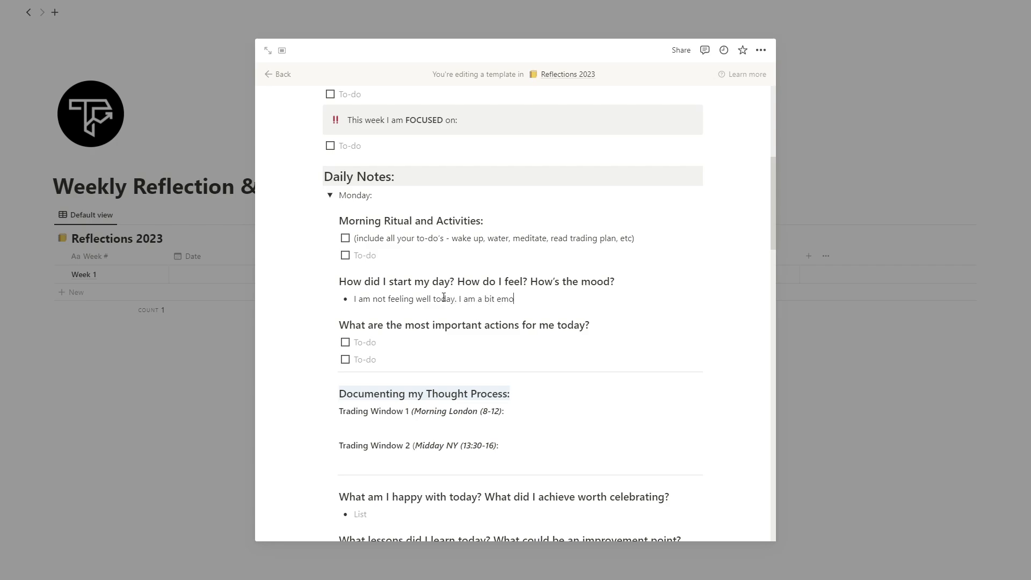
pyautogui.write('tional, as I ahad some losses ')
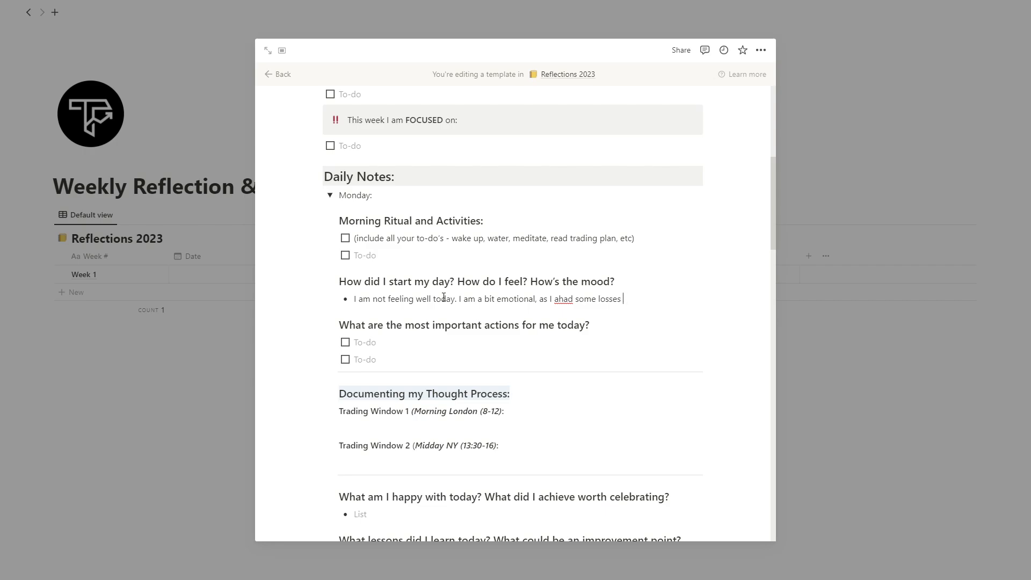
pyautogui.write('yesterday and today I am ')
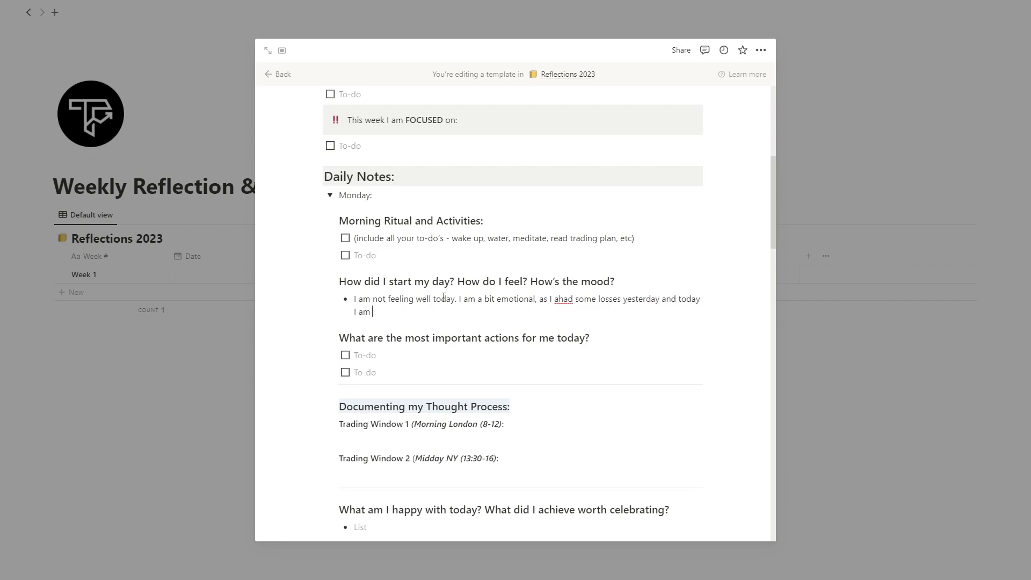
pyautogui.write('a bit fearful.')
# Add a second mood bullet: "I a still detached from losses, but I still feel that I have a little bit of emotions within me."
pyautogui.press('Return')
pyautogui.write('I a')
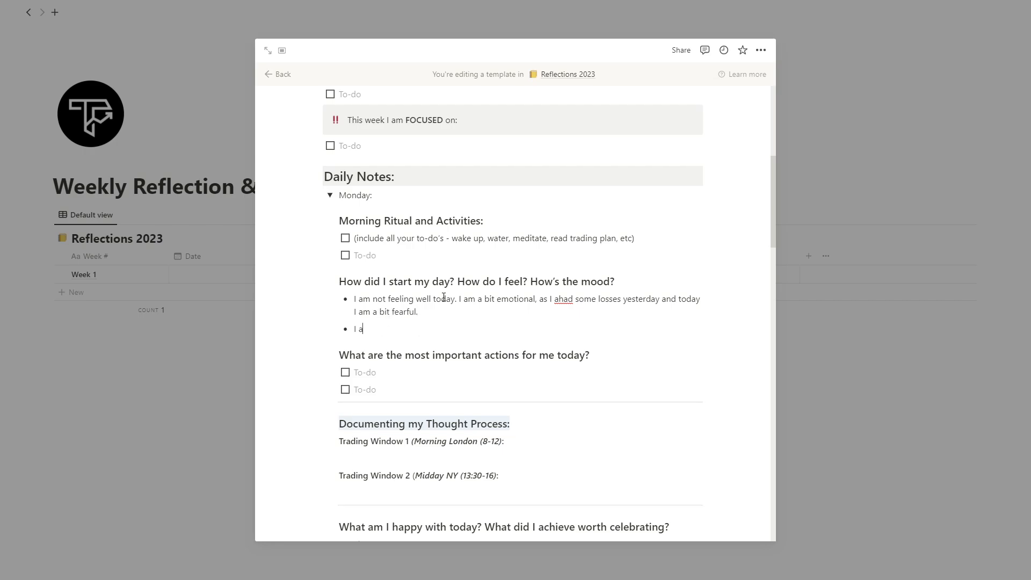
pyautogui.write(' still detached from losses, but I still feel that I hav')
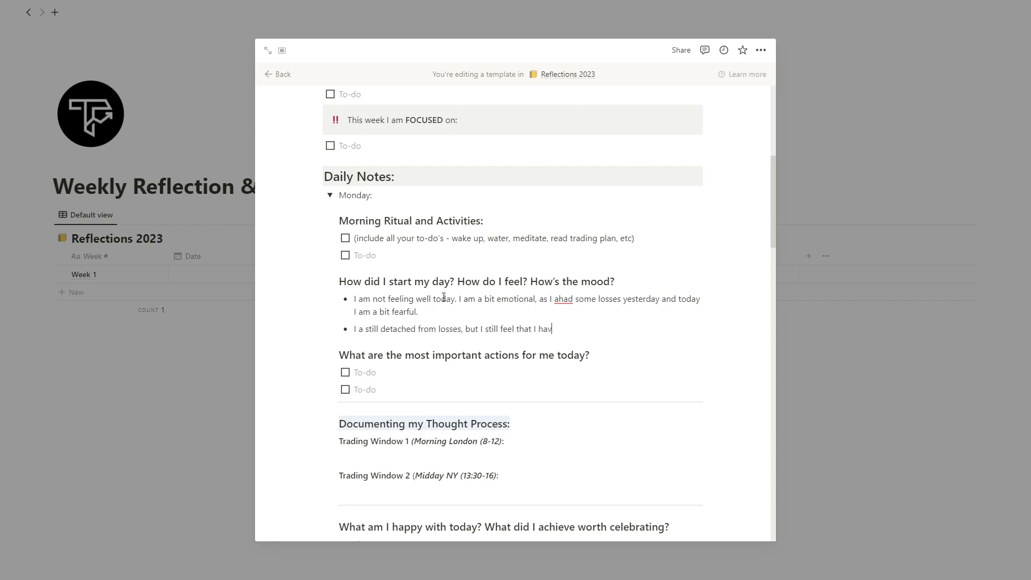
pyautogui.write('e a little bit of emotions within me.')
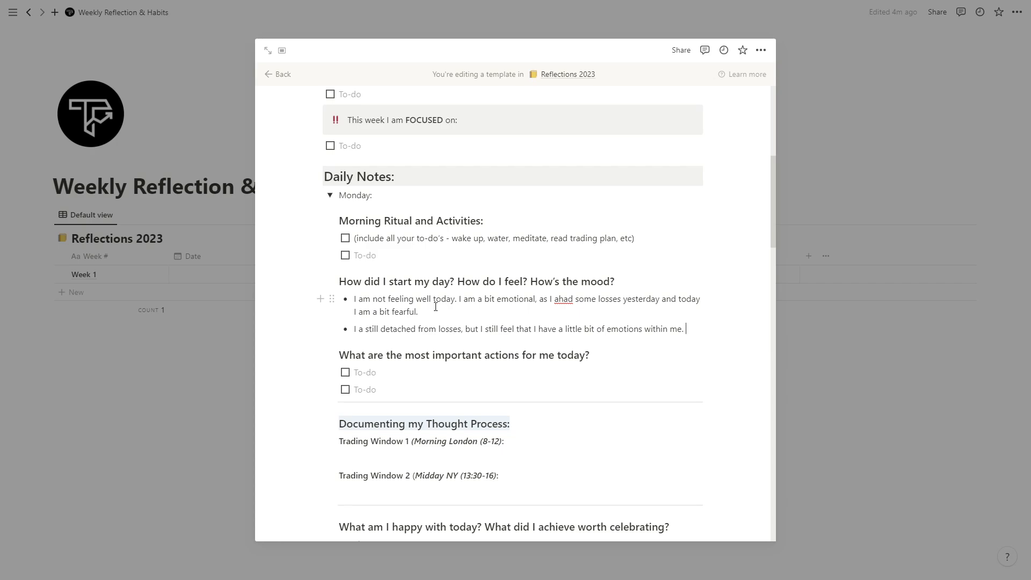
# Delete both sample answers under Monday's mood question, leaving a single empty bullet
pyautogui.press('BackSpace')
pyautogui.press('BackSpace')
pyautogui.press('BackSpace')
pyautogui.press('BackSpace')
pyautogui.press('BackSpace')
pyautogui.press('BackSpace')
pyautogui.press('BackSpace')
pyautogui.press('BackSpace')
pyautogui.press('BackSpace')
pyautogui.press('BackSpace')
pyautogui.press('BackSpace')
pyautogui.press('BackSpace')
pyautogui.press('BackSpace')
pyautogui.press('BackSpace')
pyautogui.press('BackSpace')
pyautogui.press('BackSpace')
pyautogui.press('BackSpace')
pyautogui.press('BackSpace')
pyautogui.press('BackSpace')
pyautogui.press('BackSpace')
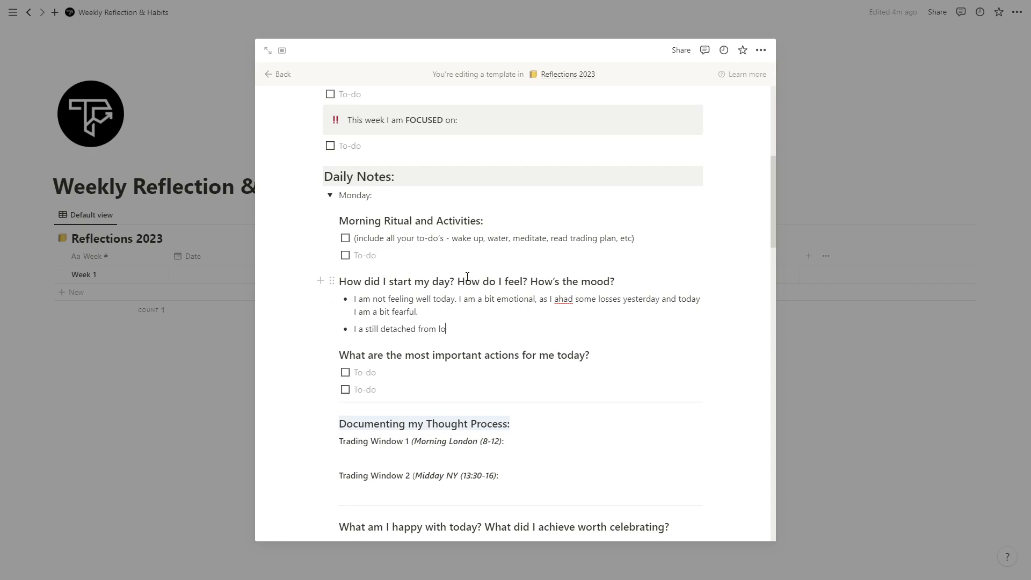
pyautogui.press('BackSpace')
pyautogui.press('BackSpace')
pyautogui.press('BackSpace')
pyautogui.press('BackSpace')
pyautogui.press('BackSpace')
pyautogui.press('BackSpace')
pyautogui.press('BackSpace')
pyautogui.press('BackSpace')
pyautogui.press('BackSpace')
pyautogui.press('BackSpace')
pyautogui.press('BackSpace')
pyautogui.press('BackSpace')
pyautogui.press('BackSpace')
pyautogui.press('BackSpace')
pyautogui.press('BackSpace')
pyautogui.press('BackSpace')
pyautogui.press('BackSpace')
pyautogui.press('BackSpace')
pyautogui.press('BackSpace')
pyautogui.press('BackSpace')
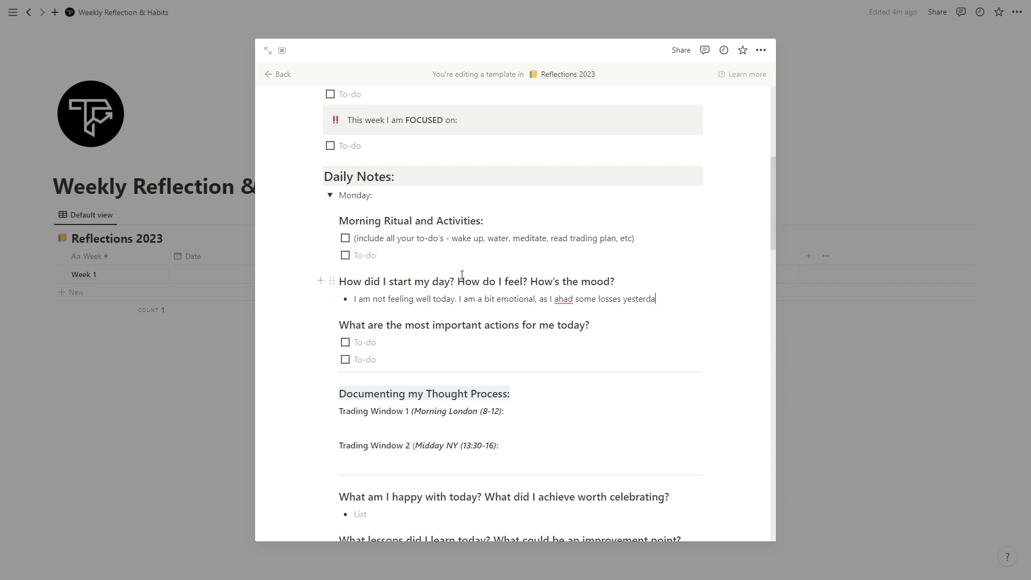
pyautogui.press('BackSpace')
pyautogui.press('BackSpace')
pyautogui.press('BackSpace')
pyautogui.press('BackSpace')
pyautogui.press('BackSpace')
pyautogui.press('BackSpace')
pyautogui.press('BackSpace')
pyautogui.press('BackSpace')
pyautogui.press('BackSpace')
pyautogui.press('BackSpace')
pyautogui.press('BackSpace')
pyautogui.press('BackSpace')
pyautogui.press('BackSpace')
pyautogui.press('BackSpace')
pyautogui.press('BackSpace')
pyautogui.press('BackSpace')
pyautogui.press('BackSpace')
pyautogui.press('BackSpace')
pyautogui.press('BackSpace')
pyautogui.press('BackSpace')
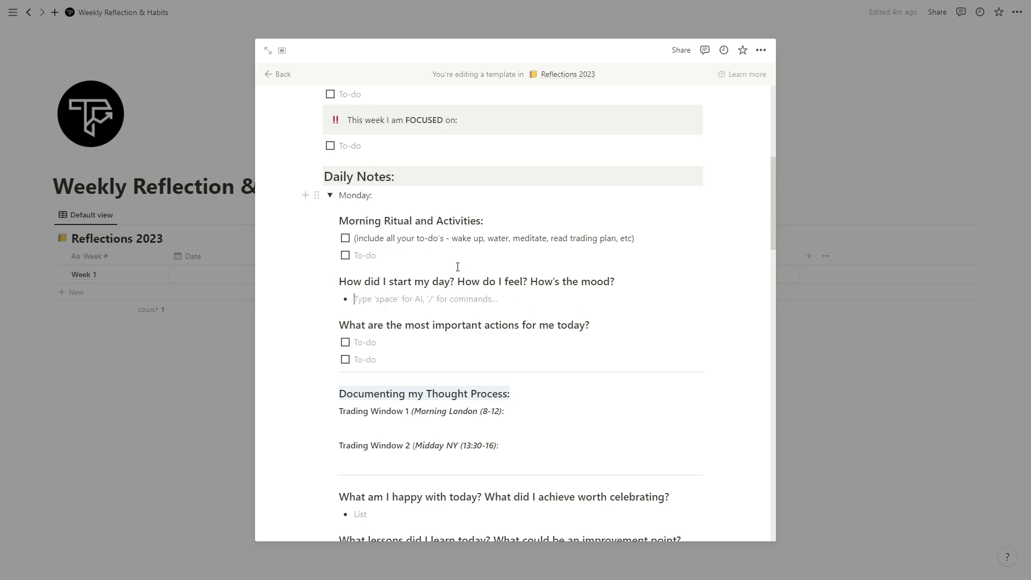
# Review Monday's prompts for the most important actions and the morning ritual
pyautogui.scroll(-1, 473, 295)
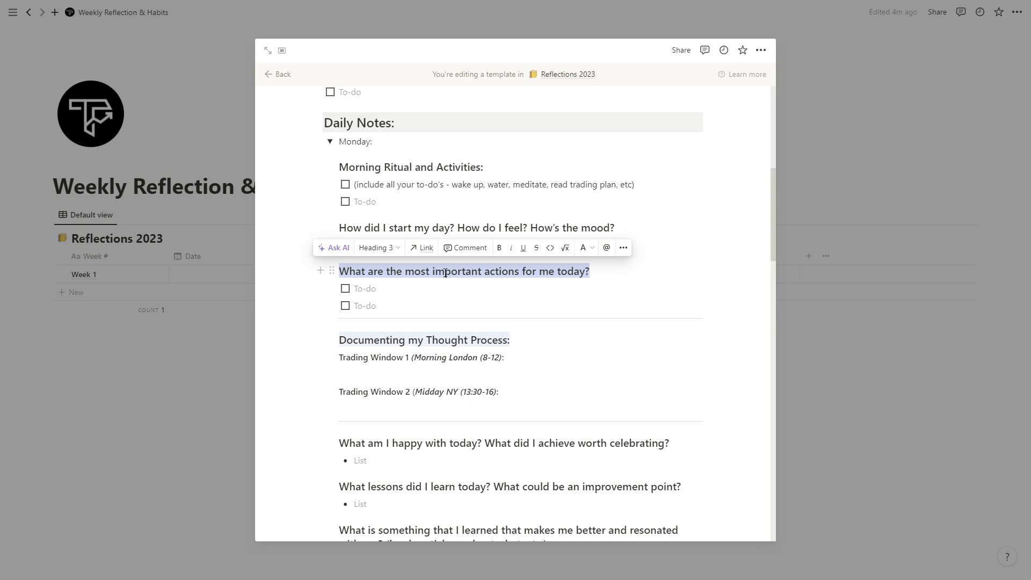
pyautogui.click(405, 293)
pyautogui.click(405, 302)
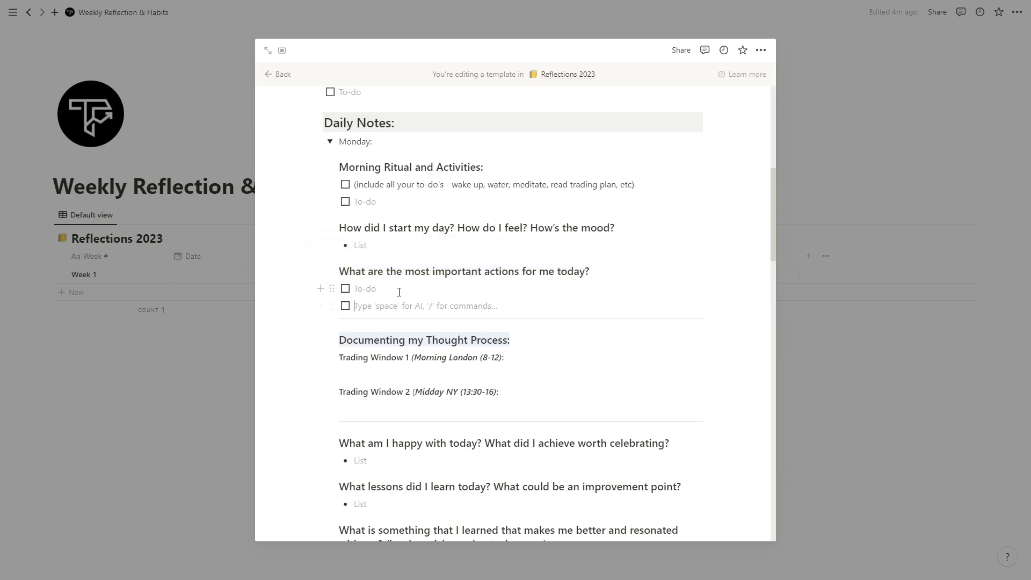
pyautogui.click(399, 292)
pyautogui.tripleClick(396, 184)
pyautogui.moveTo(393, 188); pyautogui.dragTo(487, 104)
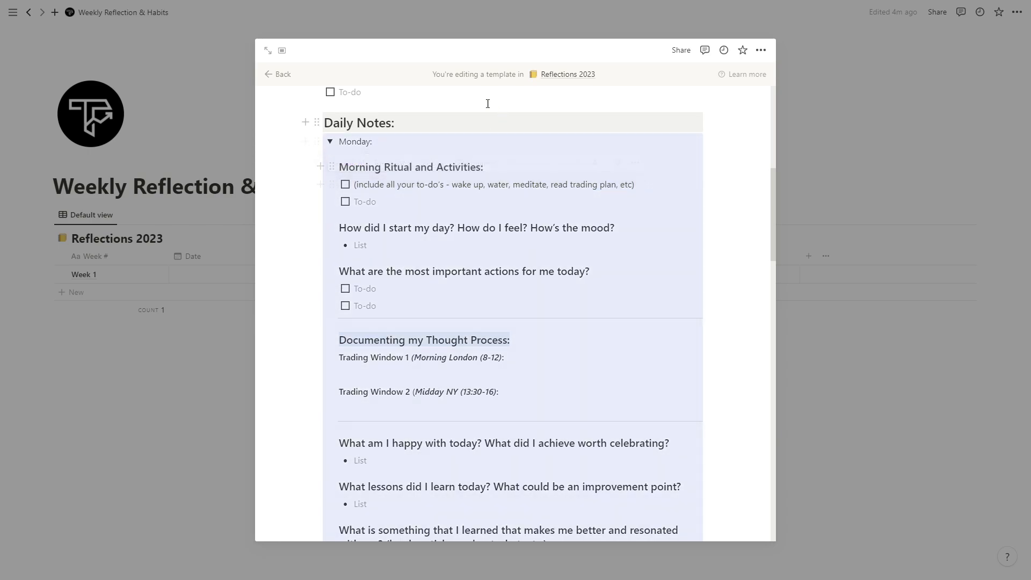
pyautogui.tripleClick(406, 186)
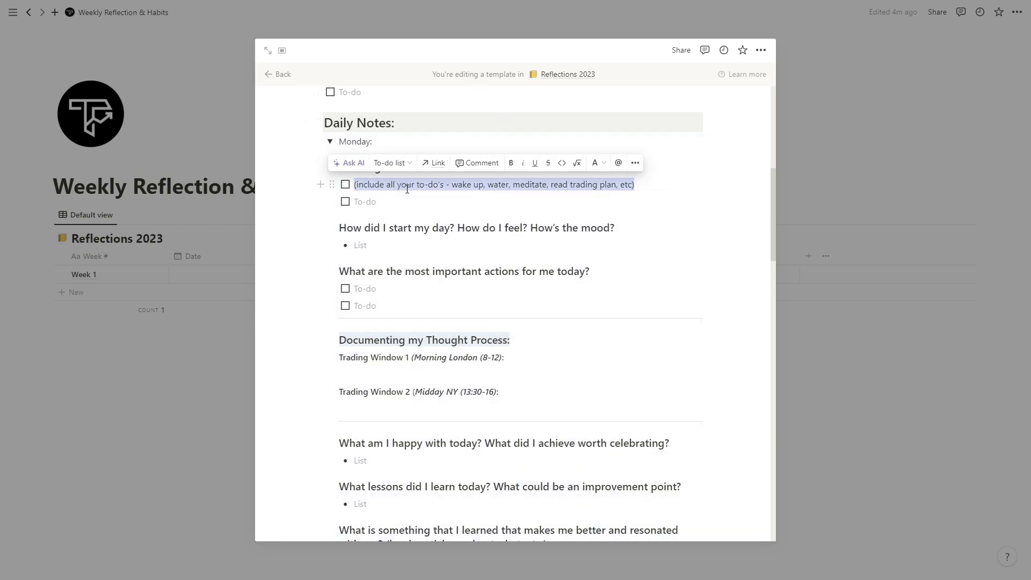
pyautogui.click(406, 270)
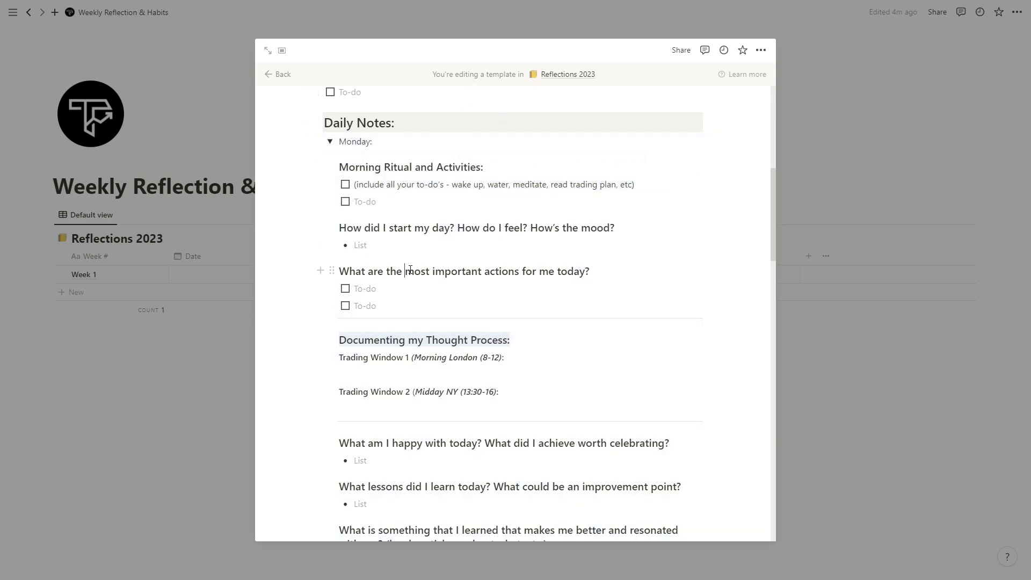
# Write under Monday's Trading Window 1: "It's 9 AM and london opened. I took this trade. I feel this way."
pyautogui.scroll(-3, 410, 269)
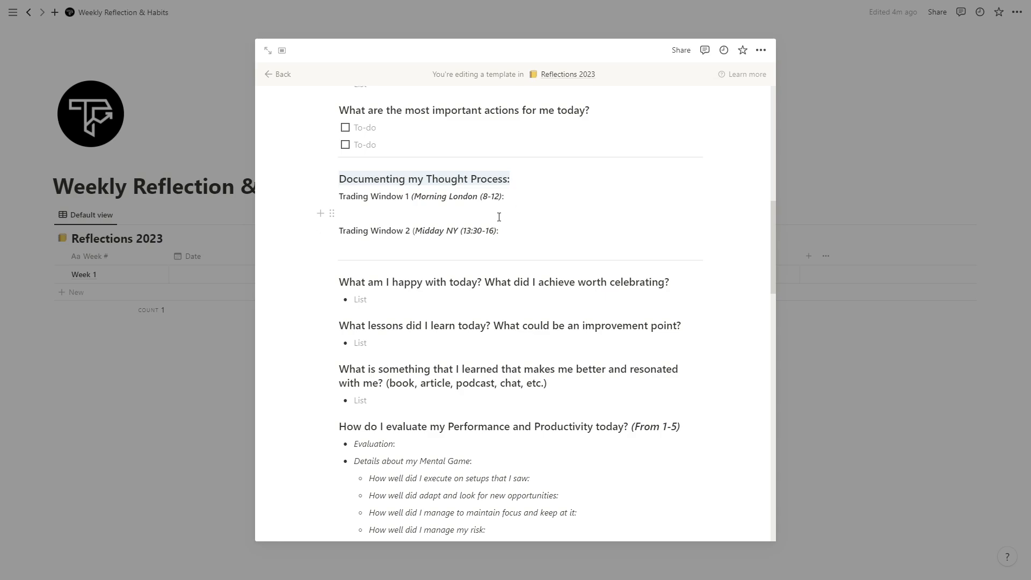
pyautogui.click(378, 213)
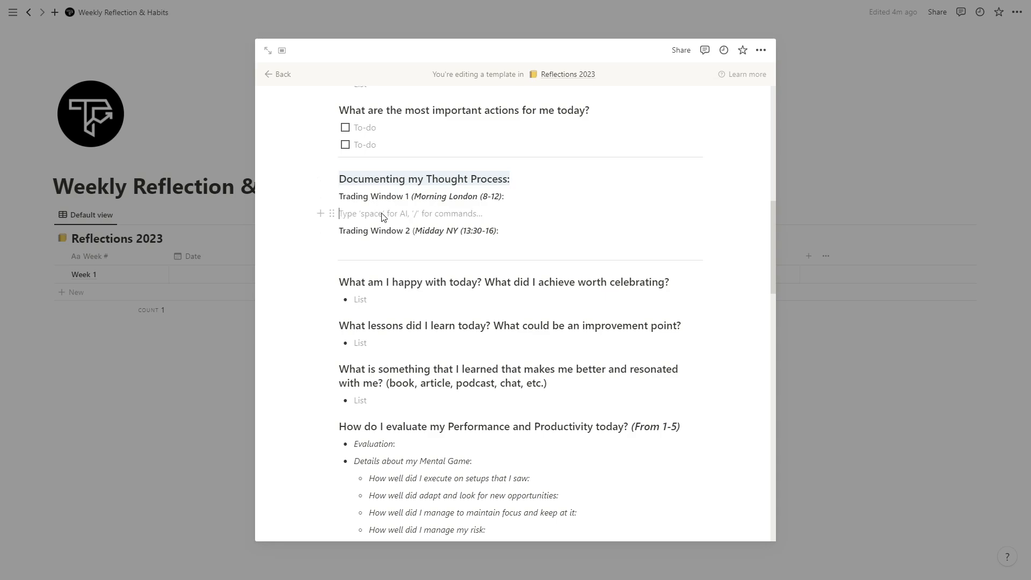
pyautogui.tripleClick(389, 203)
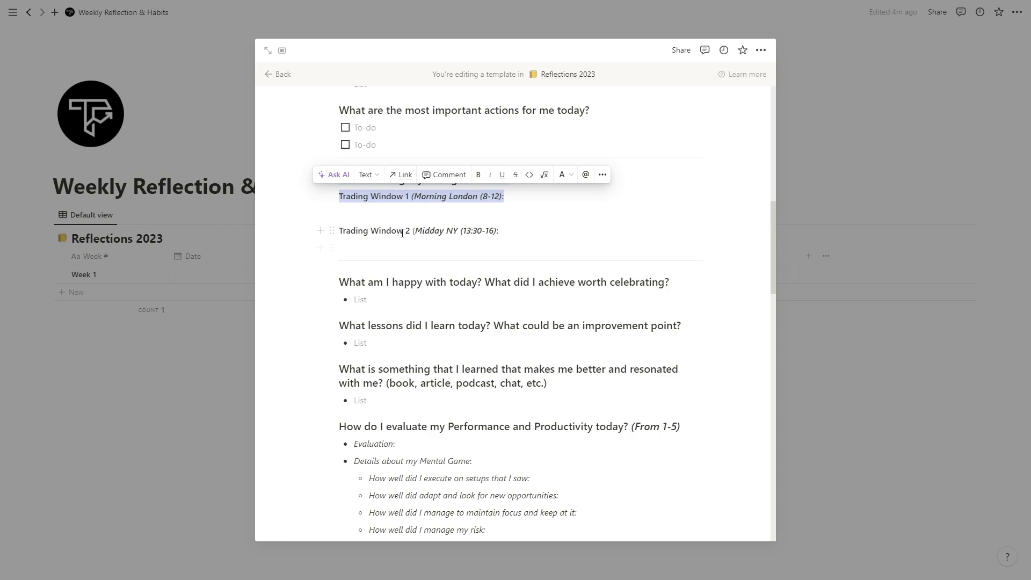
pyautogui.click(400, 215)
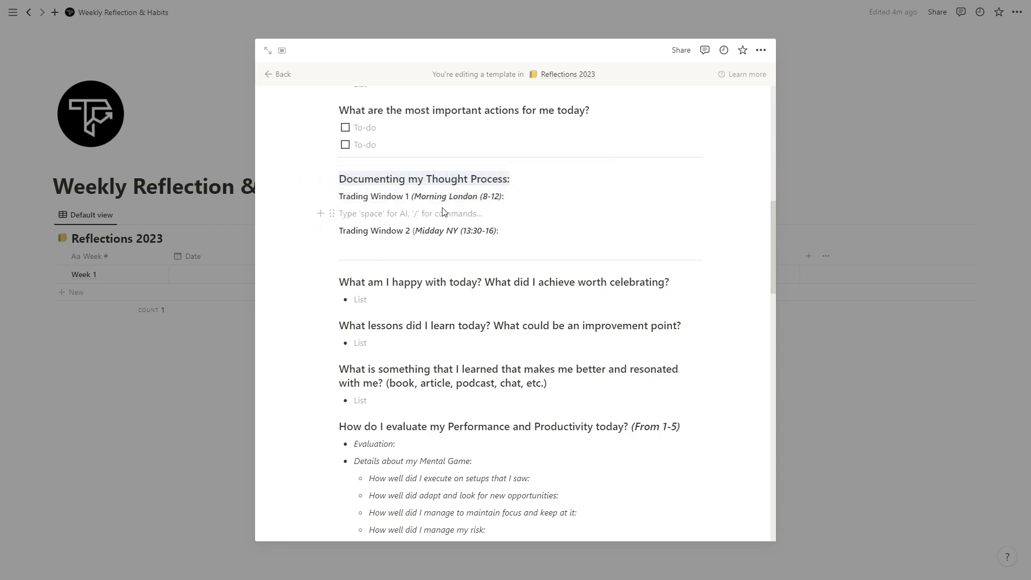
pyautogui.write("It's 9 AM and ")
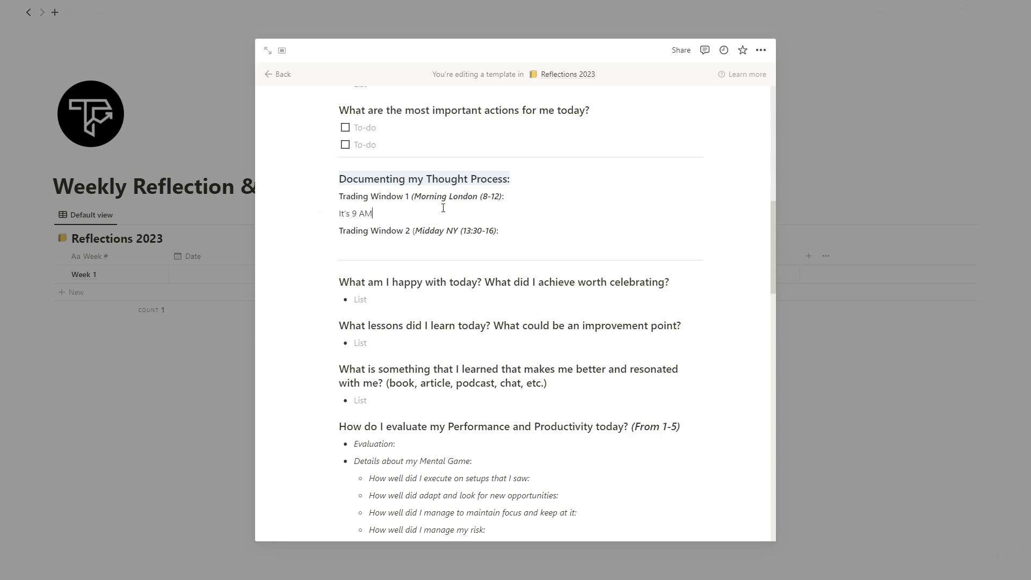
pyautogui.write('london opened. I took this trade. I fee')
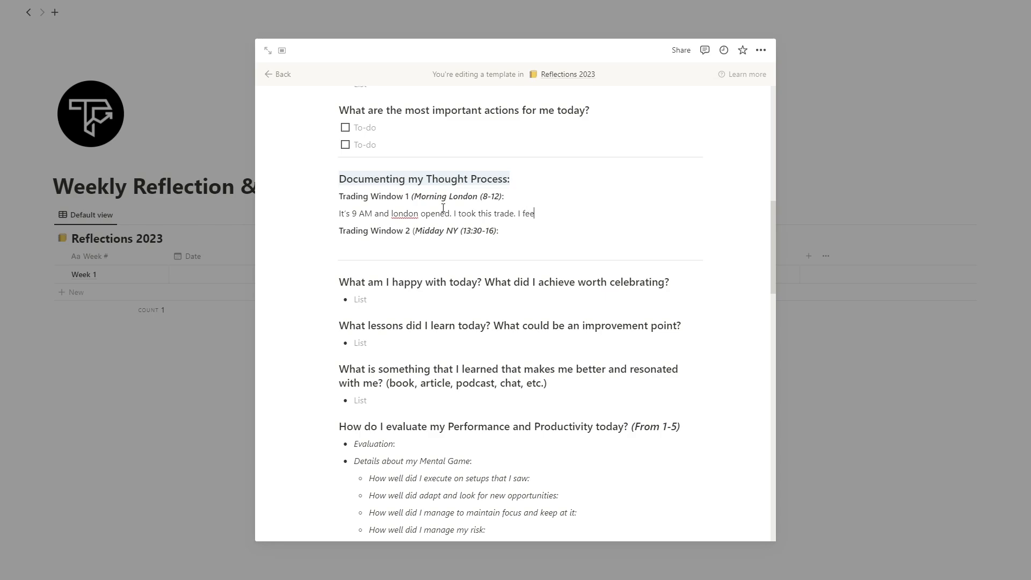
pyautogui.write('l this way.')
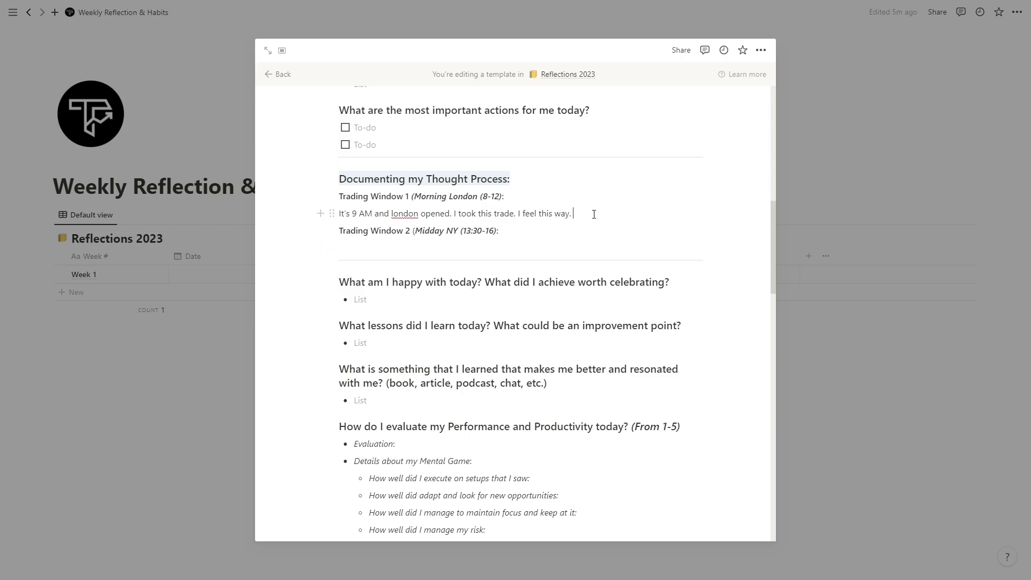
# Paste the copied chart image below the Trading Window 1 note, and delete it again
pyautogui.press('Return')
pyautogui.hotkey('ctrl', 'v')
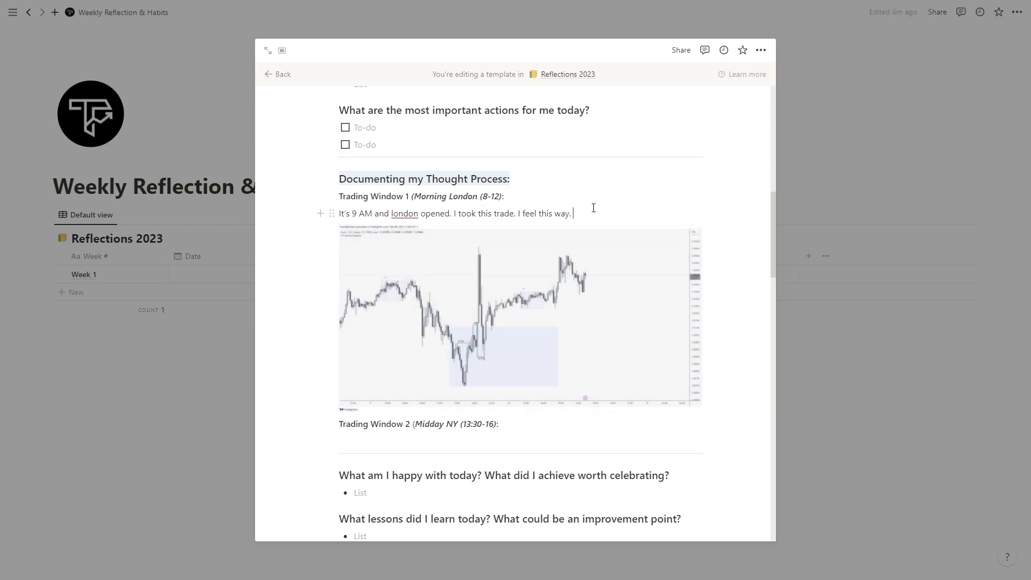
pyautogui.click(548, 318)
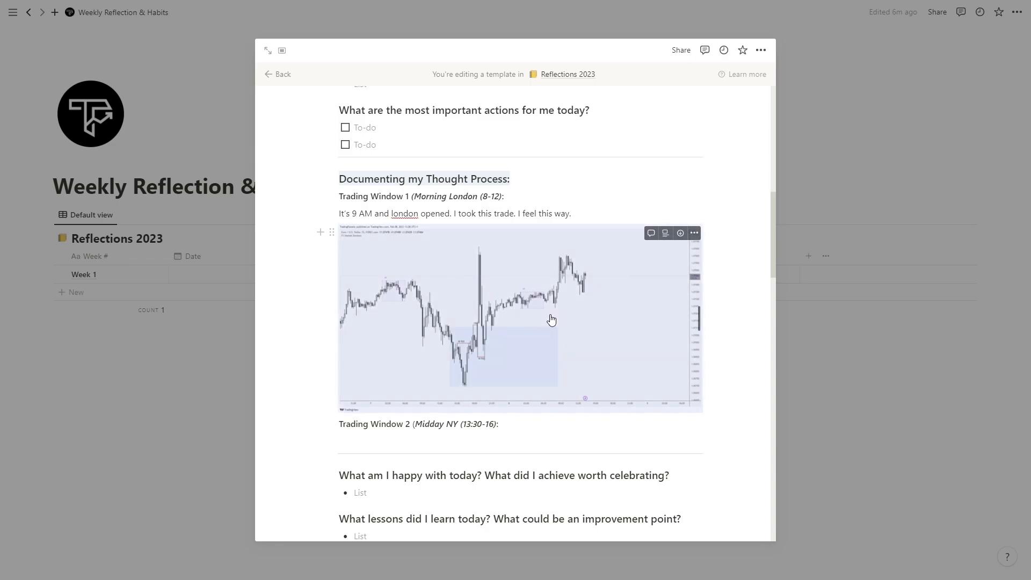
pyautogui.click(694, 234)
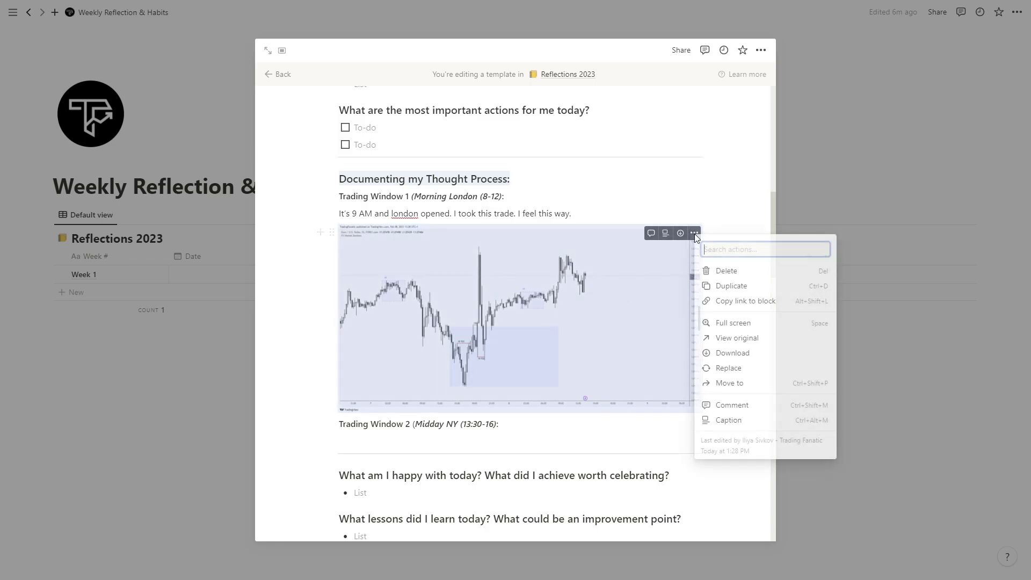
pyautogui.click(726, 271)
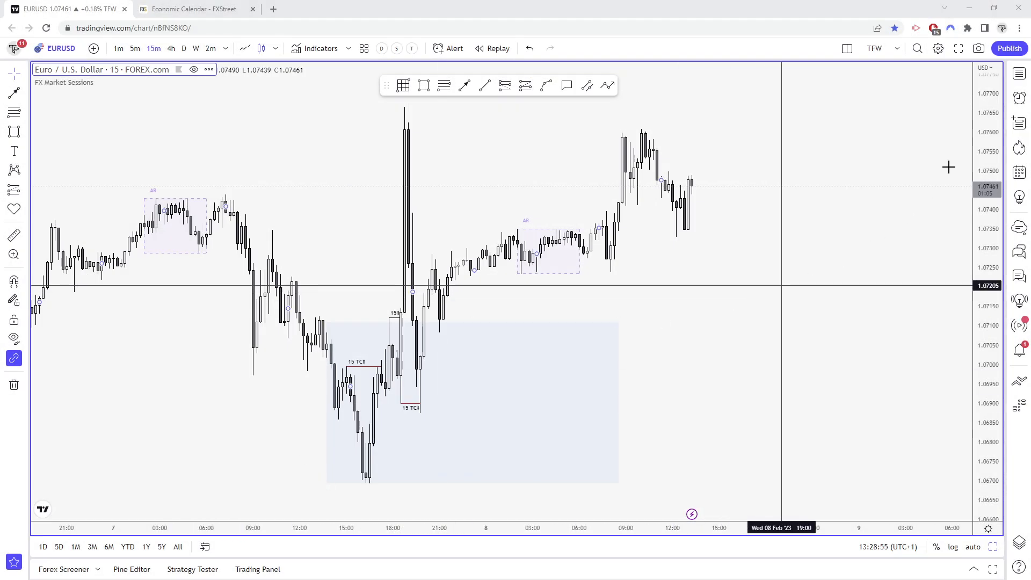
# Copy the link to the EURUSD chart image in TradingView and attach it to a new Trading Window 1 line, "This is the trade I took."
pyautogui.click(977, 50)
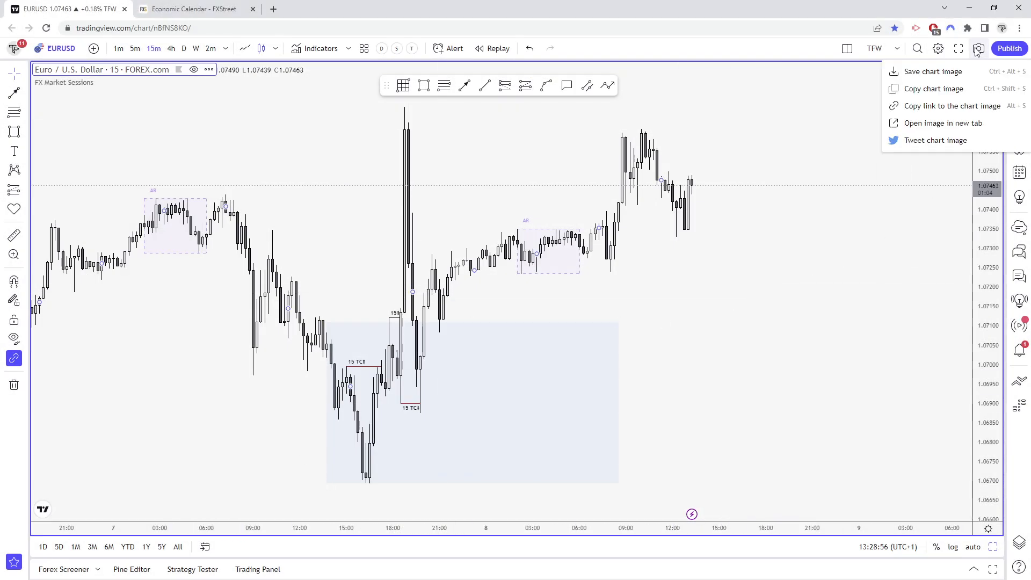
pyautogui.click(961, 109)
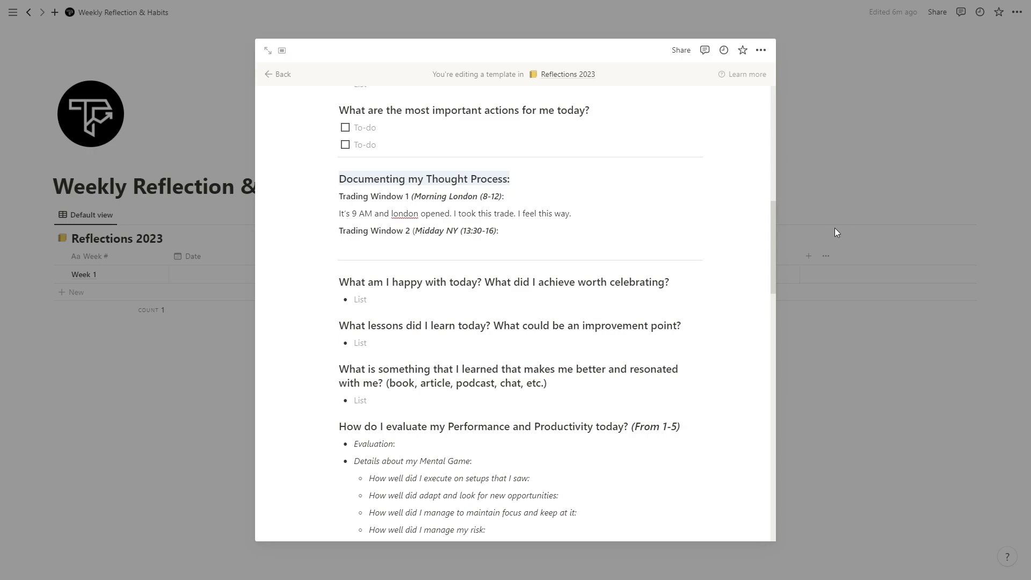
pyautogui.press('Return')
pyautogui.write('This i')
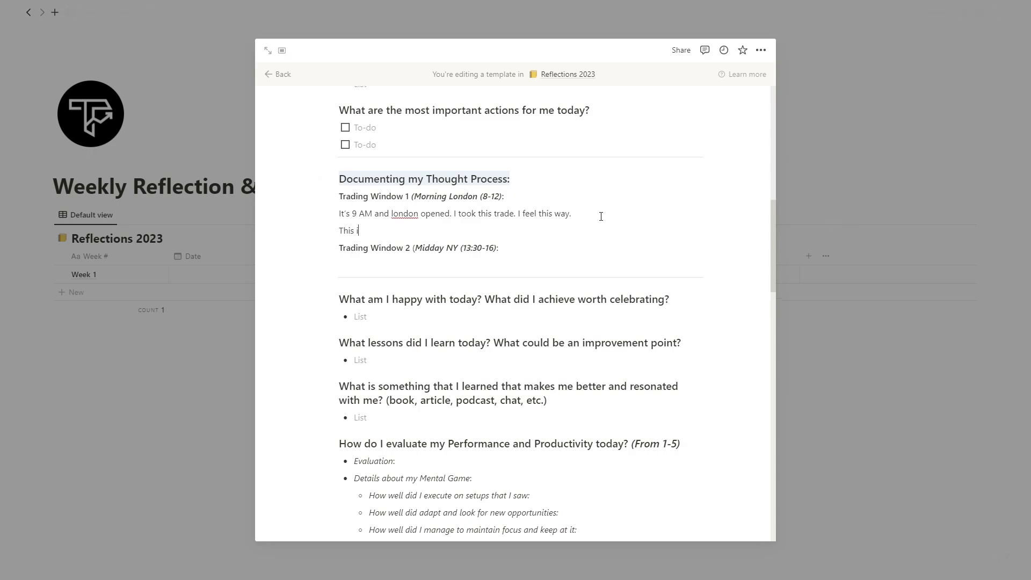
pyautogui.write('s the trade I took.')
pyautogui.tripleClick(350, 233)
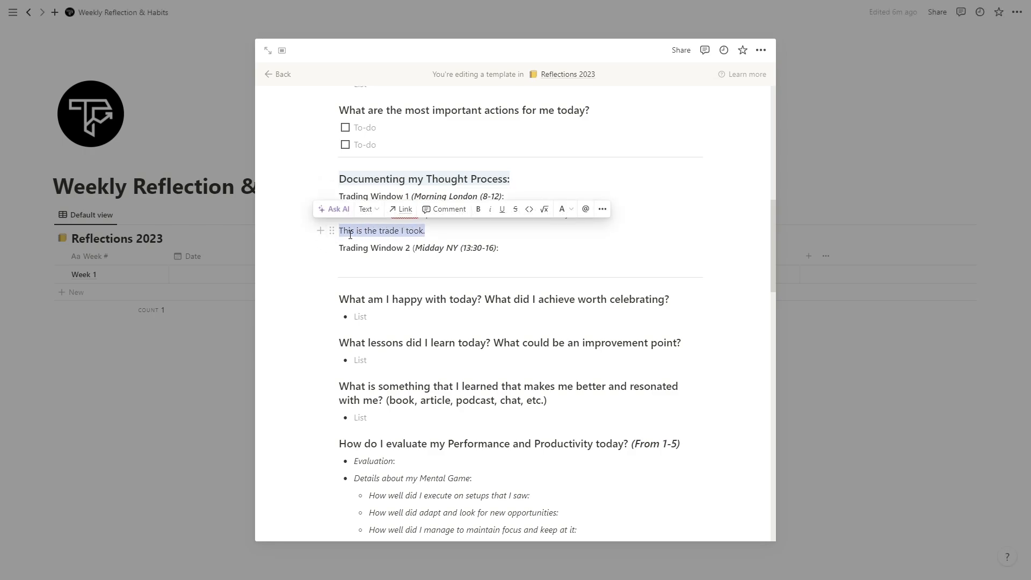
pyautogui.hotkey('ctrl', 'v')
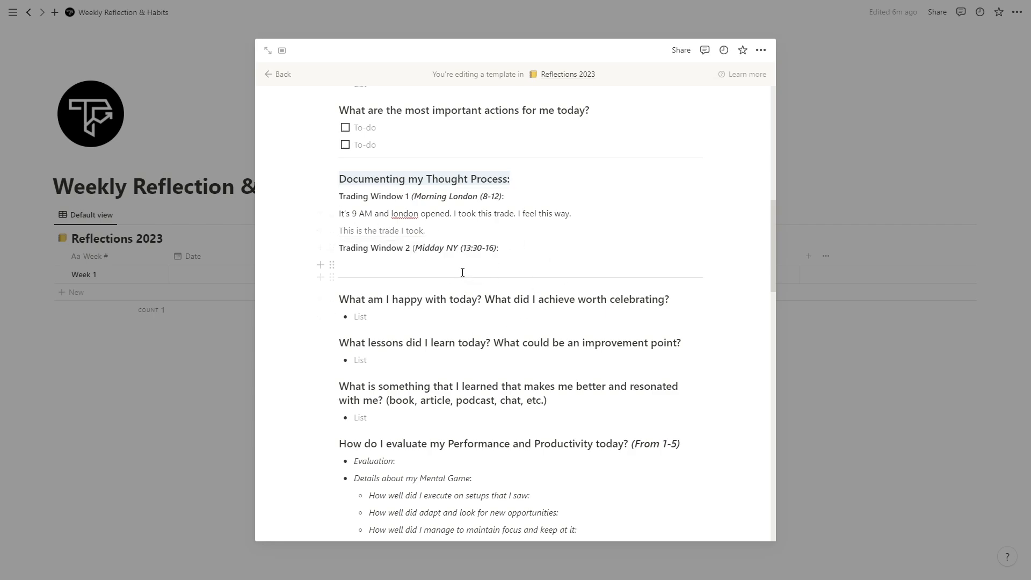
# Delete both sample lines under Trading Window 1, leaving its text block empty
pyautogui.moveTo(429, 231); pyautogui.dragTo(332, 213)
pyautogui.press('BackSpace')
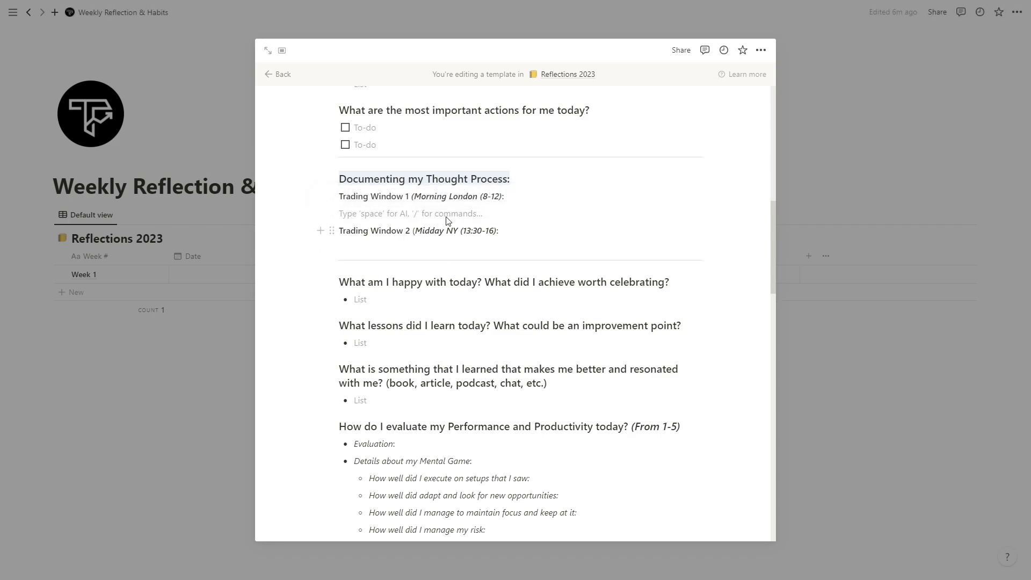
# Examine Monday's questions on what to celebrate and on lessons learned, and look back over the earlier Monday prompts
pyautogui.scroll(-2, 446, 252)
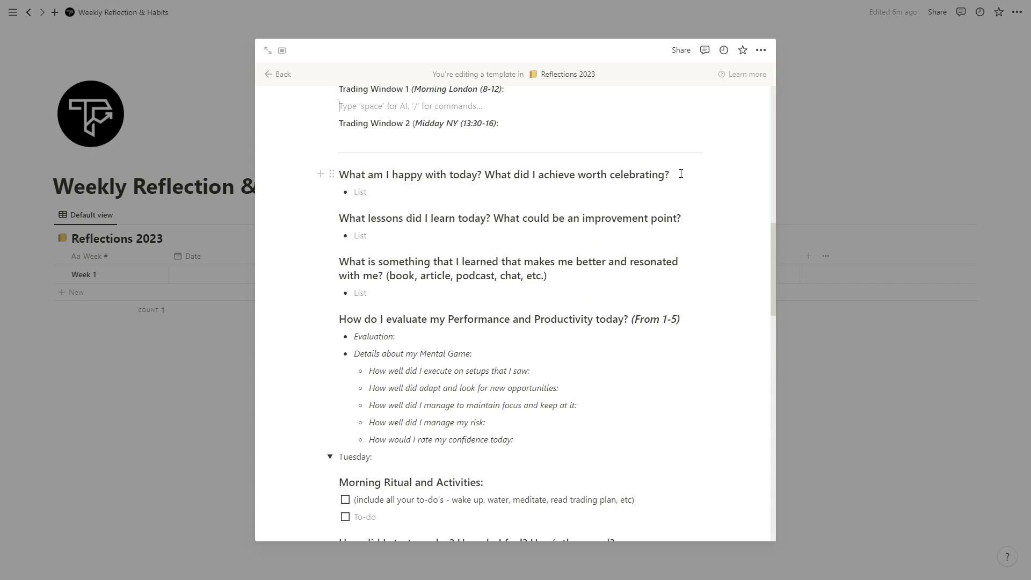
pyautogui.tripleClick(412, 173)
pyautogui.click(420, 227)
pyautogui.doubleClick(421, 221)
pyautogui.click(421, 222)
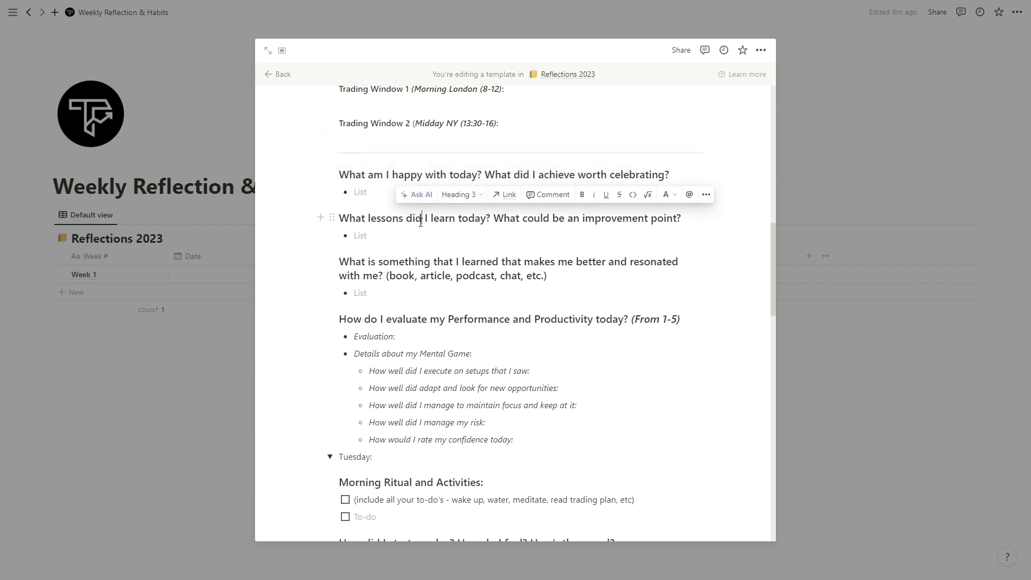
pyautogui.click(427, 195)
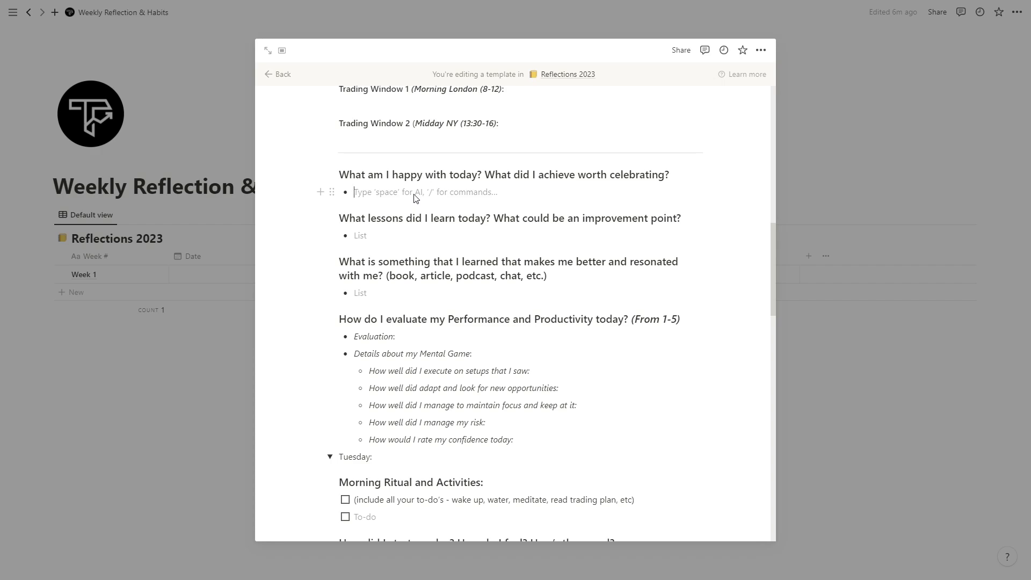
pyautogui.tripleClick(457, 222)
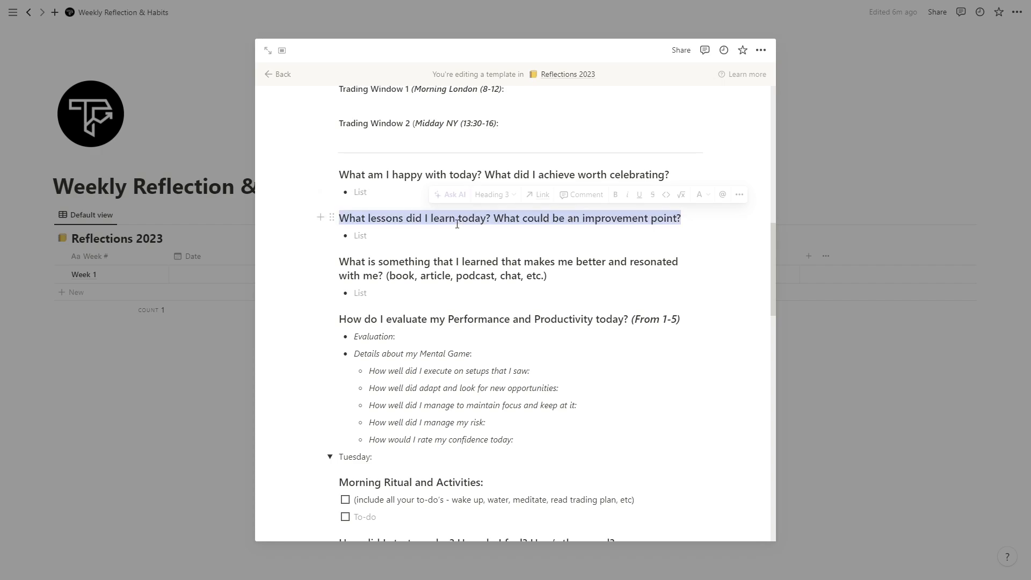
pyautogui.click(457, 221)
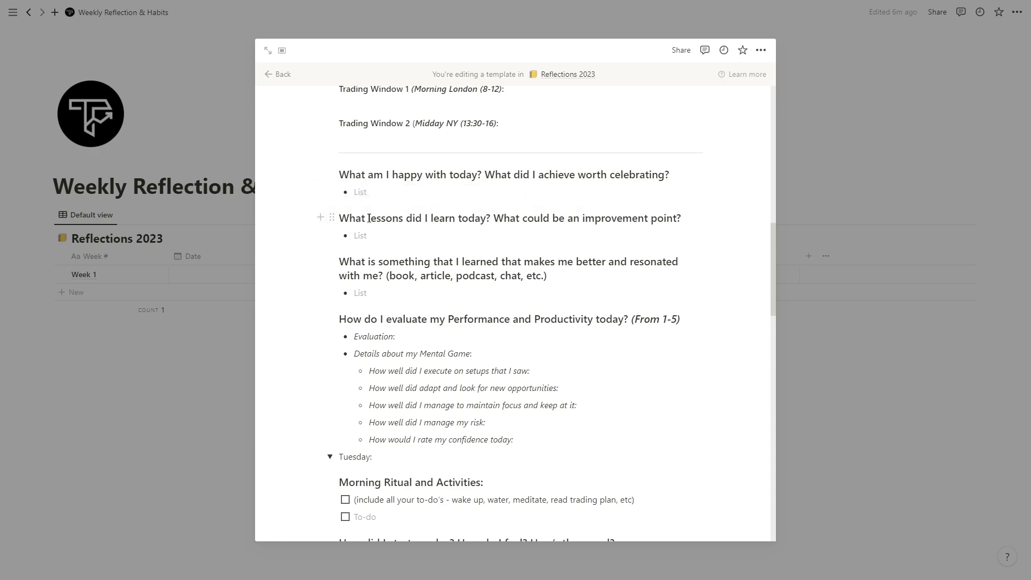
pyautogui.moveTo(368, 218); pyautogui.dragTo(482, 214)
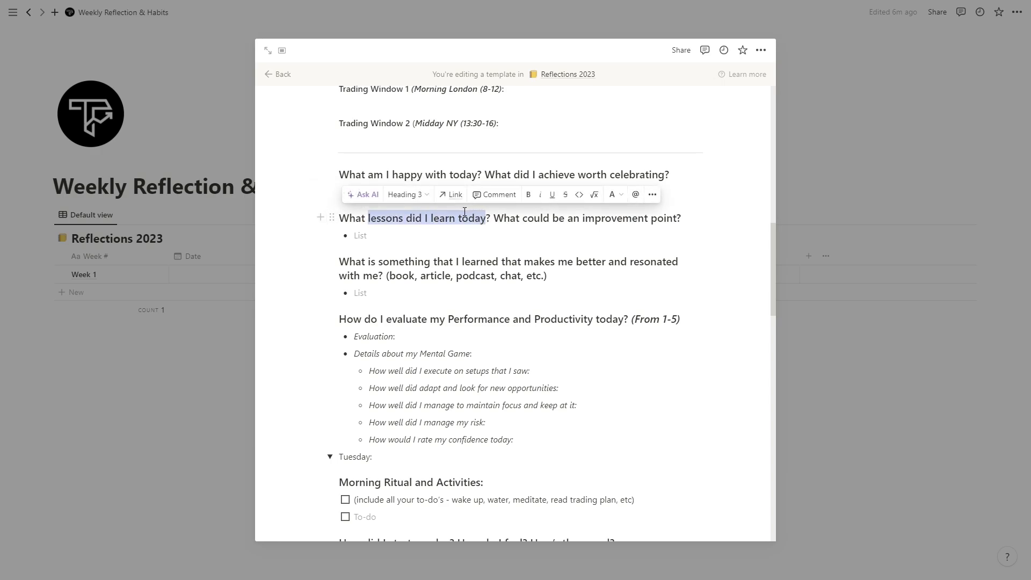
pyautogui.scroll(1, 608, 258)
pyautogui.moveTo(607, 257); pyautogui.dragTo(515, 233)
pyautogui.scroll(4, 510, 232)
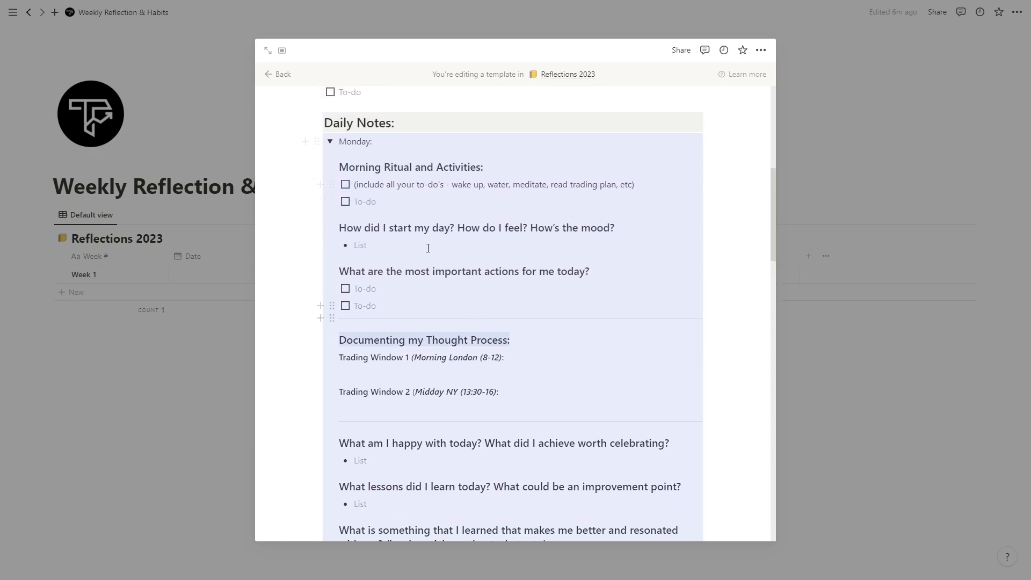
pyautogui.scroll(-5, 424, 250)
pyautogui.click(472, 312)
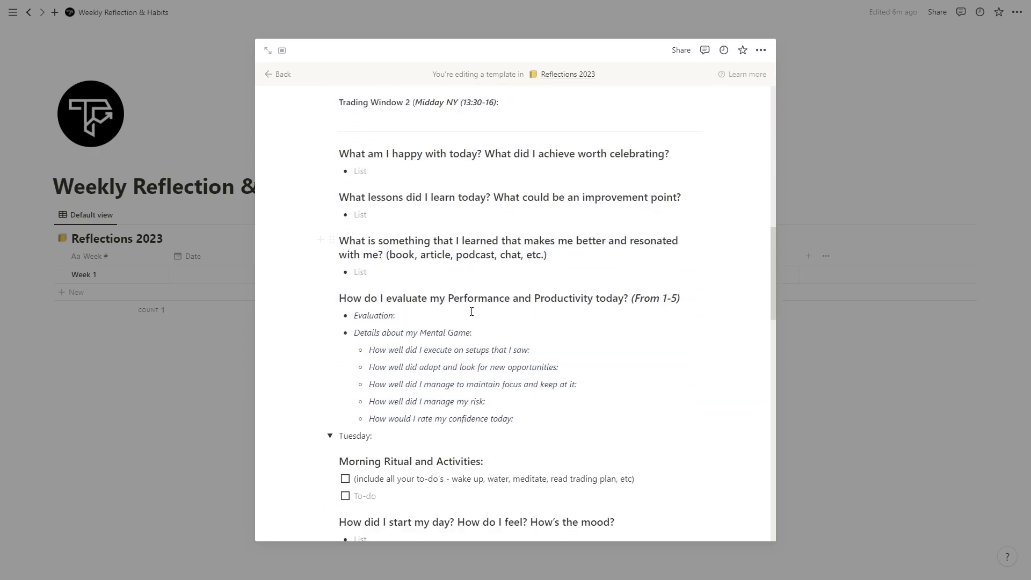
# Examine Monday's question on resonating learnings from books, articles, podcasts or chats, and the 1-5 performance and productivity evaluation
pyautogui.scroll(-1, 471, 311)
pyautogui.click(387, 239)
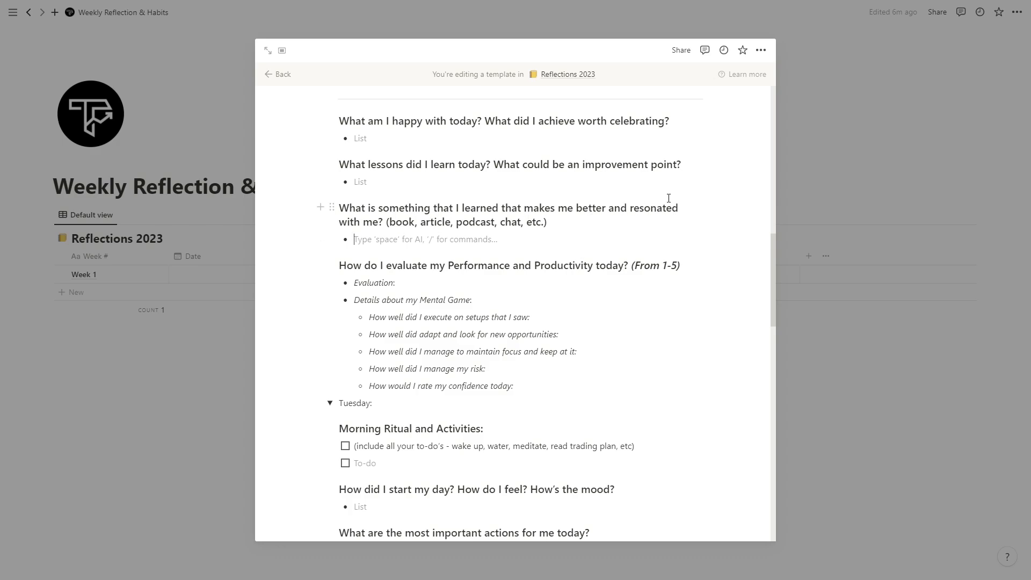
pyautogui.click(402, 225)
pyautogui.click(438, 223)
pyautogui.click(479, 224)
pyautogui.click(514, 223)
pyautogui.click(392, 242)
pyautogui.tripleClick(443, 266)
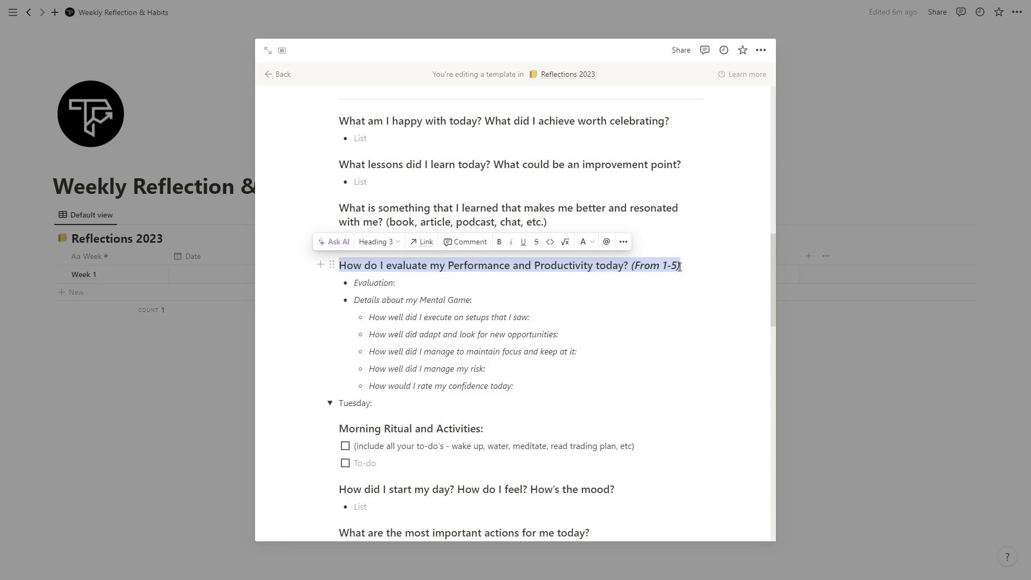
# Enter "4." as Monday's performance evaluation and highlight the mental game questions beneath it
pyautogui.click(416, 284)
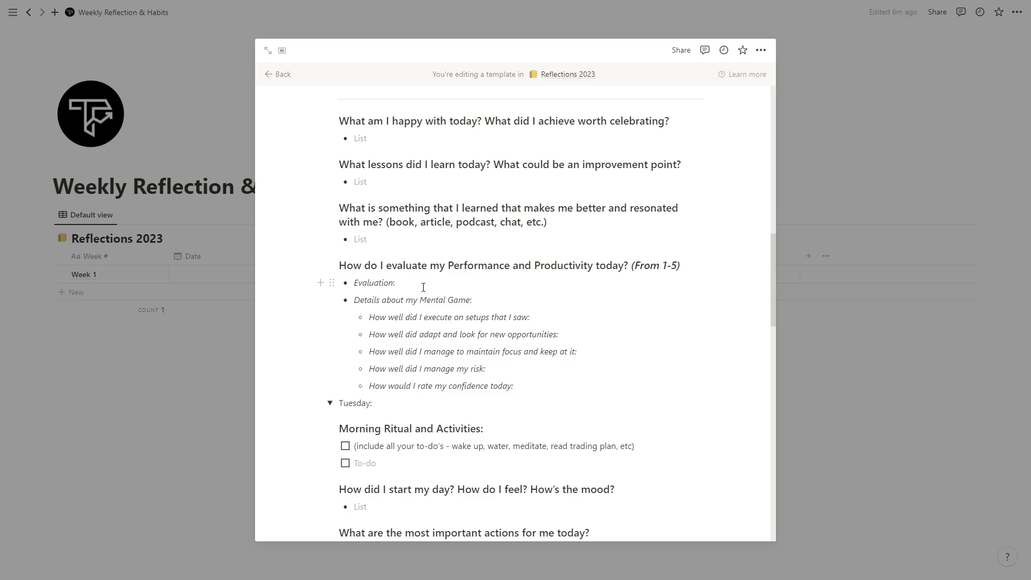
pyautogui.write('4.')
pyautogui.moveTo(521, 386); pyautogui.dragTo(375, 319)
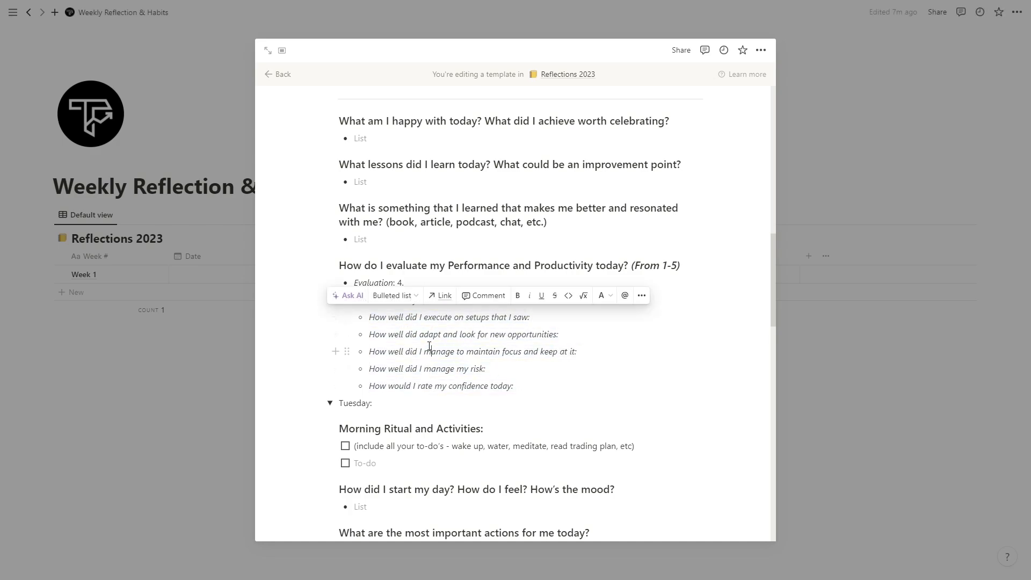
pyautogui.click(553, 315)
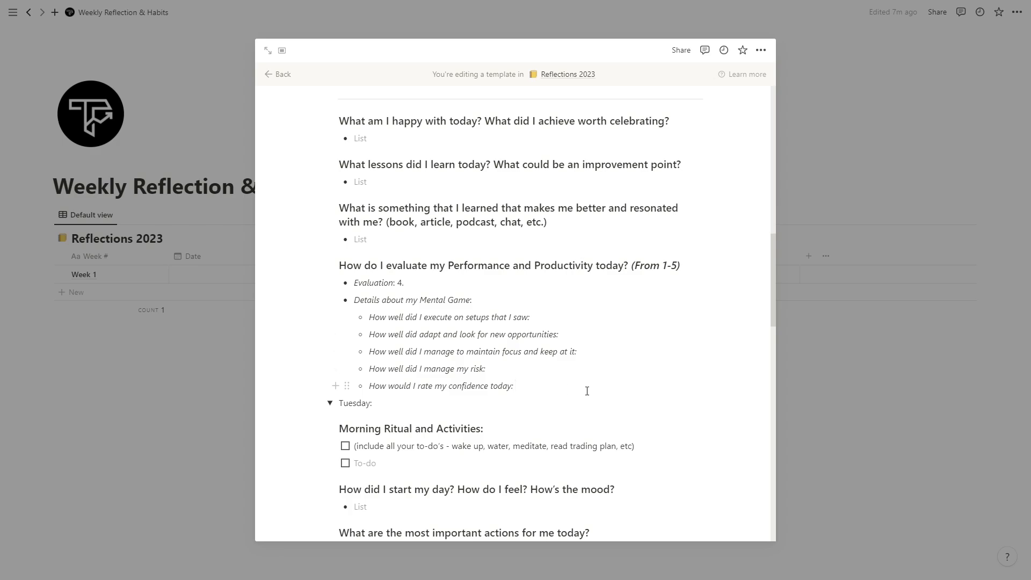
# Add a sample mental game question at the end of Monday's list: "How did I manage my overtrading flaw today:"
pyautogui.press('Return')
pyautogui.write('How d')
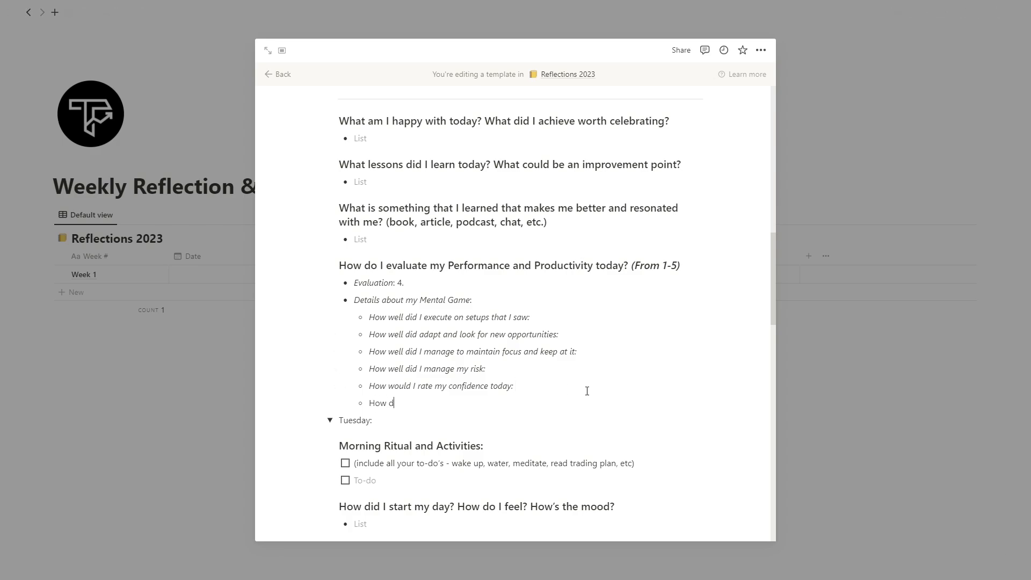
pyautogui.write('id I manage my overtrading flaw today:')
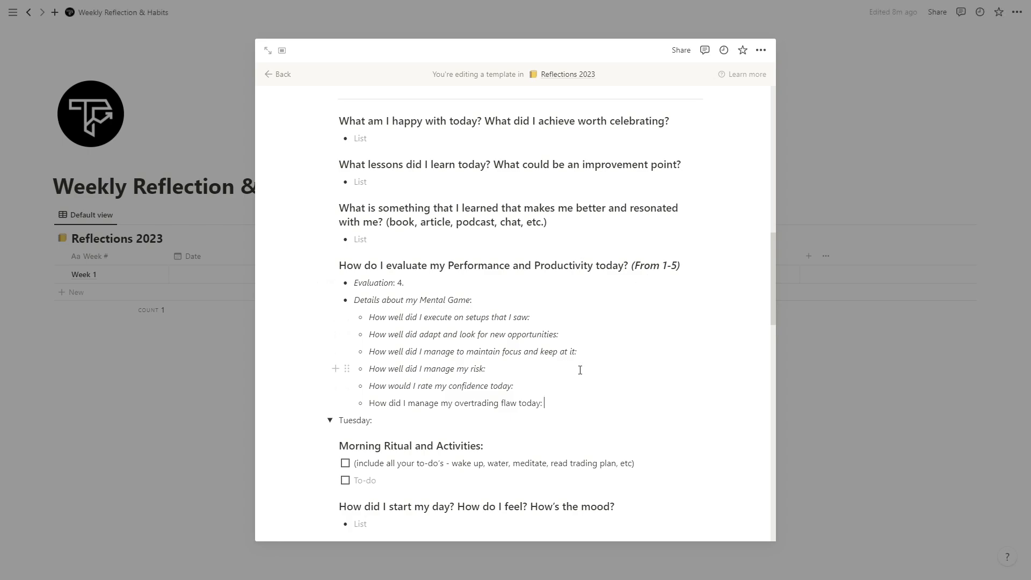
# Delete the sample overtrading question from Monday's mental game list, including its empty line
pyautogui.tripleClick(478, 402)
pyautogui.press('BackSpace')
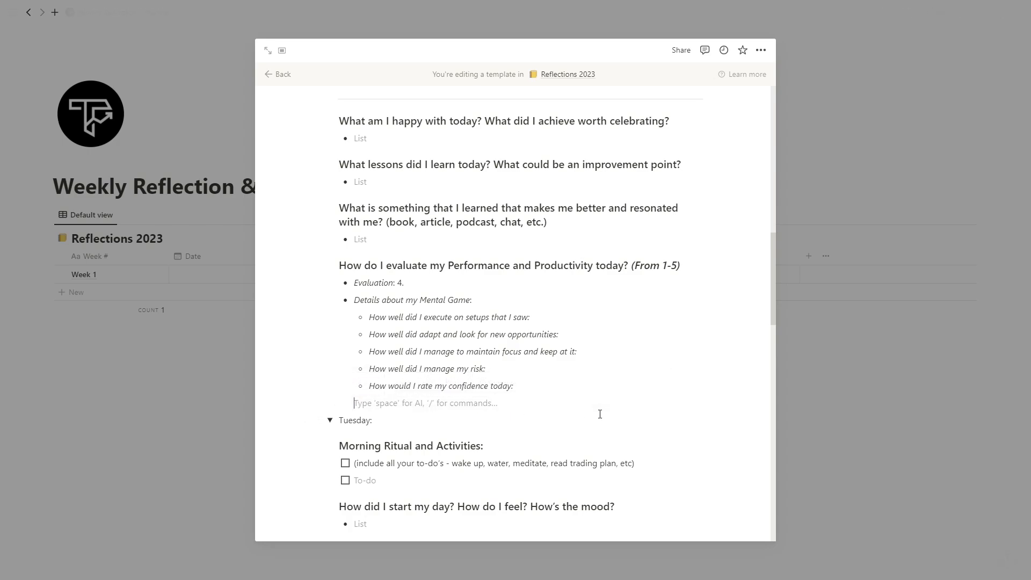
pyautogui.press('BackSpace')
pyautogui.press('BackSpace')
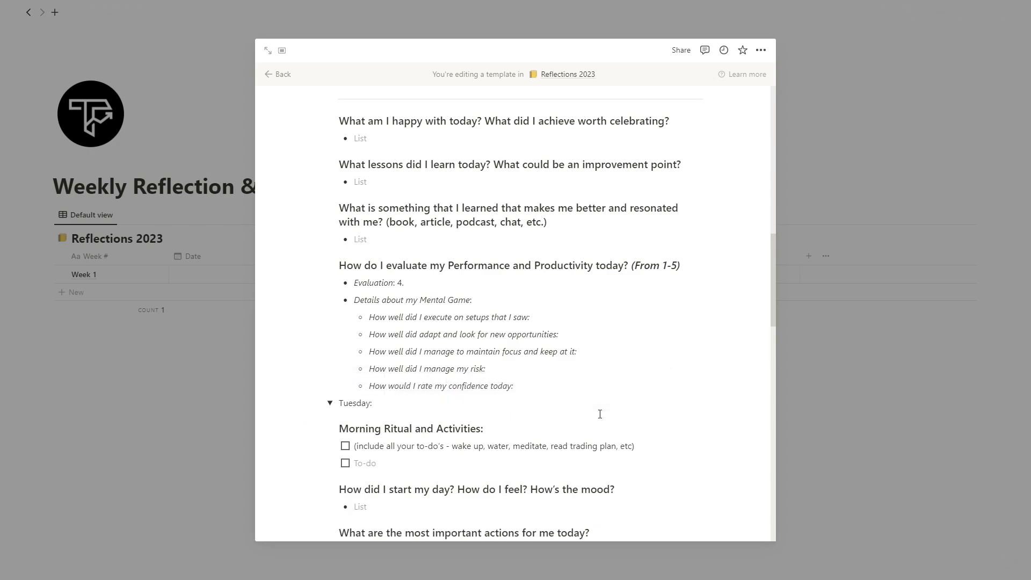
# Clear the sample rating from Monday's Evaluation line
pyautogui.scroll(6, 510, 376)
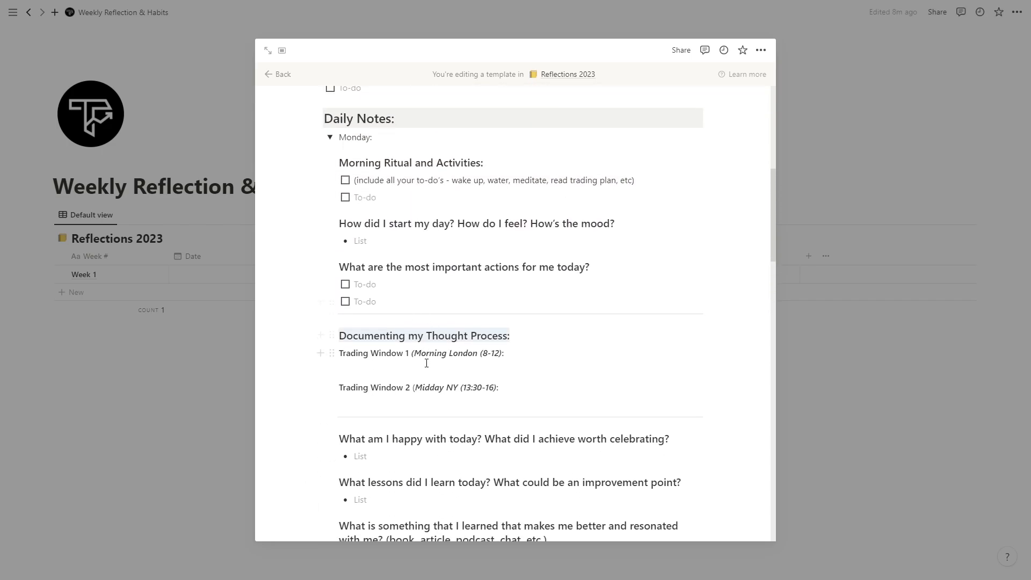
pyautogui.scroll(-4, 426, 363)
pyautogui.click(440, 387)
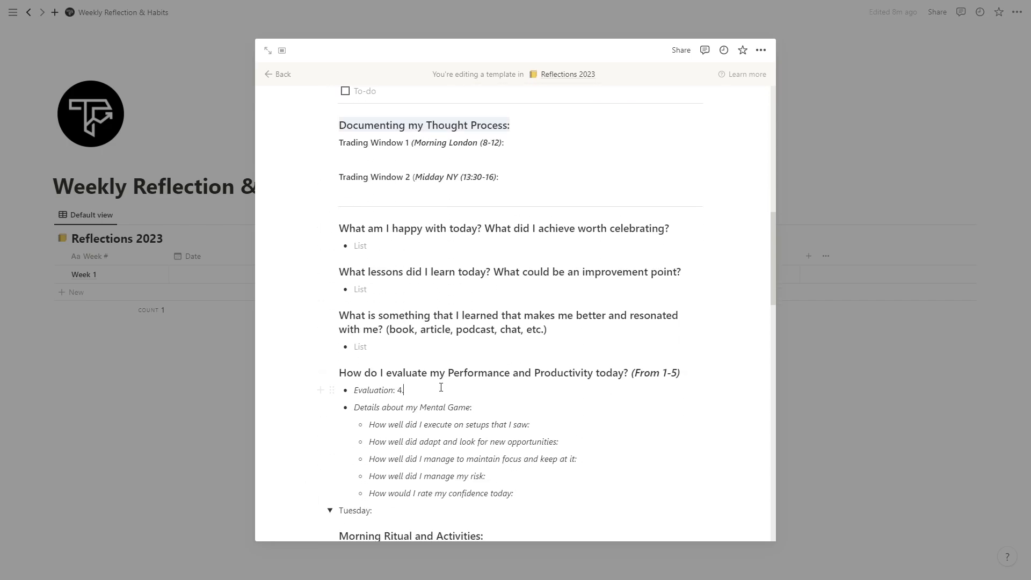
pyautogui.press('BackSpace')
pyautogui.press('BackSpace')
pyautogui.press('BackSpace')
# Collapse the Monday and Tuesday sections under Daily Notes
pyautogui.scroll(7, 441, 387)
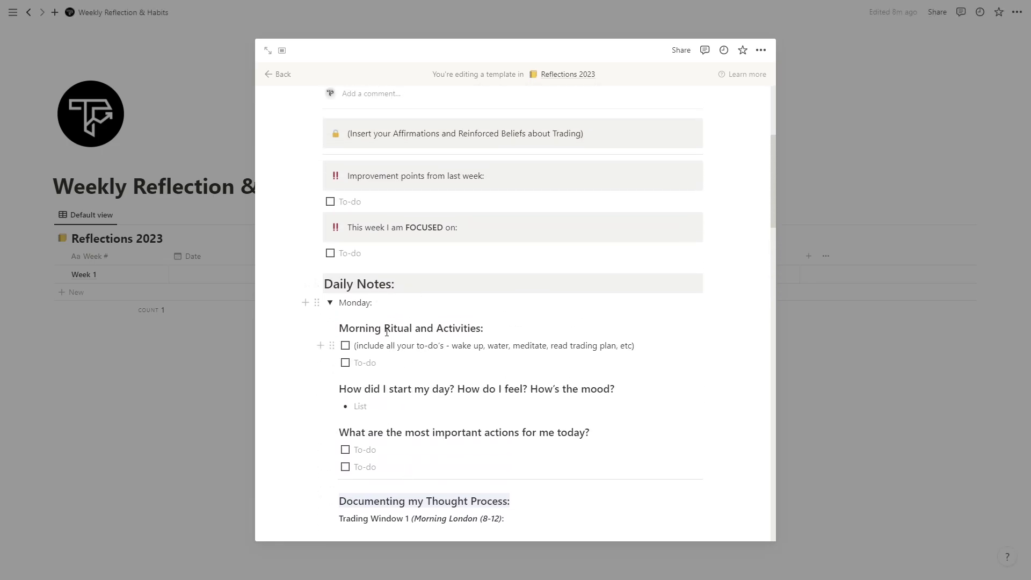
pyautogui.click(329, 303)
pyautogui.click(330, 319)
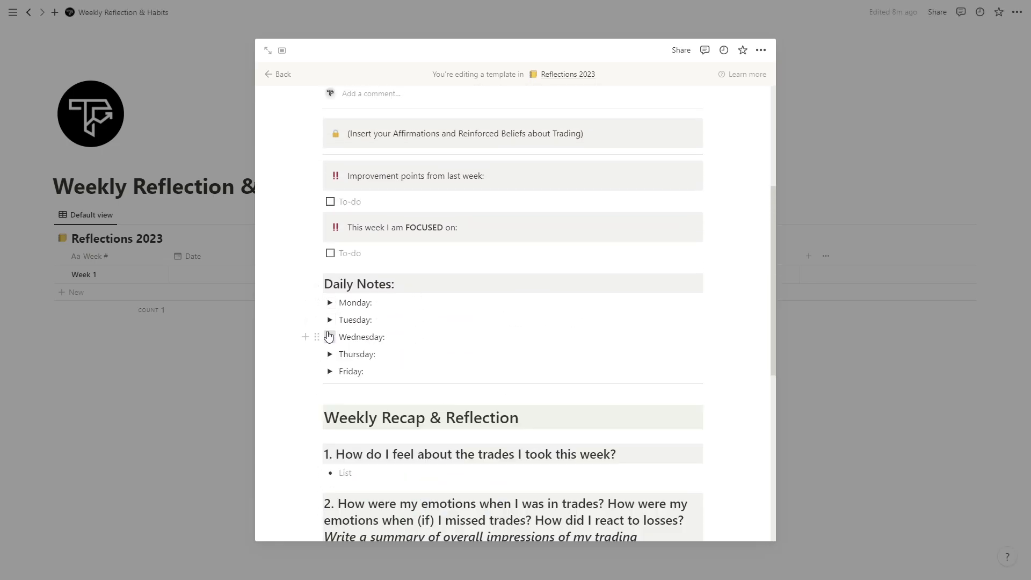
# Expand Wednesday's daily notes to review its prompts and collapse the section again
pyautogui.click(329, 336)
pyautogui.scroll(-8, 437, 294)
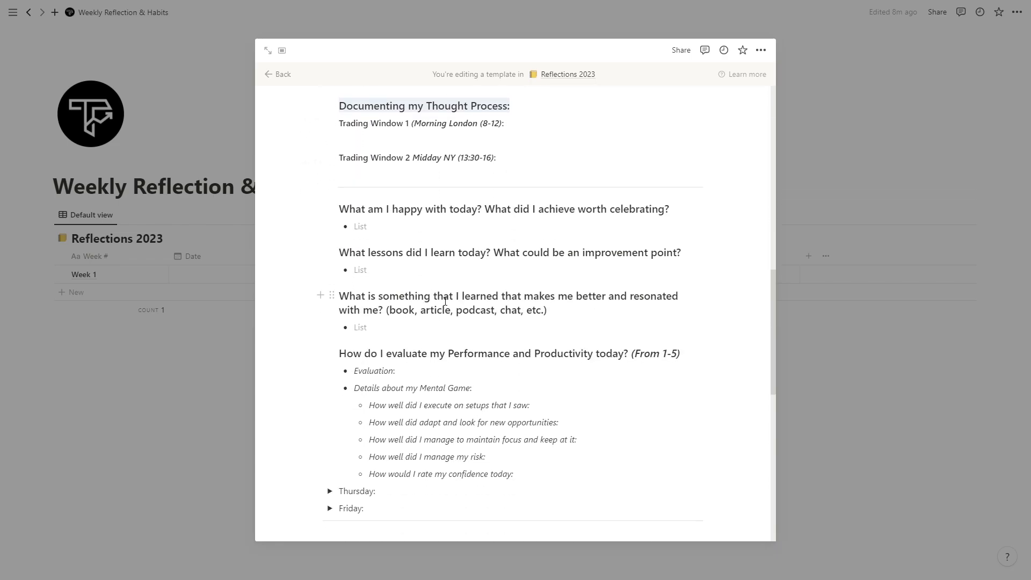
pyautogui.scroll(7, 444, 302)
pyautogui.click(331, 284)
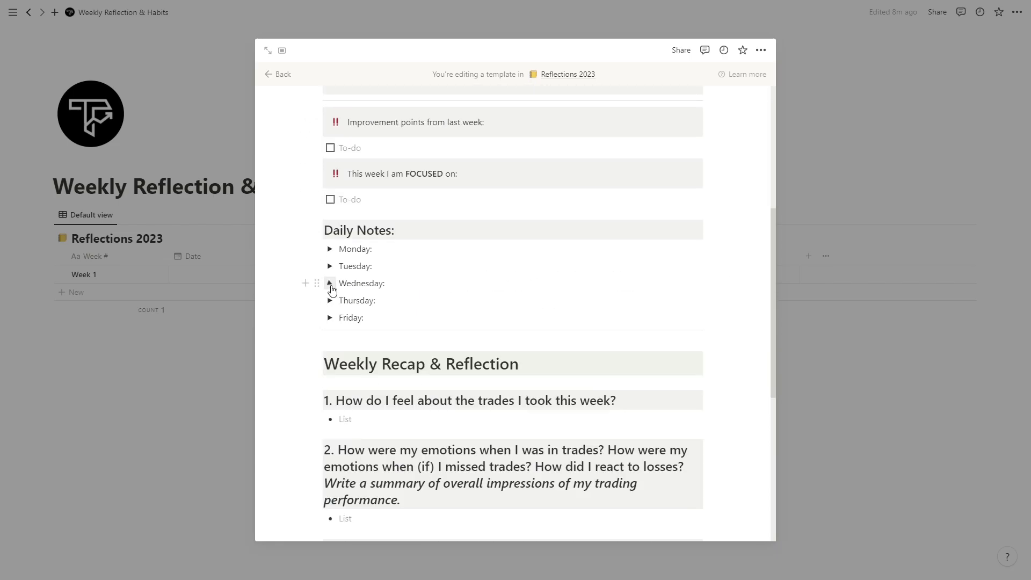
pyautogui.scroll(1, 498, 410)
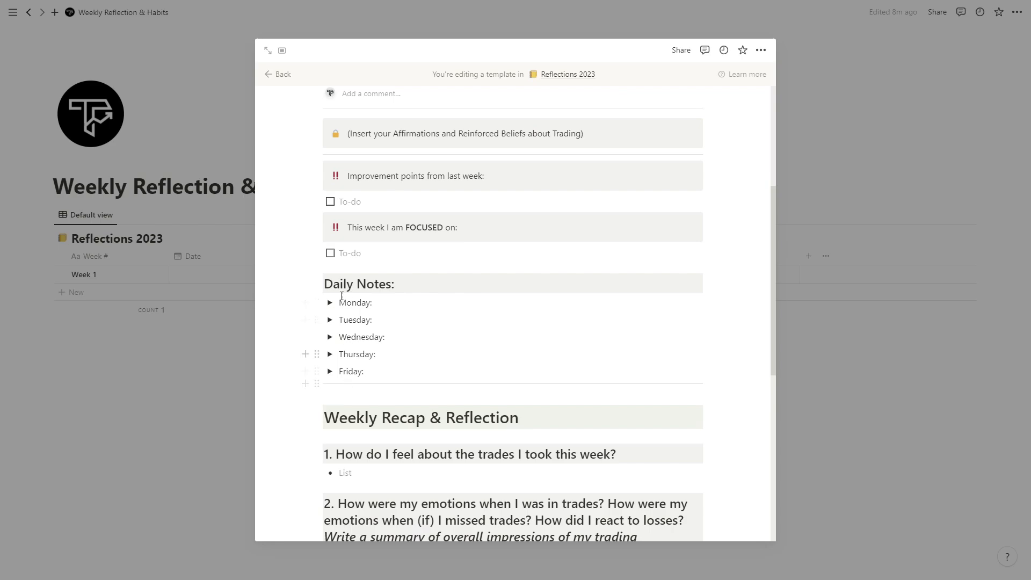
# Examine the Weekly Recap & Reflection section, highlighting questions 1 and 2 on the week's trades and emotions
pyautogui.scroll(-5, 521, 358)
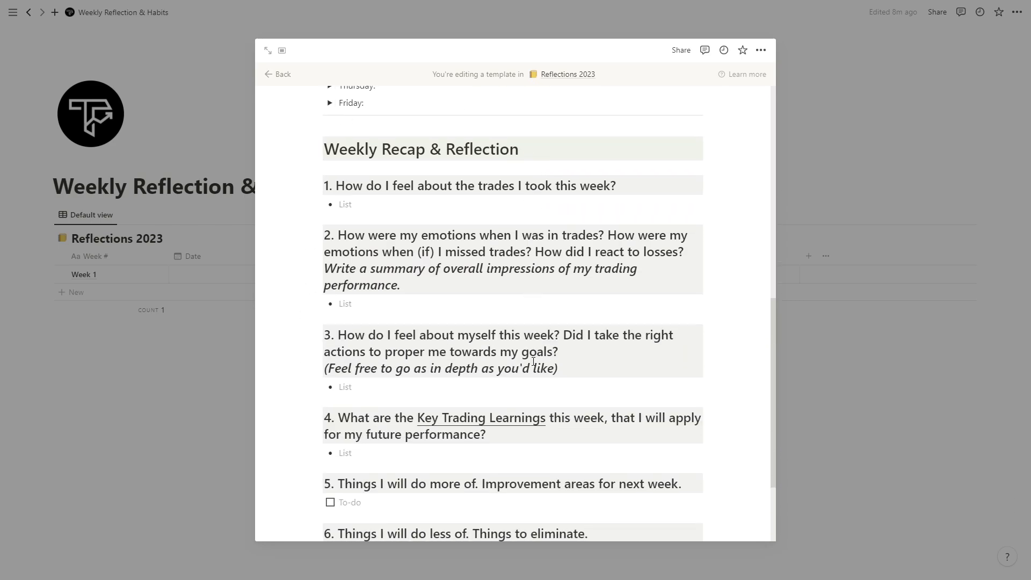
pyautogui.scroll(-1, 533, 361)
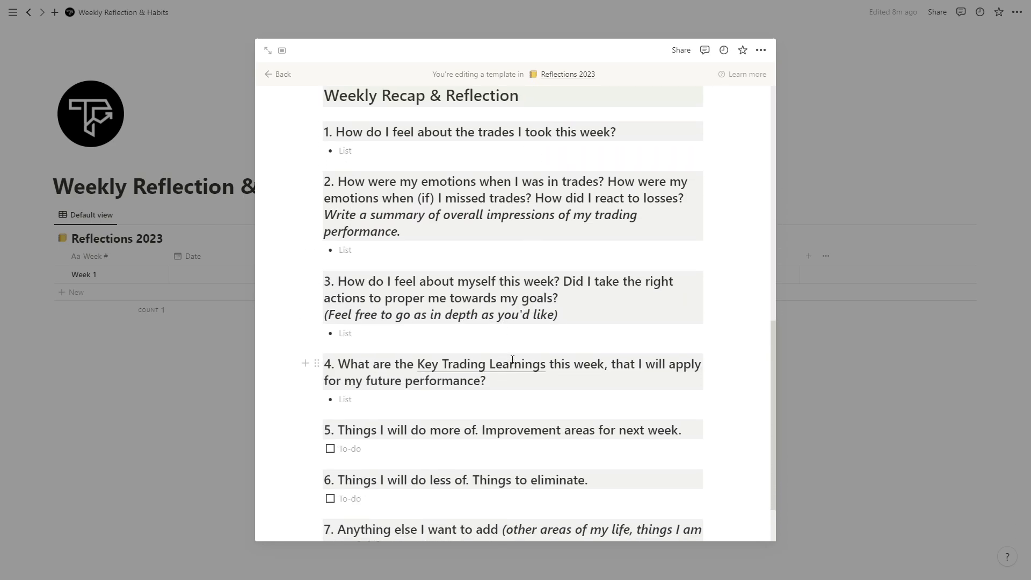
pyautogui.press('capslock')
pyautogui.click(499, 161)
pyautogui.tripleClick(443, 141)
pyautogui.click(422, 152)
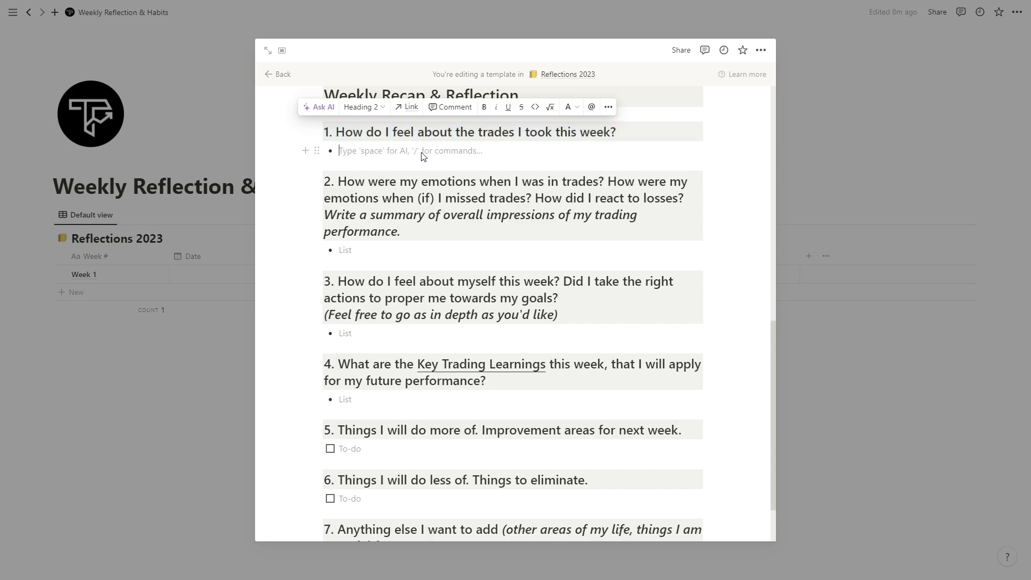
pyautogui.tripleClick(487, 200)
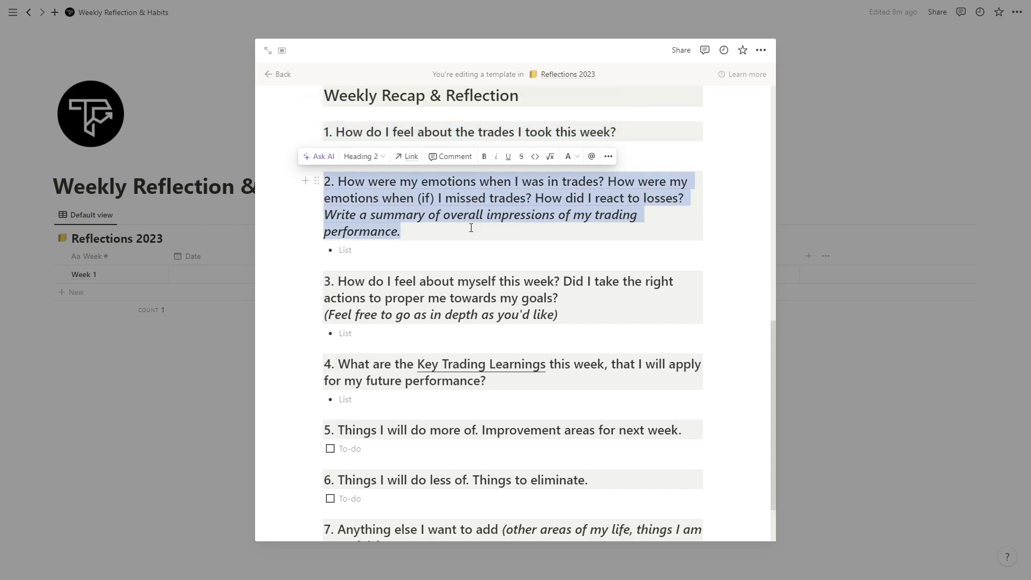
pyautogui.click(455, 249)
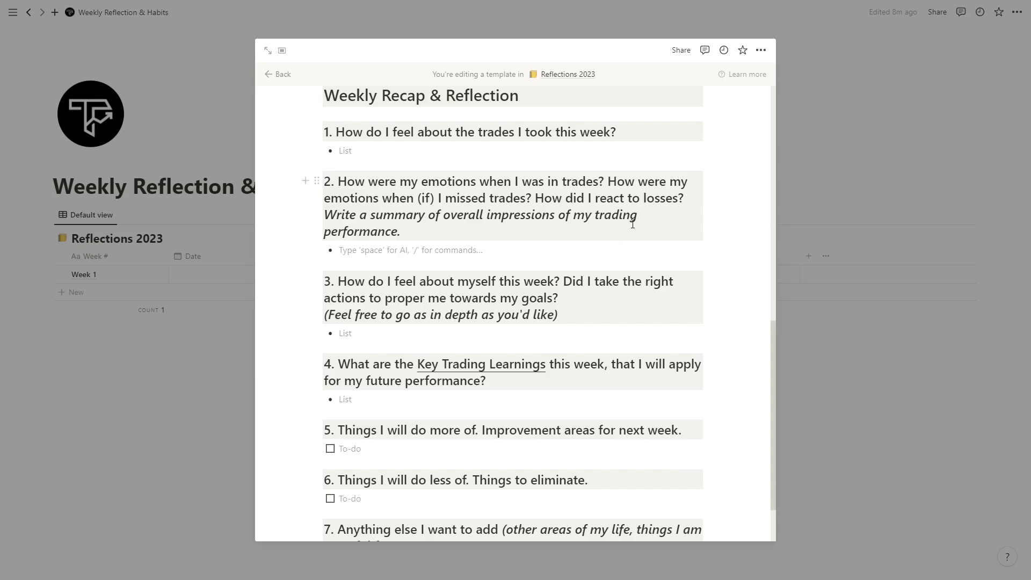
# Change the wording in weekly question 2 to "overall impressions of my emotional/trading performance."
pyautogui.click(596, 211)
pyautogui.write('emotional/')
pyautogui.press('BackSpace')
pyautogui.write('l/')
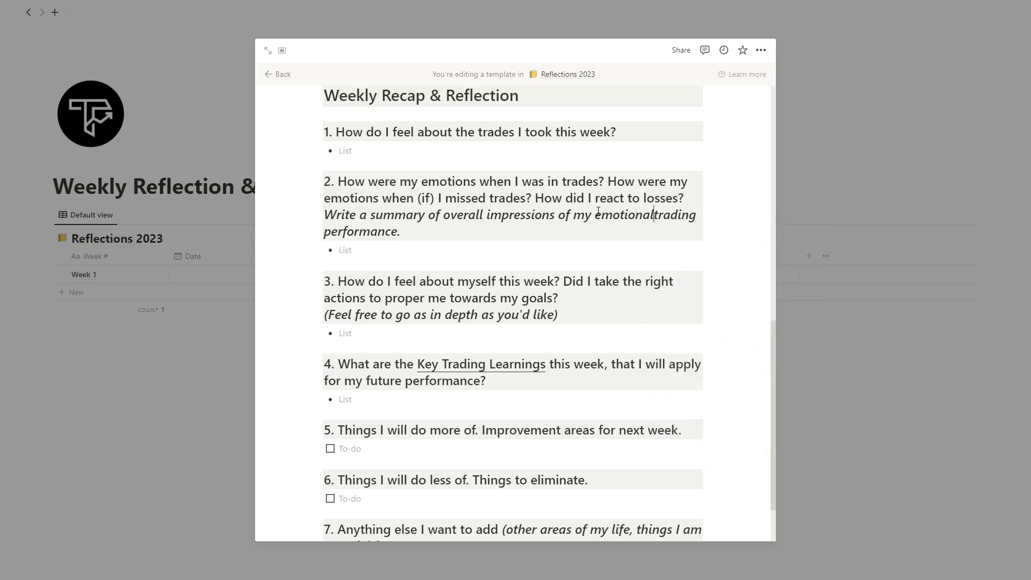
pyautogui.click(498, 248)
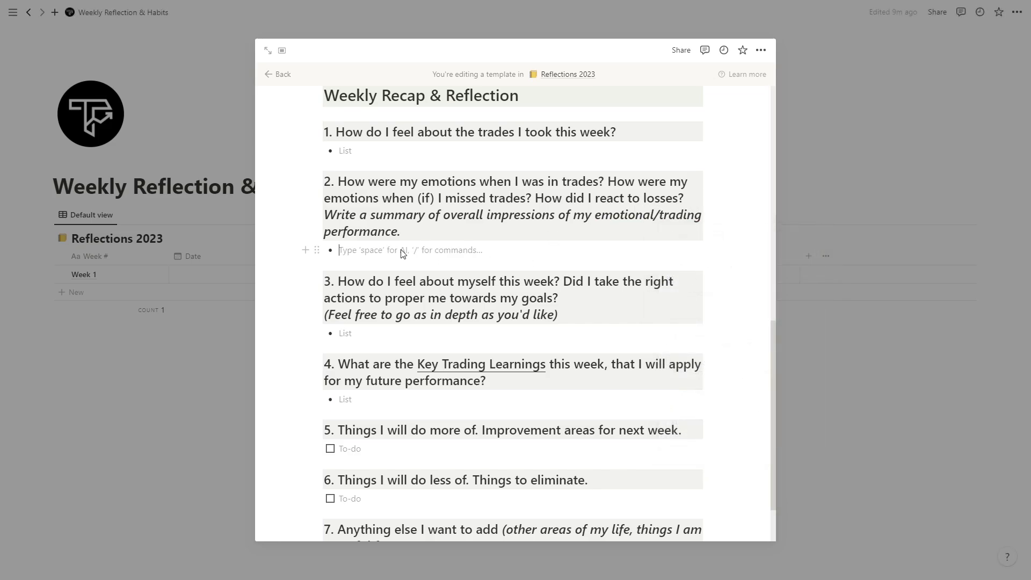
# Examine the remaining weekly questions on feelings about myself, things to do more or less of, and Key Trading Learnings
pyautogui.scroll(-1, 498, 241)
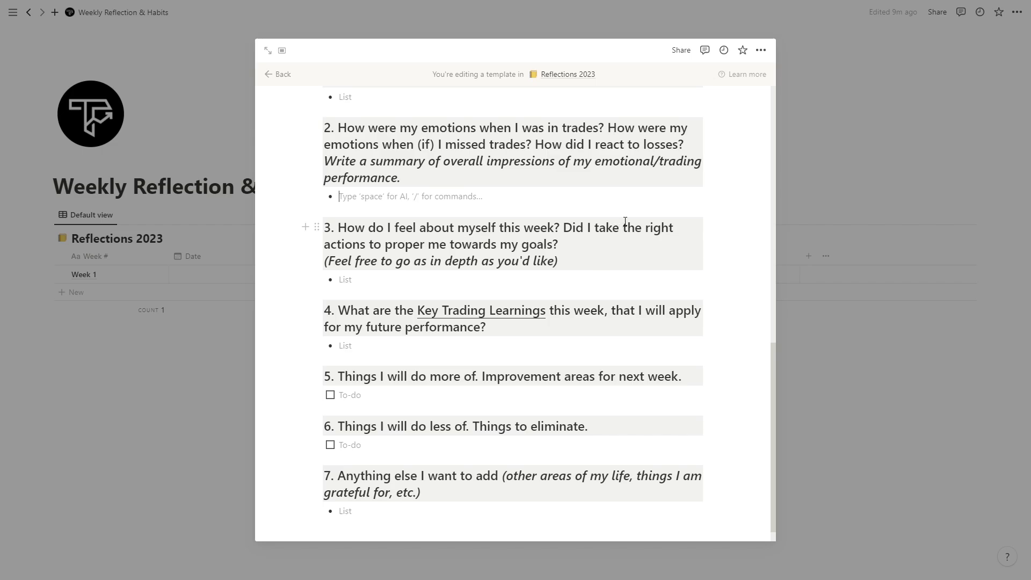
pyautogui.click(441, 283)
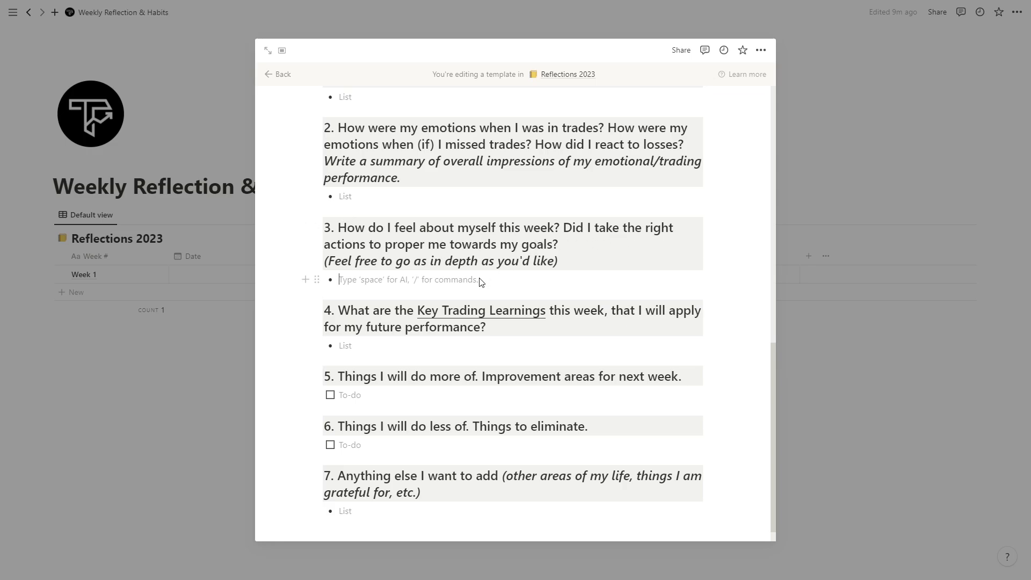
pyautogui.click(354, 445)
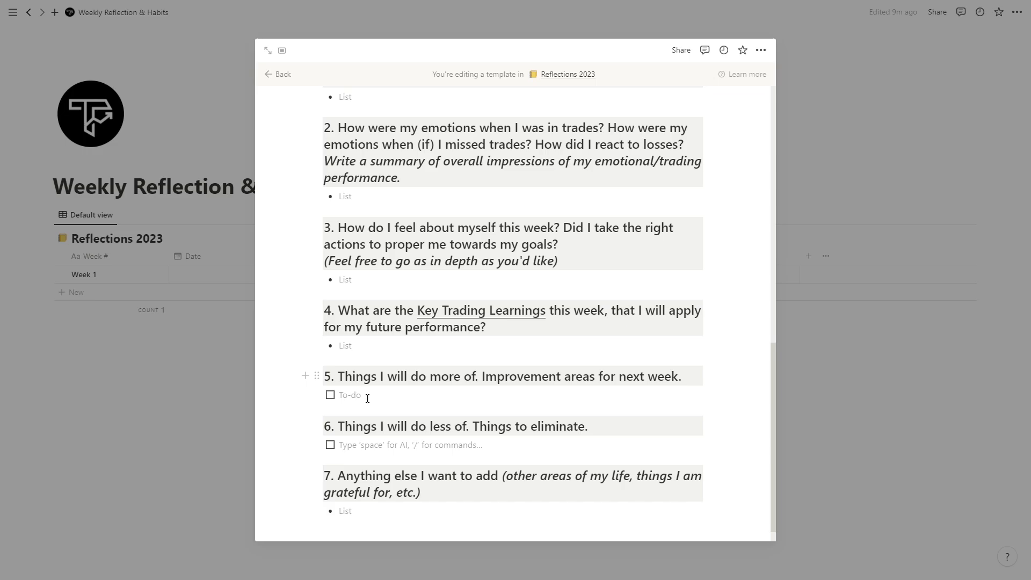
pyautogui.click(445, 345)
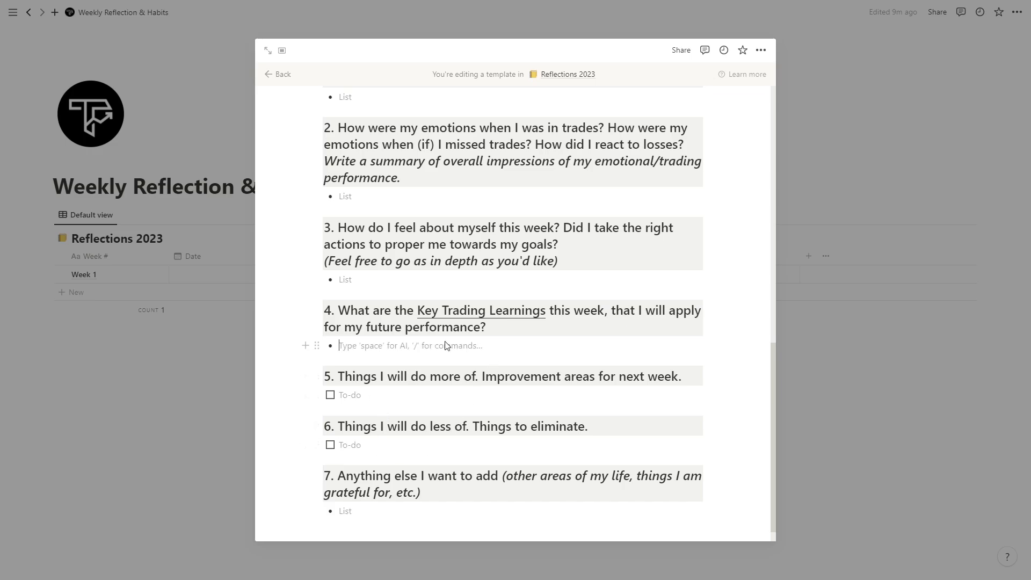
pyautogui.moveTo(338, 310); pyautogui.dragTo(498, 325)
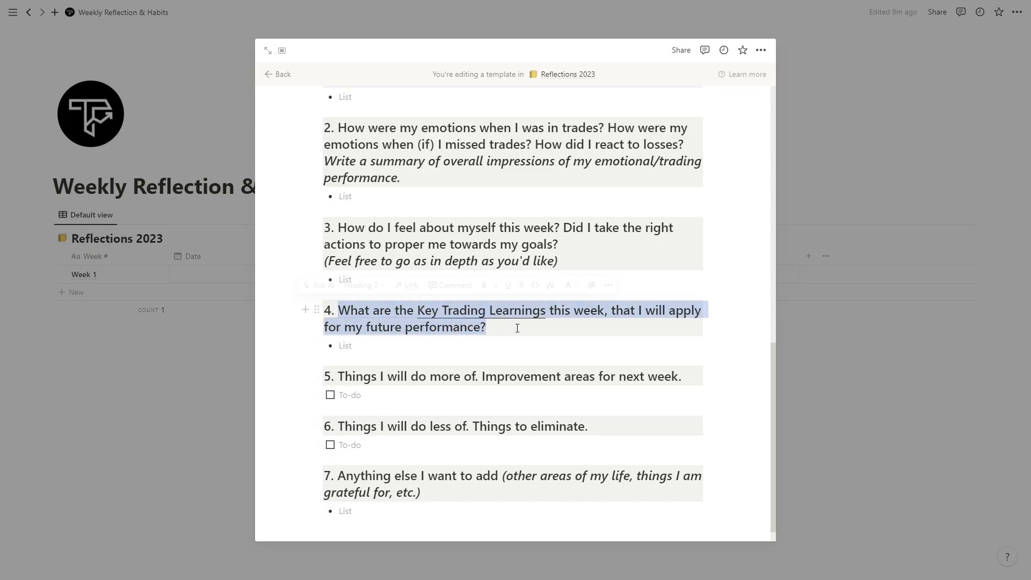
pyautogui.click(515, 325)
pyautogui.moveTo(338, 306); pyautogui.dragTo(520, 329)
# Reopen Monday's notes and add the sample bullets "sdasd", "dasda" and "sdsad" under the question on lessons learned
pyautogui.scroll(10, 520, 329)
pyautogui.scroll(-6, 461, 325)
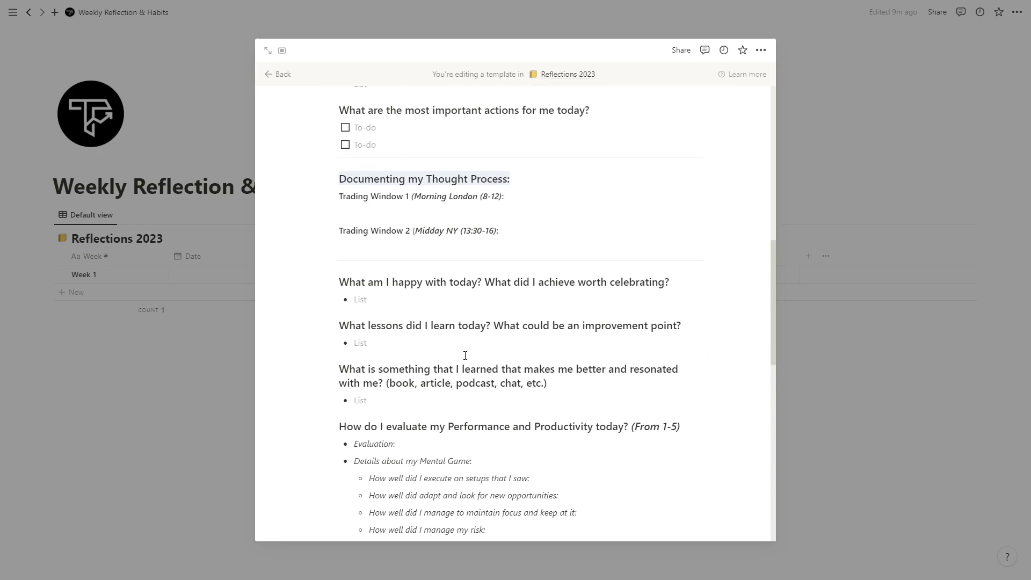
pyautogui.tripleClick(435, 325)
pyautogui.click(396, 340)
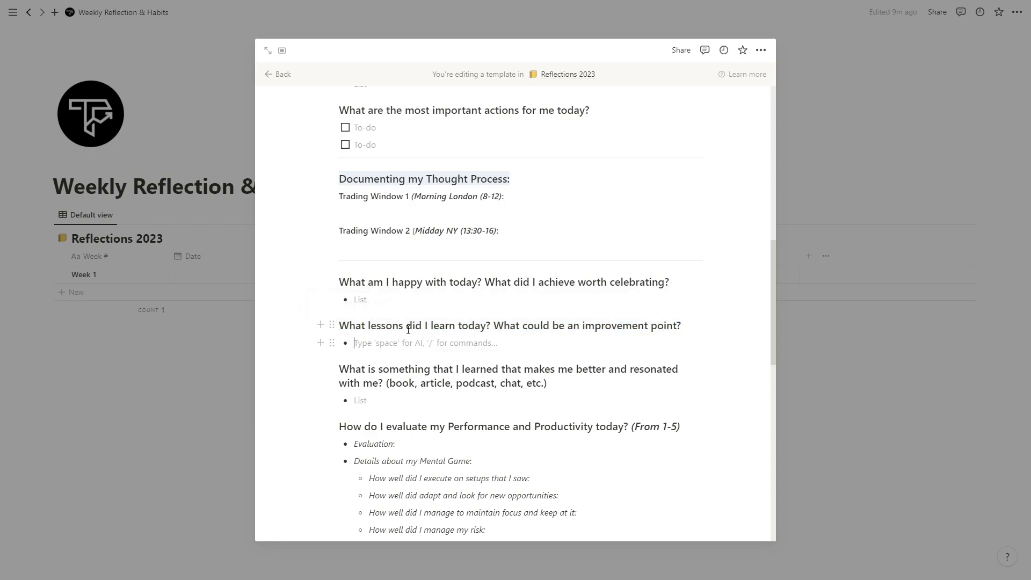
pyautogui.scroll(2, 396, 339)
pyautogui.scroll(-1, 438, 385)
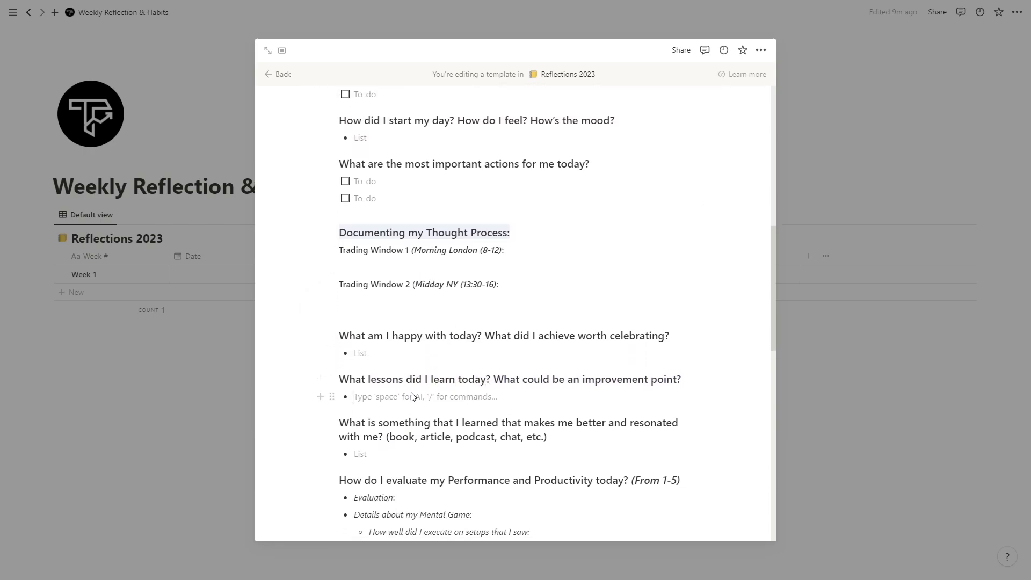
pyautogui.write('sdasd')
pyautogui.press('Return')
pyautogui.write('dasda')
pyautogui.press('Return')
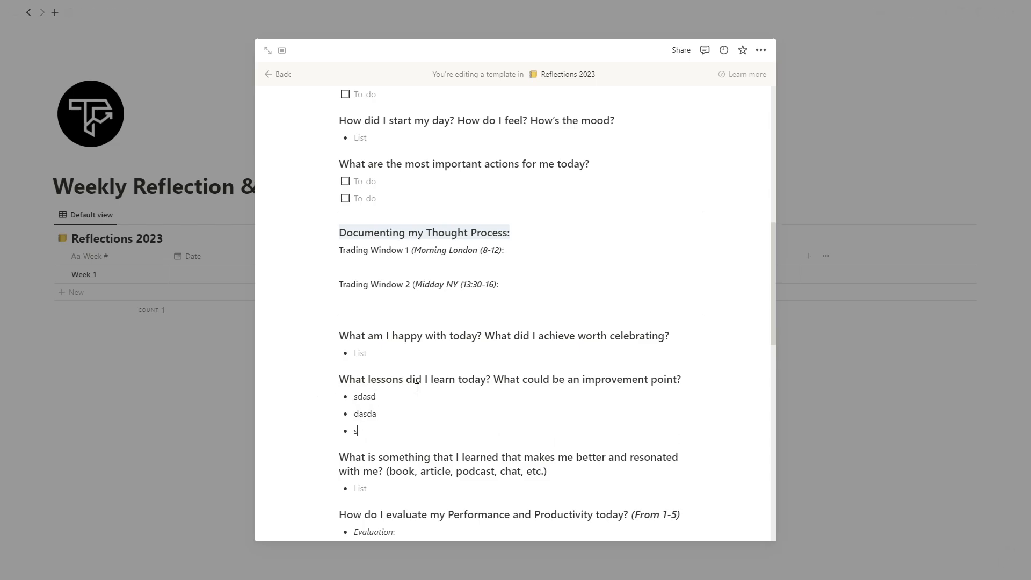
pyautogui.write('sdsad')
pyautogui.press('Return')
# Copy Monday's three sample lesson bullets into weekly question 4 on Key Trading Learnings
pyautogui.moveTo(378, 396); pyautogui.dragTo(391, 425)
pyautogui.scroll(-15, 391, 425)
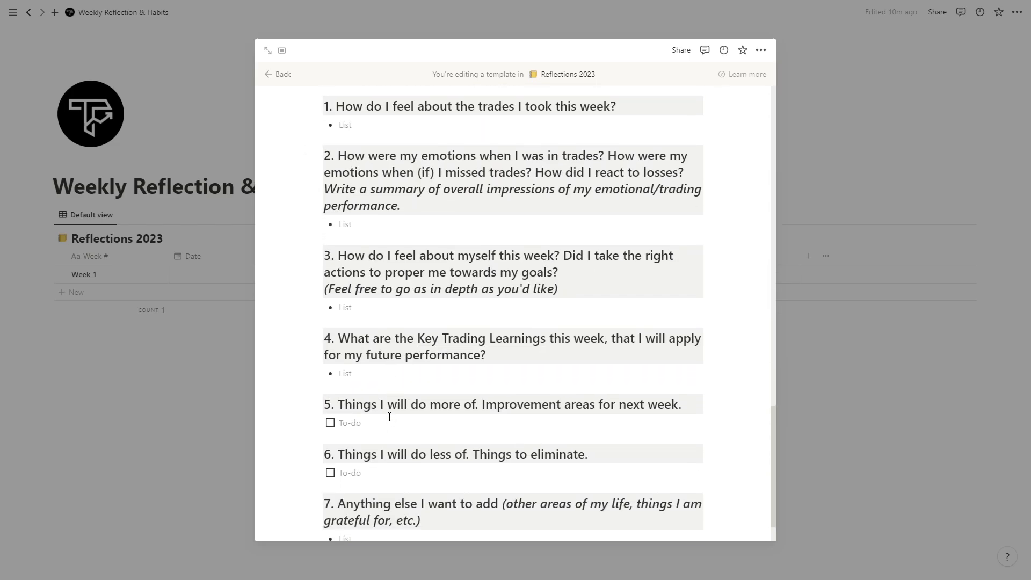
pyautogui.click(378, 326)
pyautogui.write('sdasd dasda sdsad')
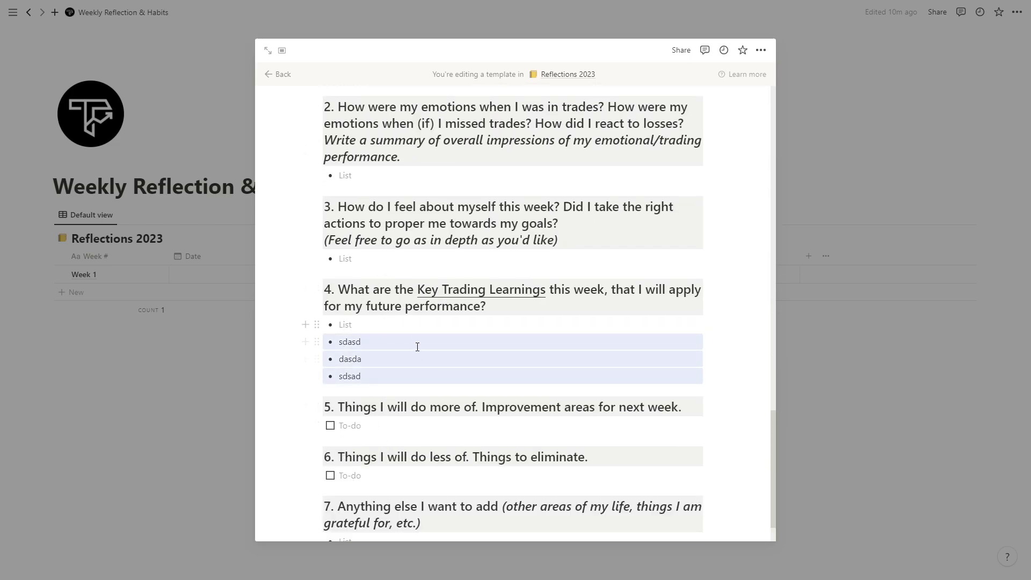
# Delete the sample bullets from weekly question 4 and from Monday's lessons question, leaving one empty bullet under Monday's question
pyautogui.press('BackSpace')
pyautogui.scroll(10, 424, 376)
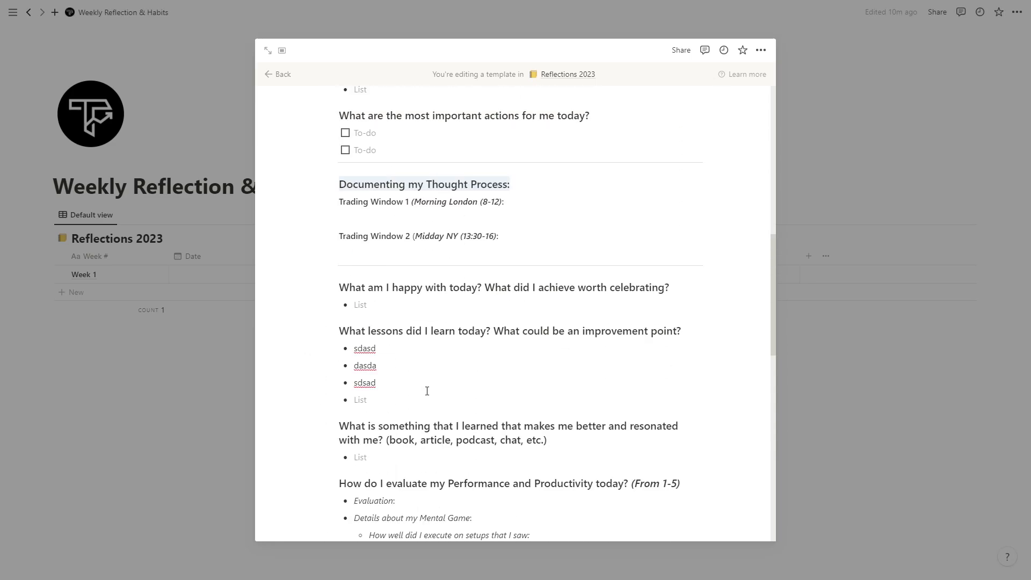
pyautogui.moveTo(405, 384); pyautogui.dragTo(353, 348)
pyautogui.press('BackSpace')
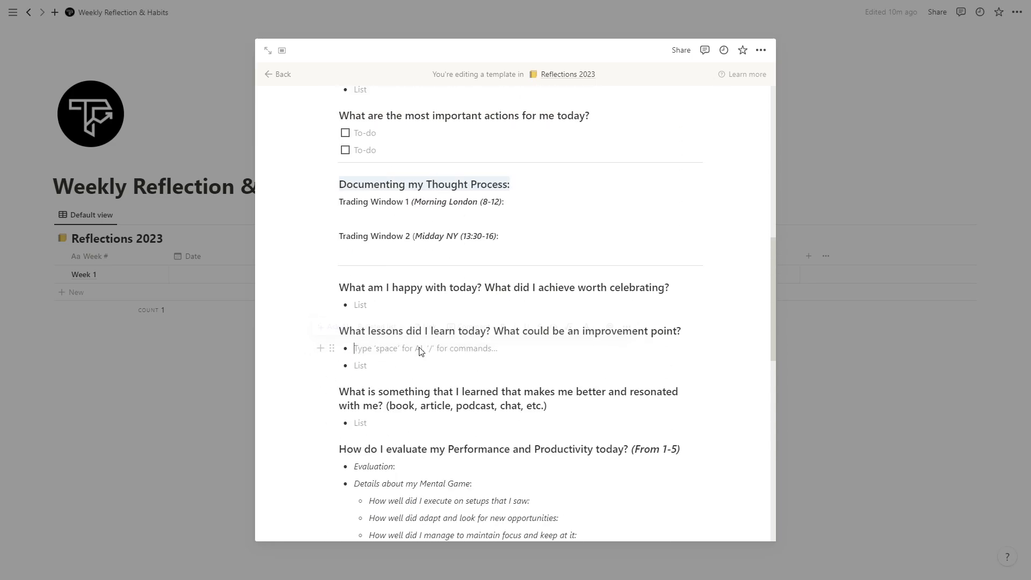
pyautogui.press('BackSpace')
pyautogui.press('BackSpace')
pyautogui.scroll(3, 362, 238)
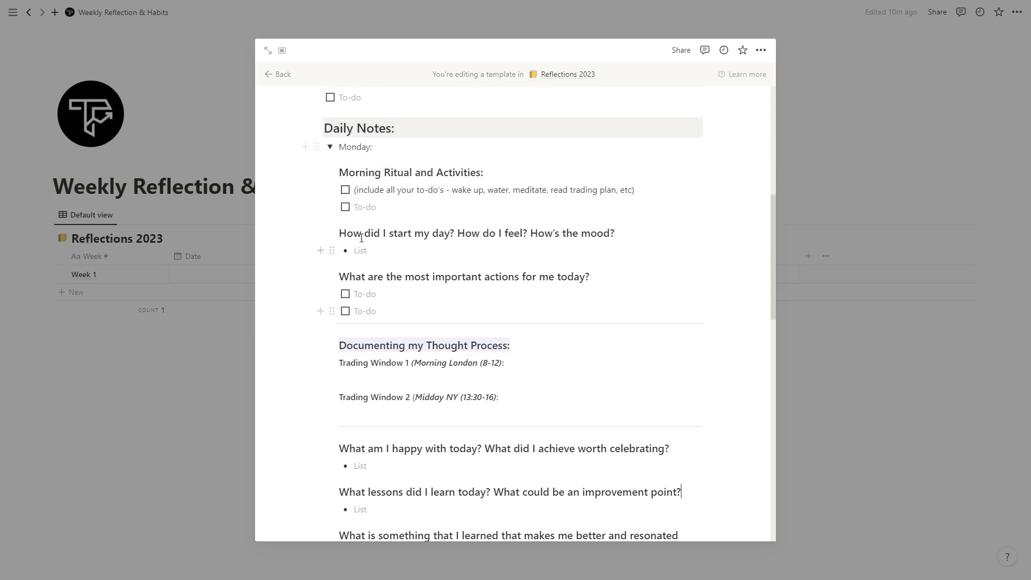
# Collapse Monday's notes and add the sample to-do "Only trade with 15M trend." under weekly question 5
pyautogui.click(330, 147)
pyautogui.scroll(-6, 393, 333)
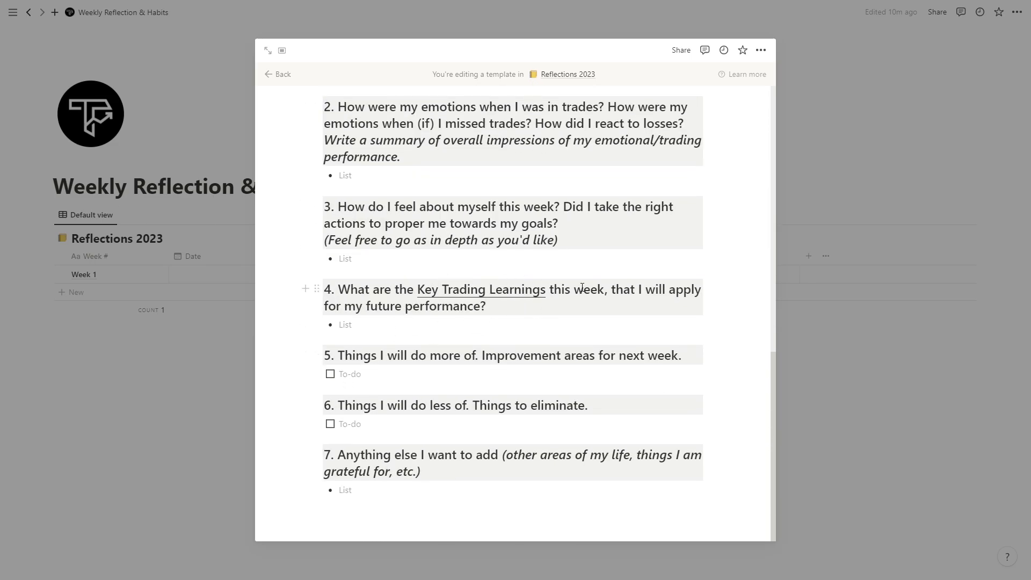
pyautogui.tripleClick(451, 359)
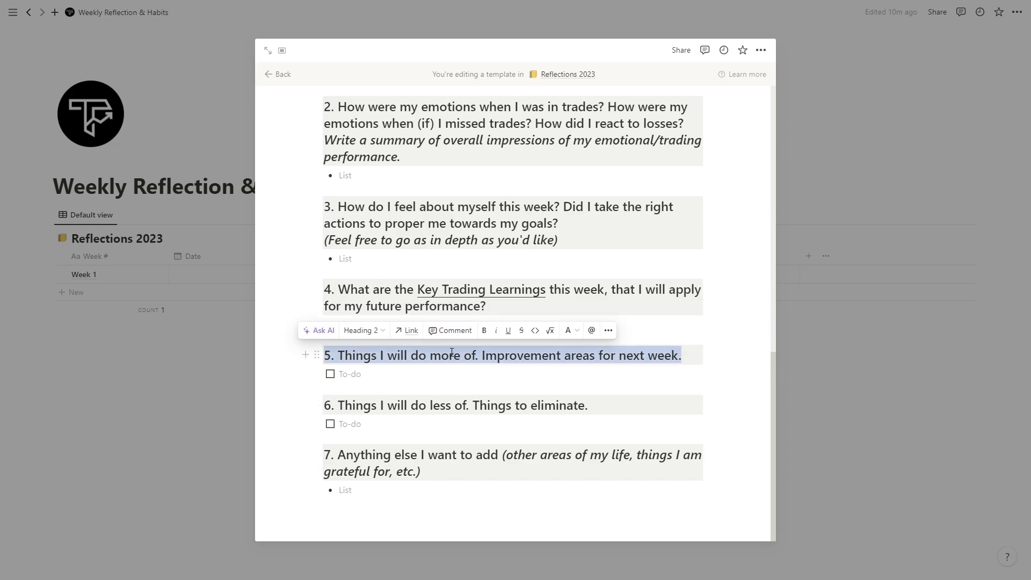
pyautogui.click(407, 376)
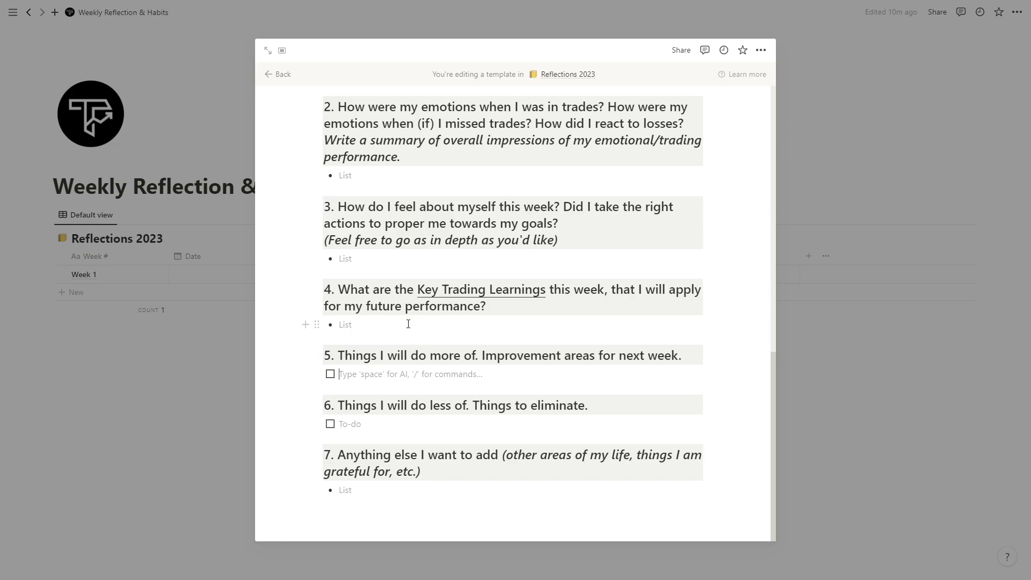
pyautogui.write('Onl')
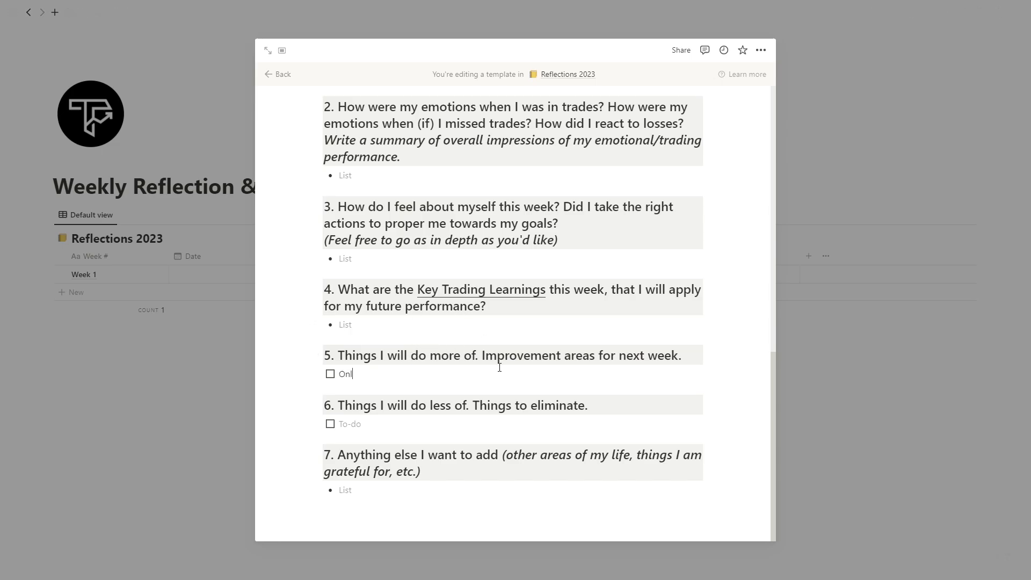
pyautogui.write('y trade with 15M trend.')
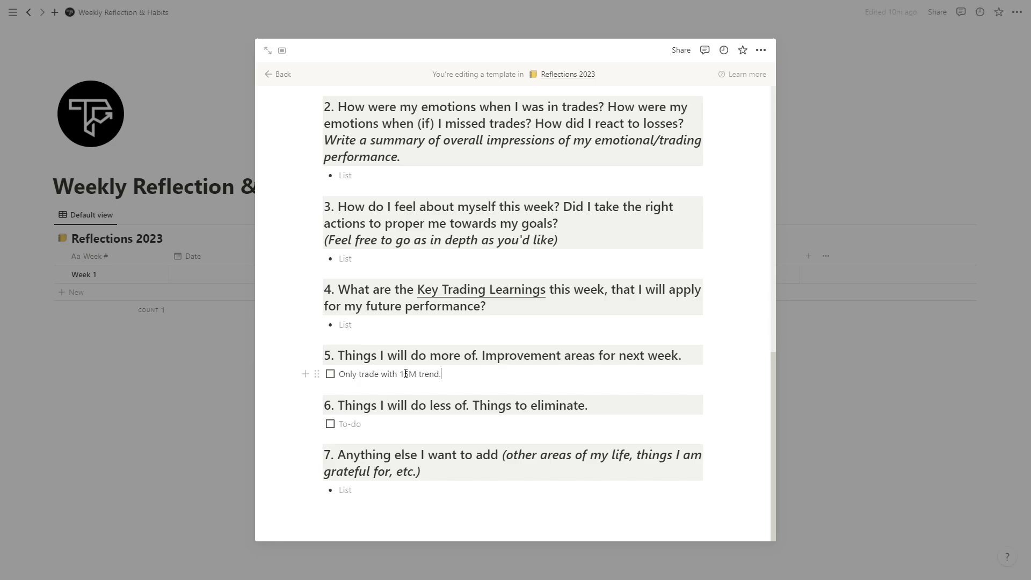
# Delete the sample to-do text under weekly question 5, leaving an empty to-do
pyautogui.moveTo(441, 374); pyautogui.dragTo(346, 374)
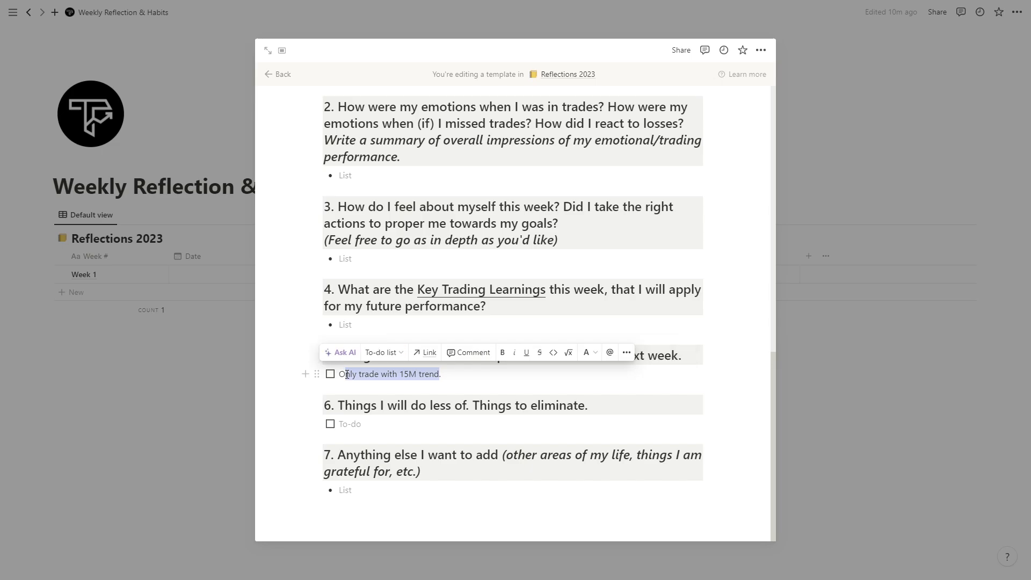
pyautogui.press('BackSpace')
pyautogui.press('BackSpace')
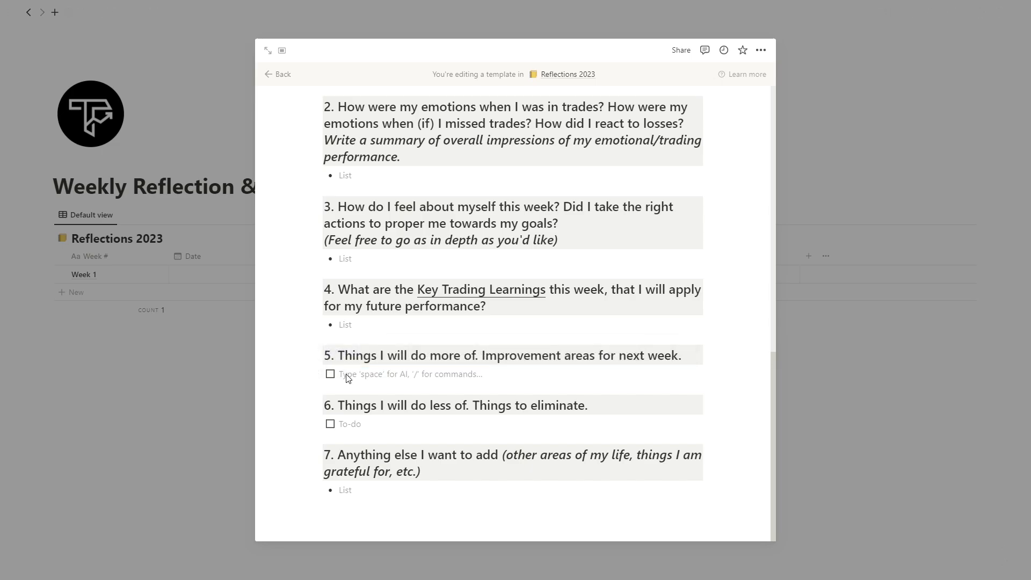
# Examine weekly question 6 on things to do less of and question 7 on anything else to add
pyautogui.click(435, 425)
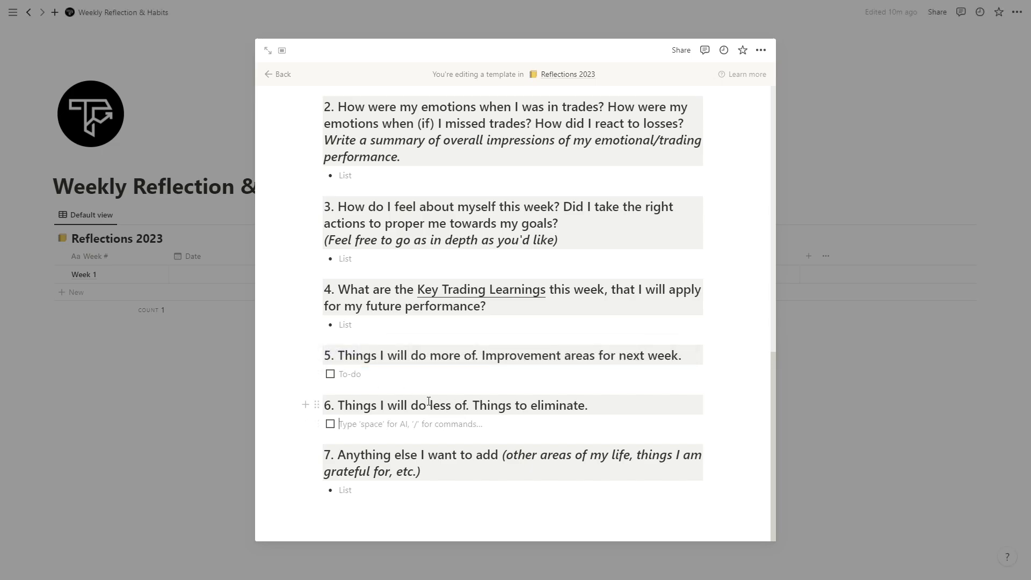
pyautogui.tripleClick(428, 455)
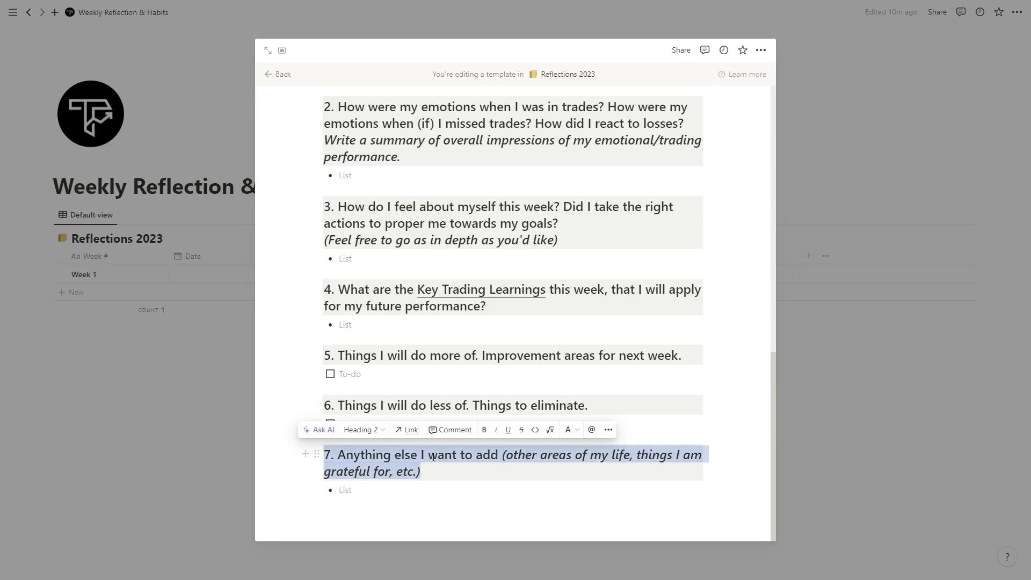
pyautogui.click(456, 469)
pyautogui.click(443, 490)
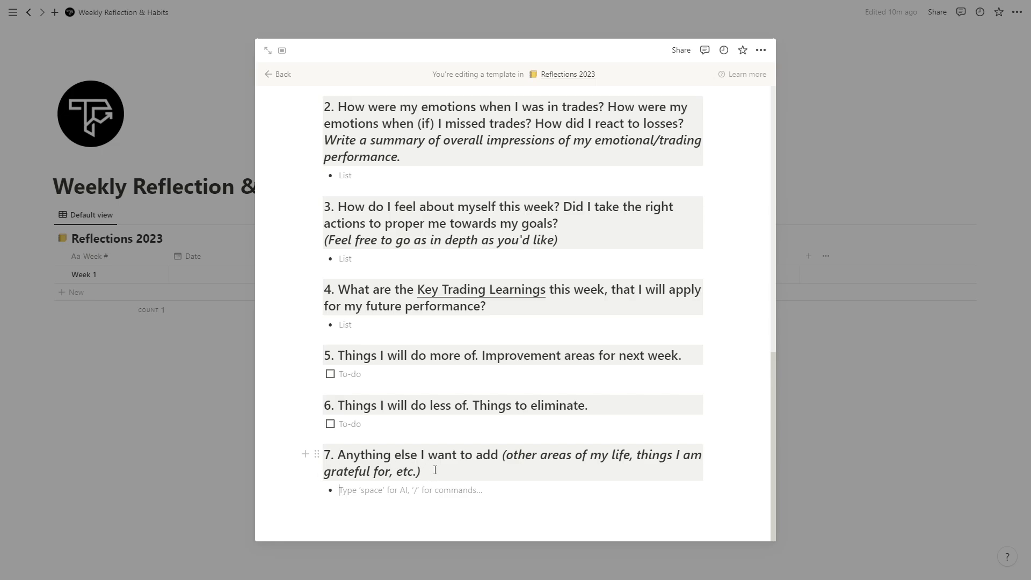
pyautogui.moveTo(435, 470); pyautogui.dragTo(338, 447)
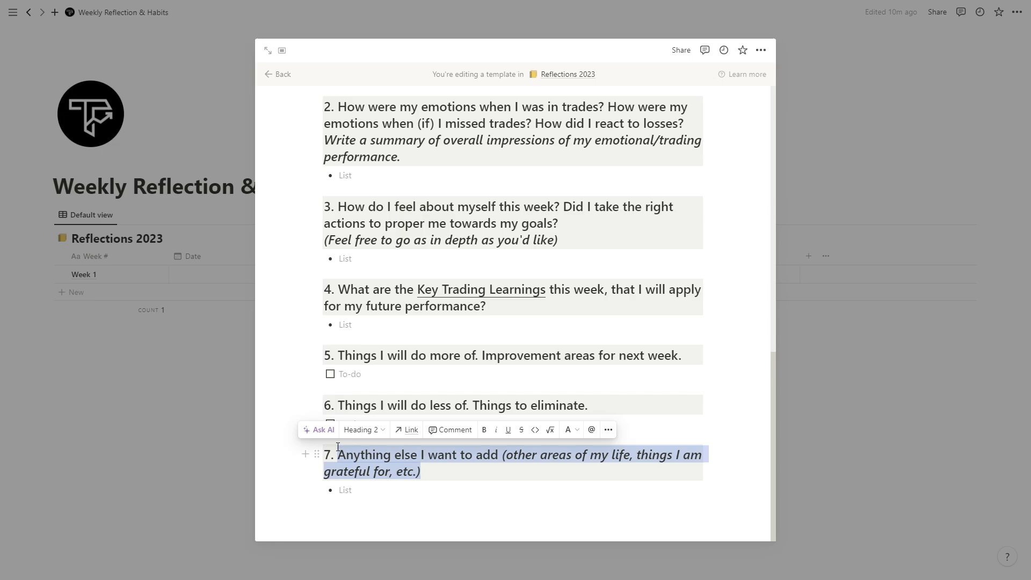
pyautogui.click(408, 498)
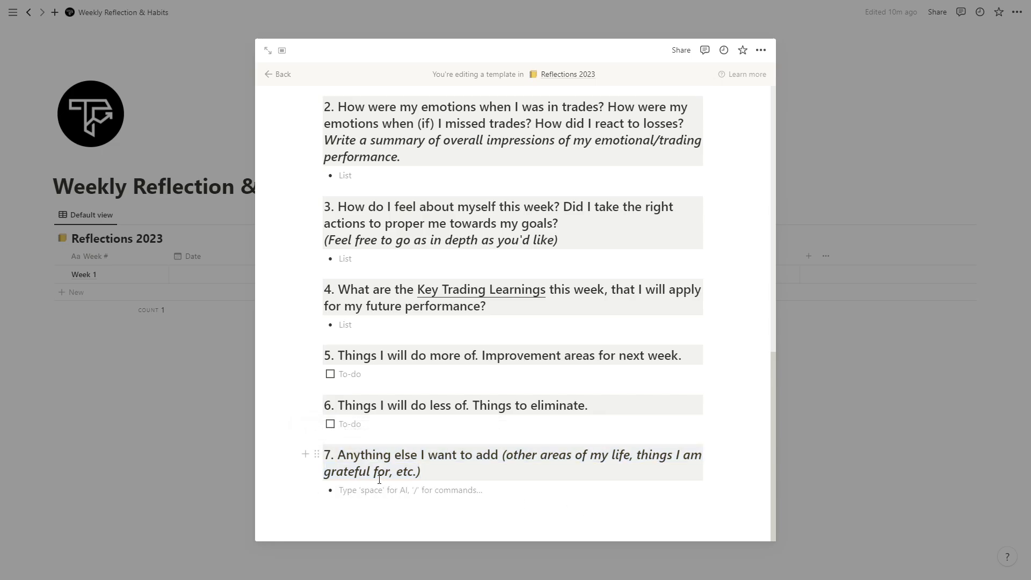
# Close the reflection template and delete the existing Week 1 entry from the Reflections 2023 table
pyautogui.scroll(10, 379, 478)
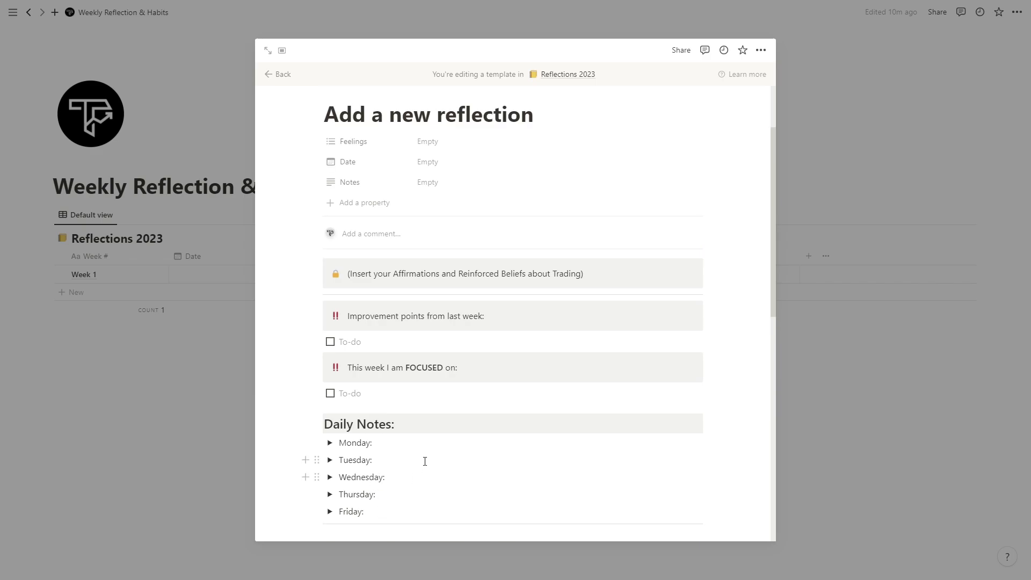
pyautogui.click(171, 338)
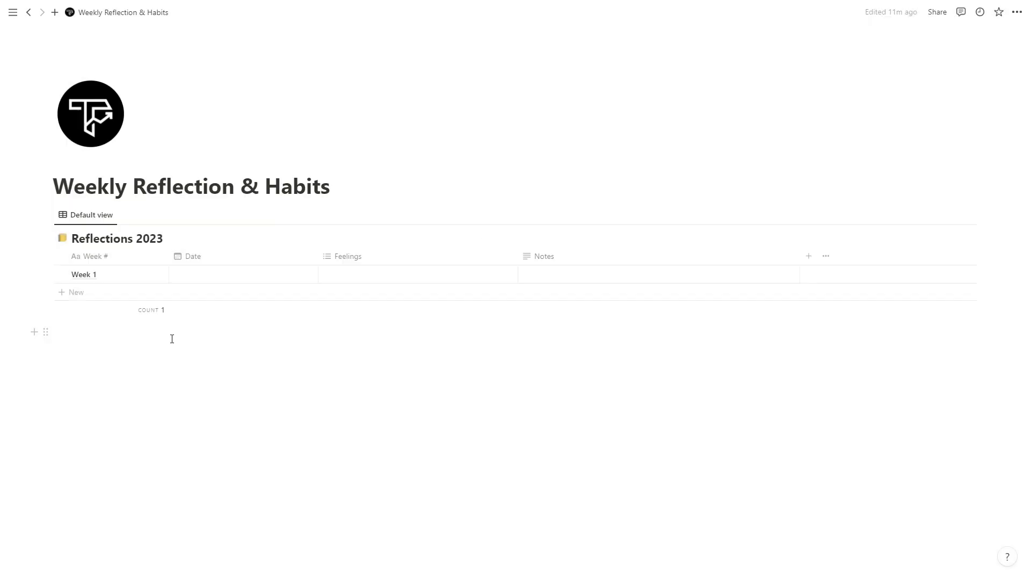
pyautogui.click(48, 274)
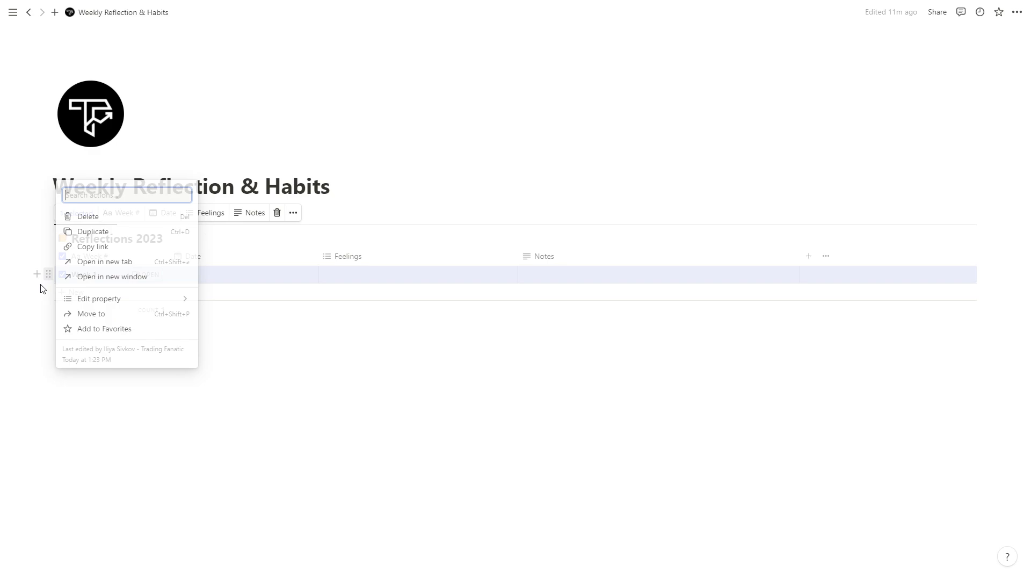
pyautogui.click(105, 217)
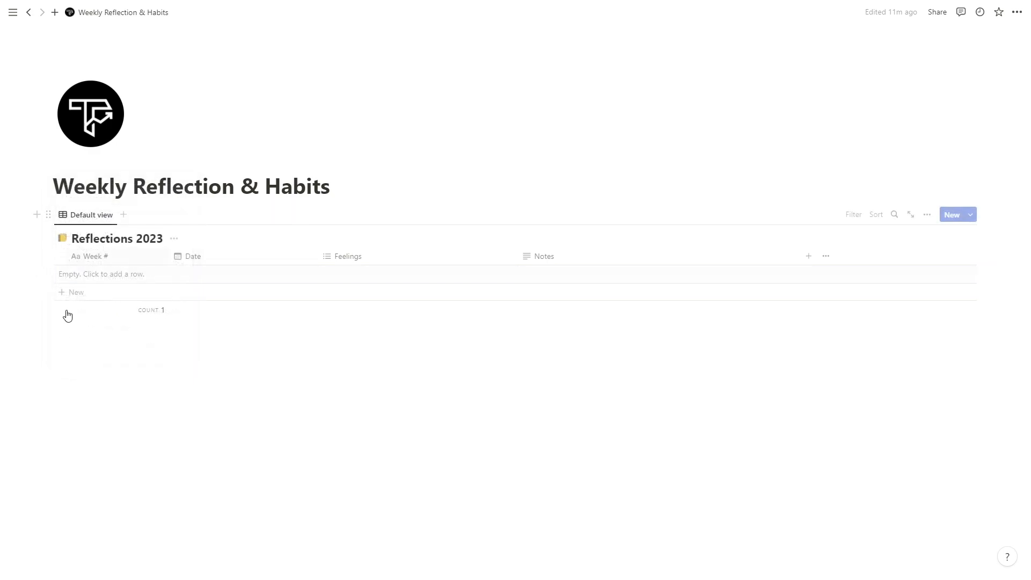
# Add a new entry named Week 1 with the date range February 6, 2023 to February 12, 2023
pyautogui.click(106, 277)
pyautogui.write('We')
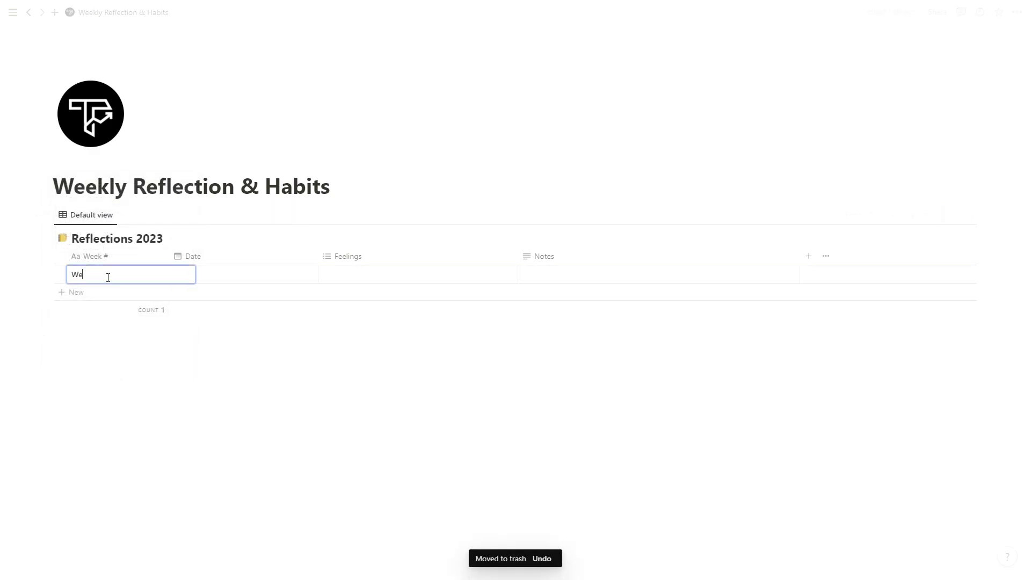
pyautogui.write('ek 1')
pyautogui.press('Return')
pyautogui.click(199, 278)
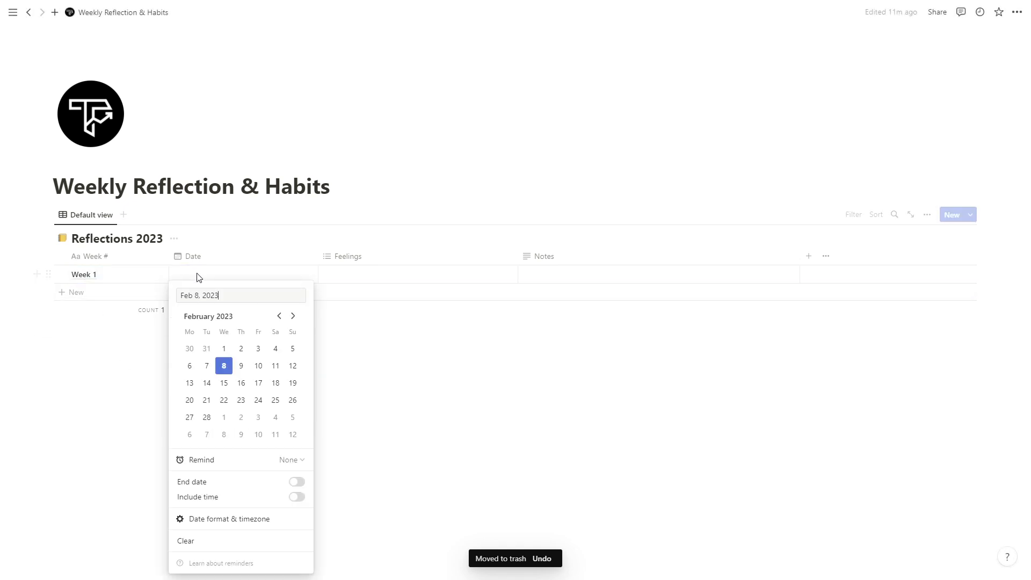
pyautogui.click(189, 366)
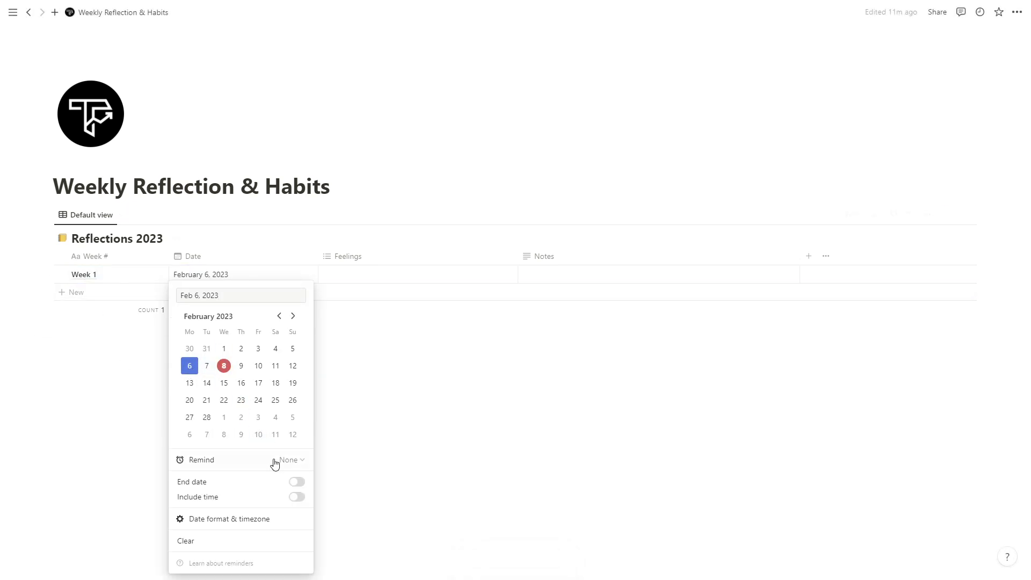
pyautogui.click(297, 482)
pyautogui.click(293, 366)
pyautogui.click(347, 385)
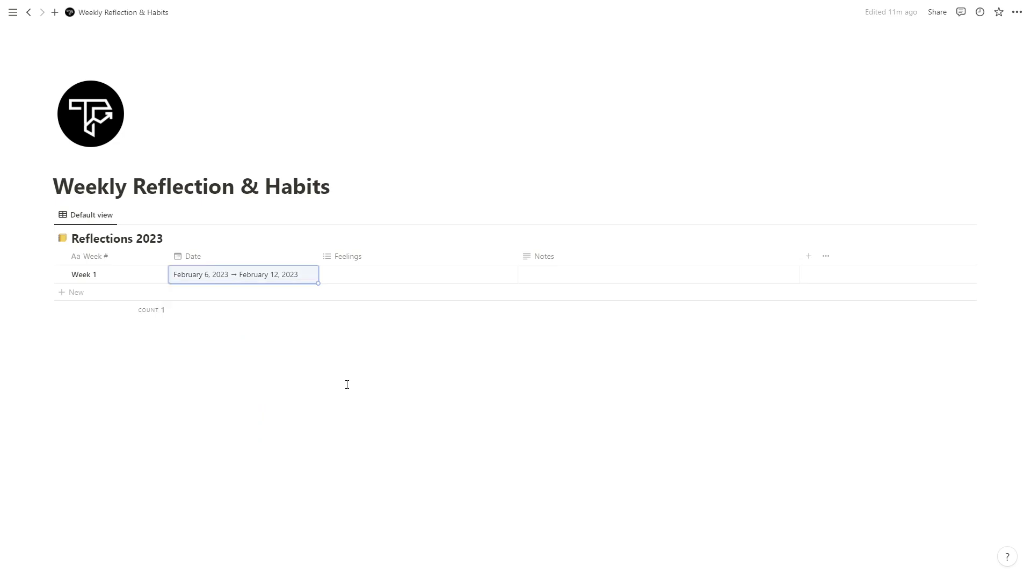
# Examine the Feelings options and the Notes field of the Week 1 entry without filling them in
pyautogui.click(349, 277)
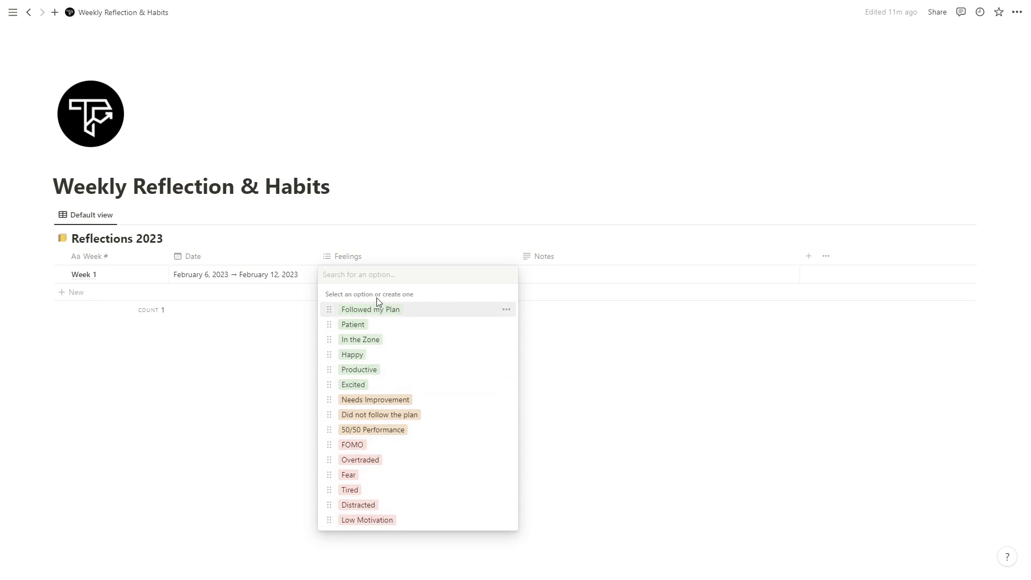
pyautogui.press('Escape')
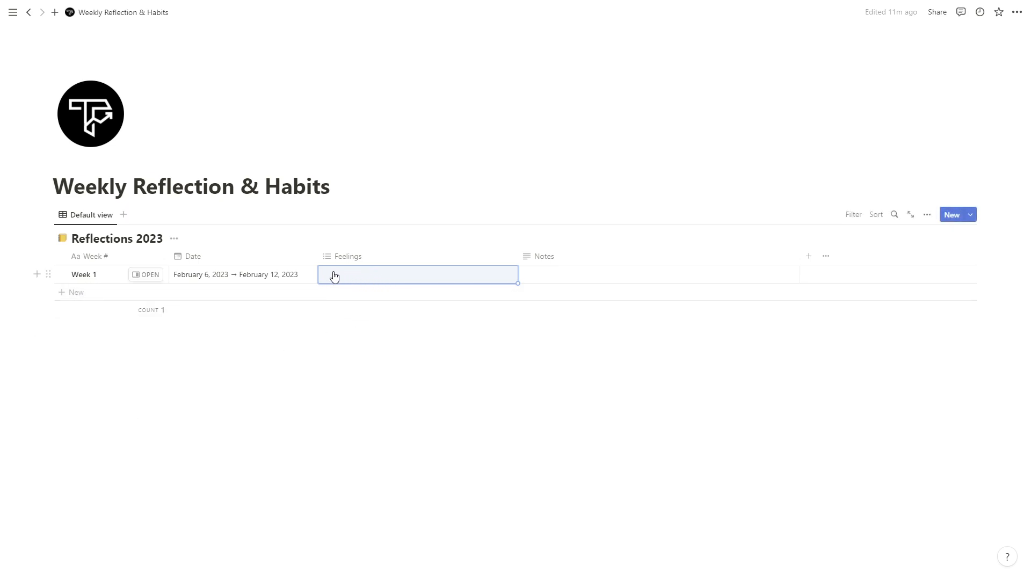
pyautogui.click(571, 272)
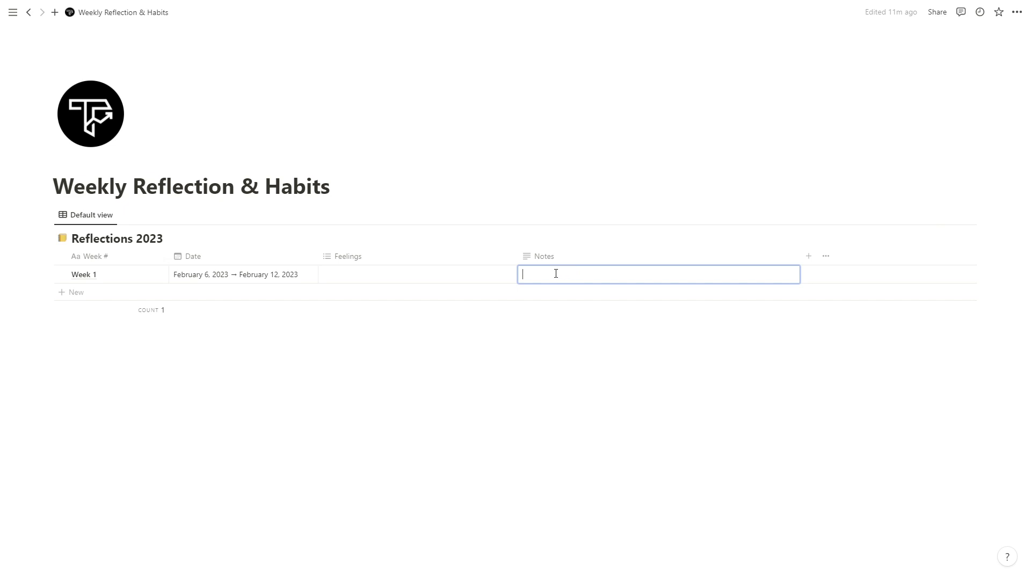
pyautogui.press('Escape')
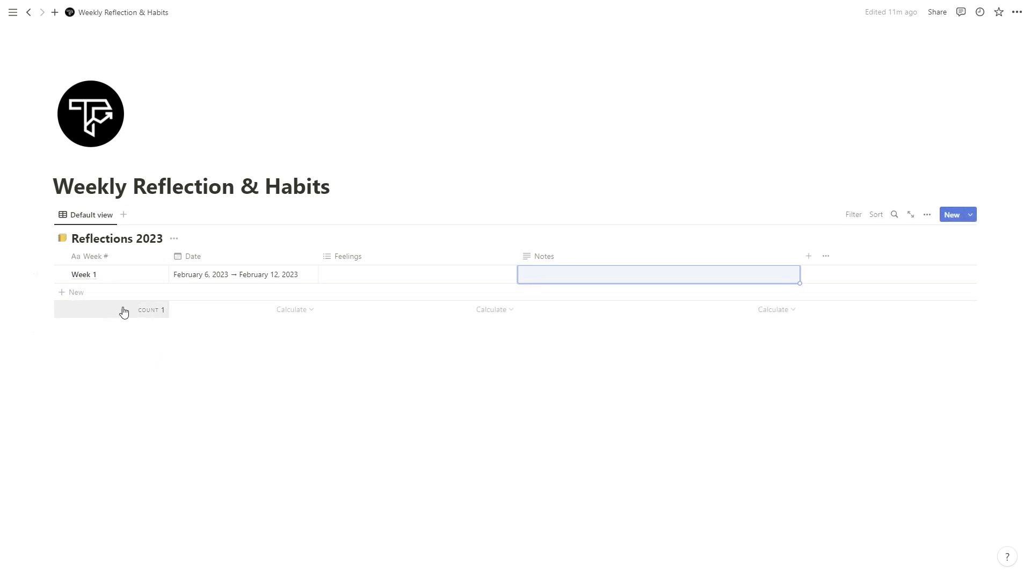
pyautogui.click(115, 339)
# Open the Week 1 page, apply the "Add a new reflection" template and widen the page's side view
pyautogui.click(152, 276)
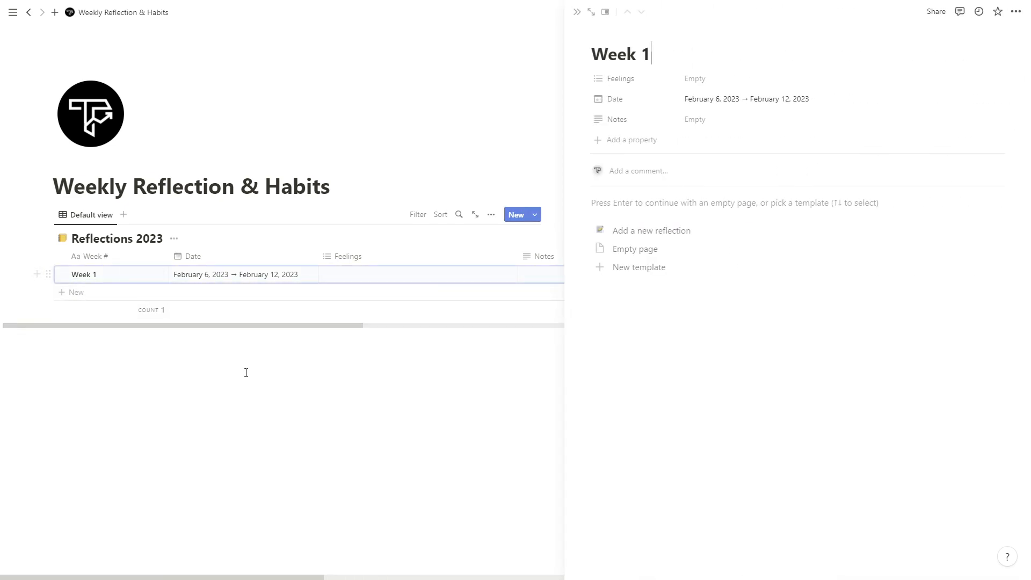
pyautogui.click(636, 231)
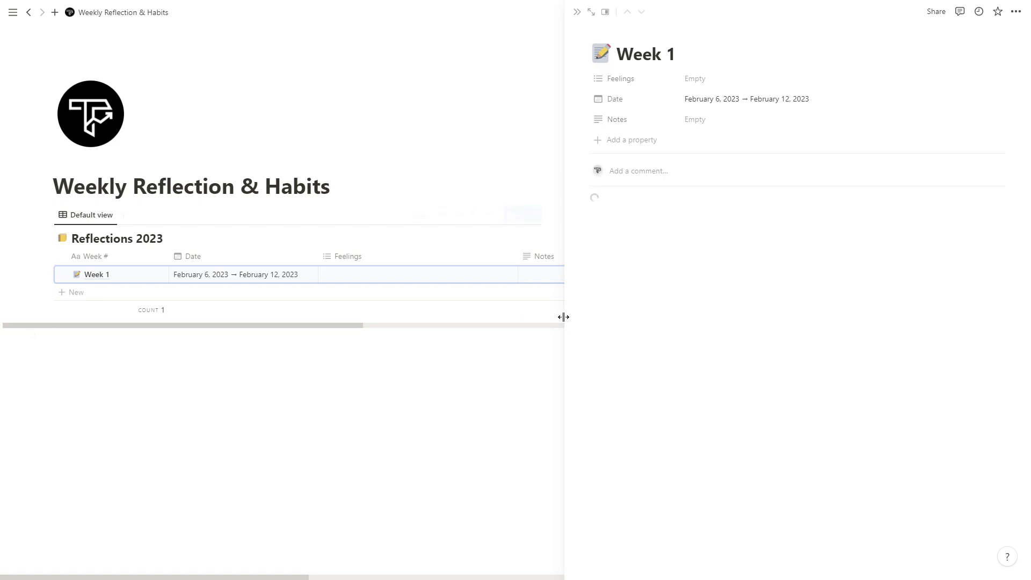
pyautogui.moveTo(562, 318); pyautogui.dragTo(327, 331)
pyautogui.click(327, 331)
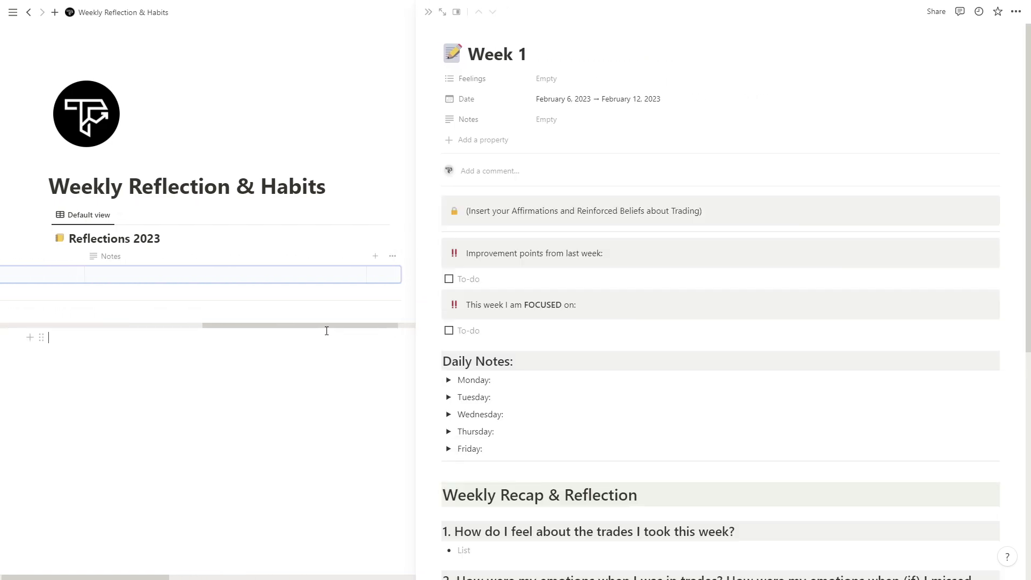
pyautogui.click(150, 275)
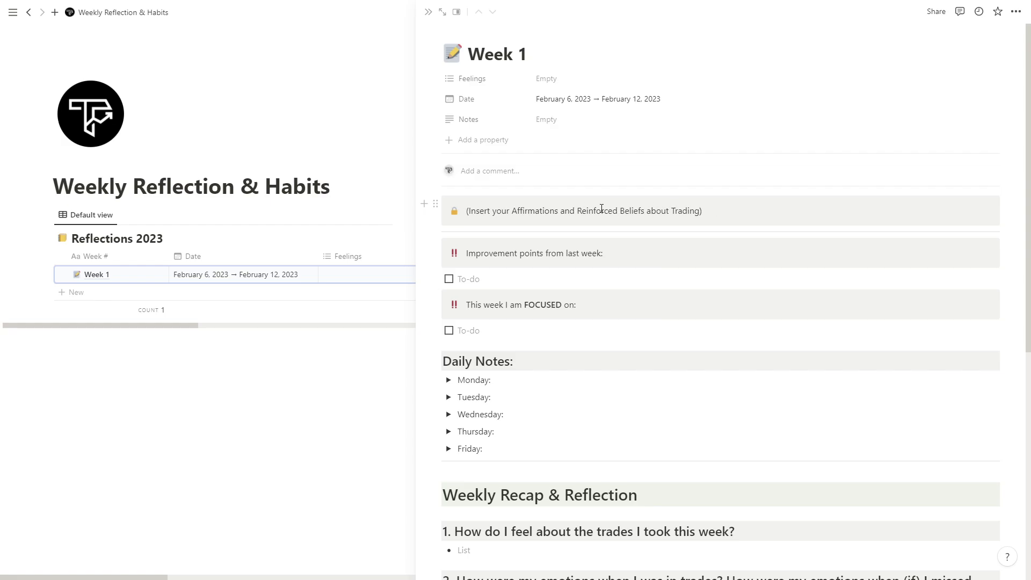
# Examine the Week 1 page, including Monday's daily notes and the weekly recap questions, and close it
pyautogui.scroll(-7, 617, 209)
pyautogui.scroll(6, 632, 366)
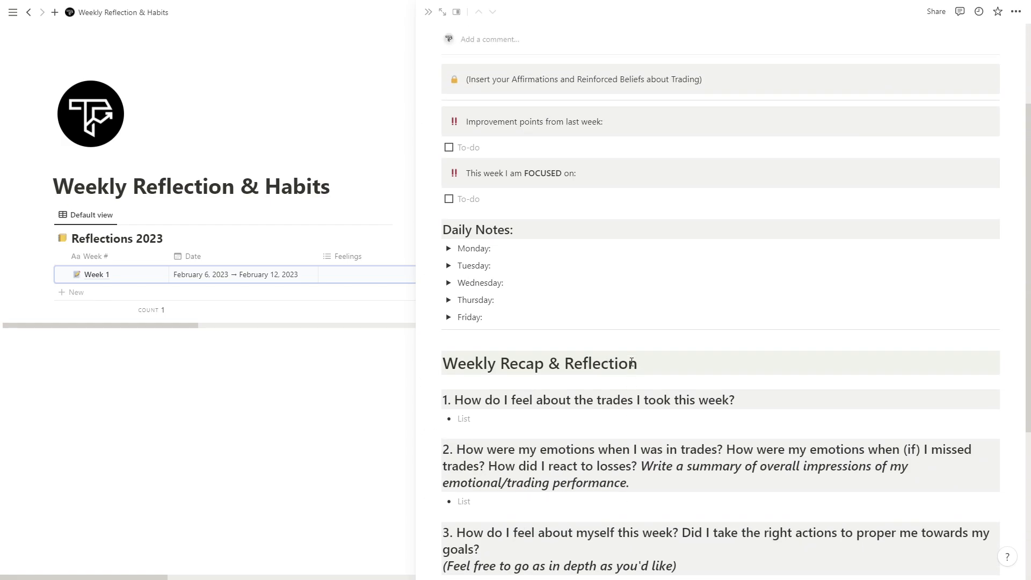
pyautogui.click(448, 312)
pyautogui.scroll(-2, 553, 300)
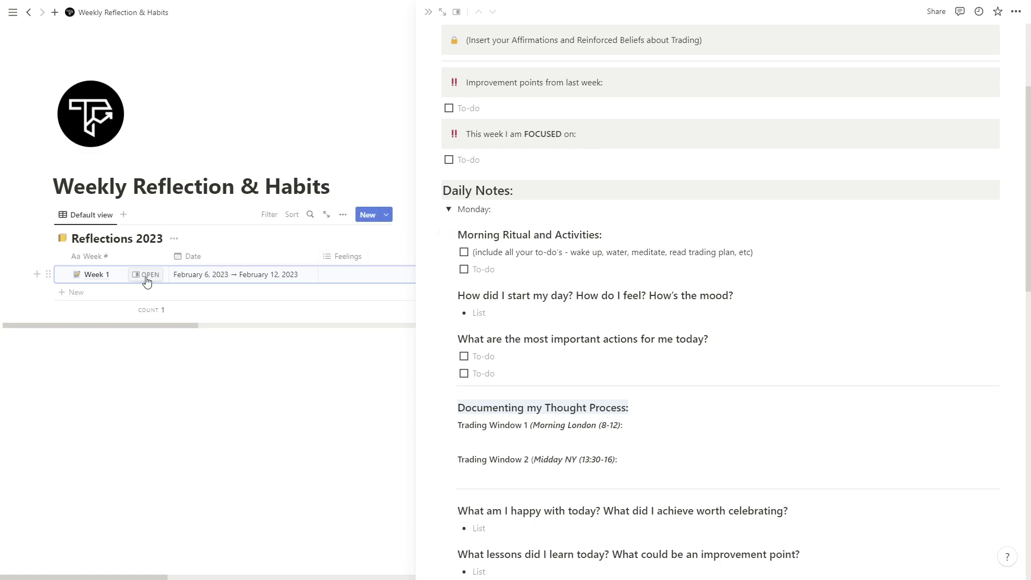
pyautogui.click(448, 209)
pyautogui.scroll(-4, 583, 195)
pyautogui.click(243, 457)
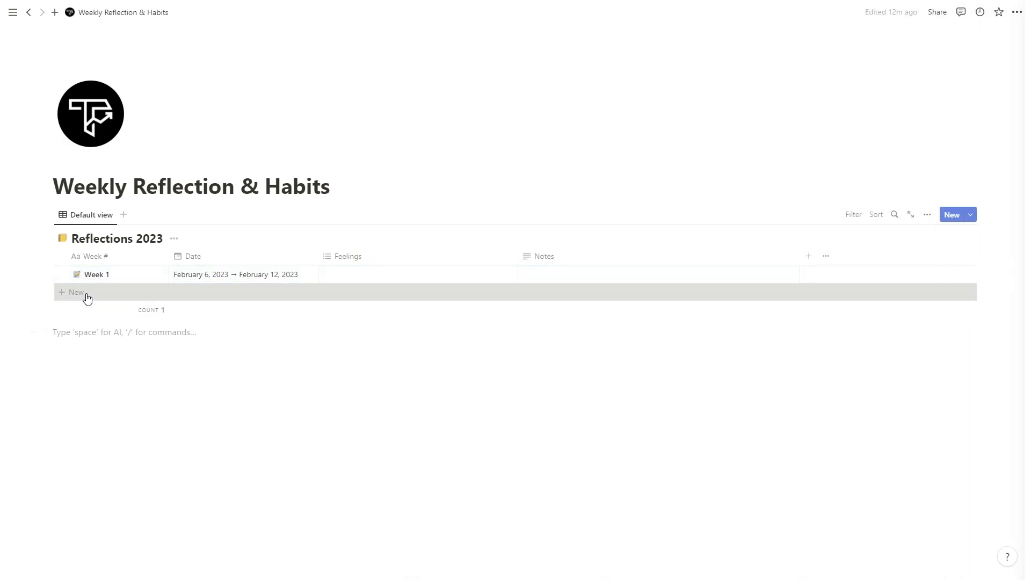
# Add a Week 2 entry dated February 13, 2023 to February 19, 2023 and apply the "Add a new reflection" template to its page
pyautogui.click(76, 292)
pyautogui.write('Week')
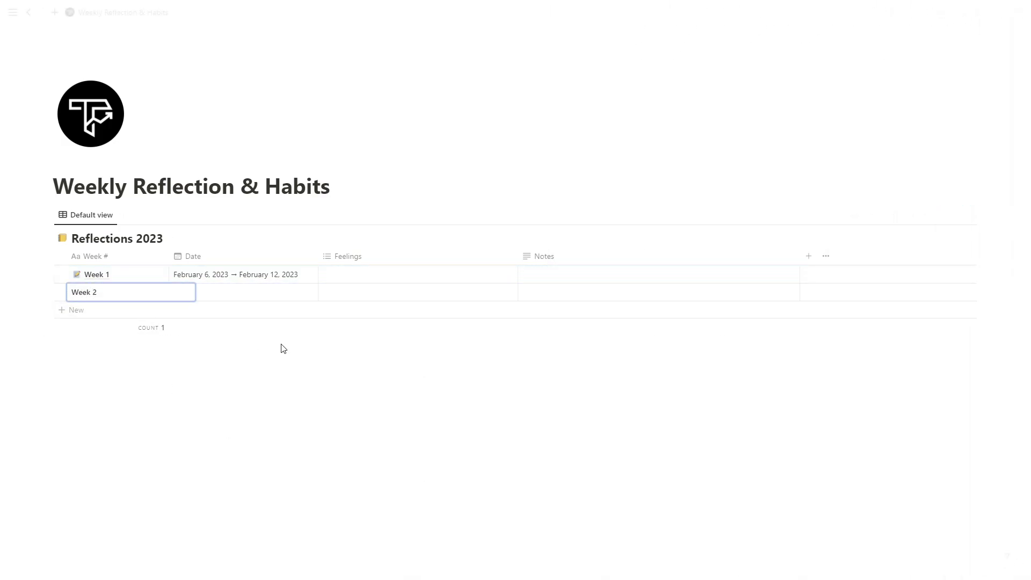
pyautogui.write(' 2')
pyautogui.click(236, 292)
pyautogui.click(190, 111)
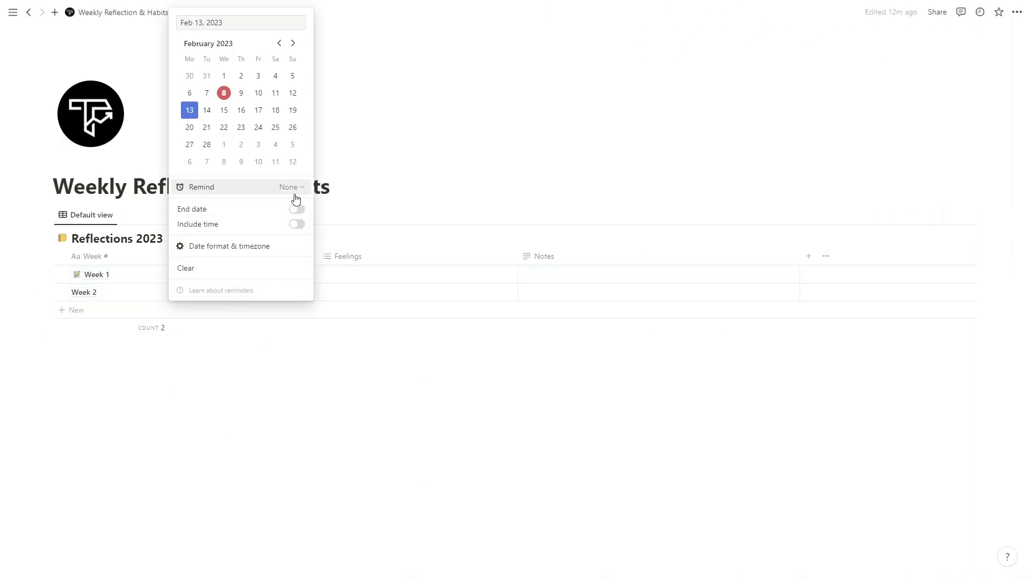
pyautogui.click(297, 209)
pyautogui.click(292, 111)
pyautogui.click(269, 363)
pyautogui.click(151, 292)
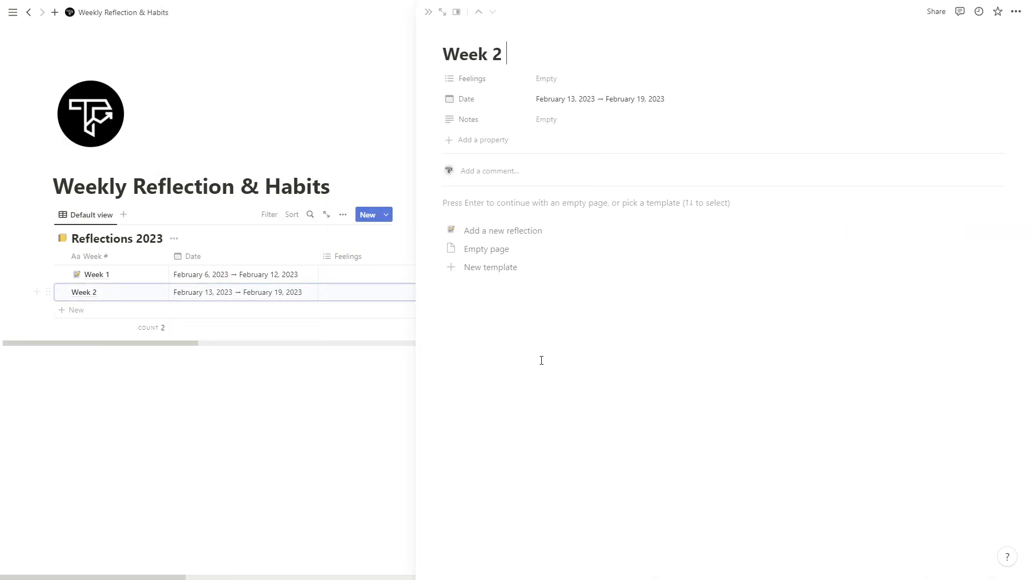
pyautogui.click(508, 231)
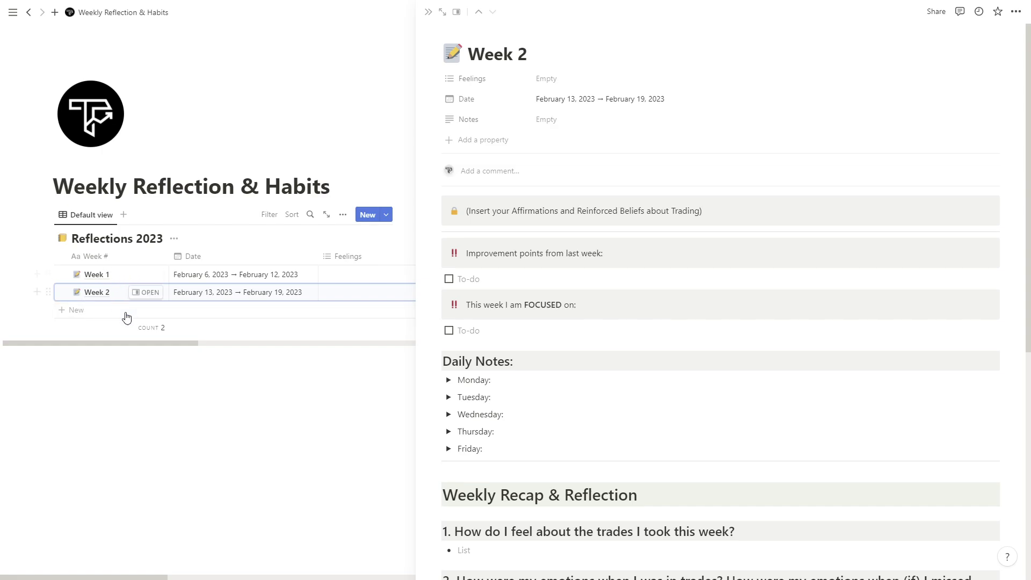
# Close the Week 2 page and delete the Week 2 and Week 1 entries from the Reflections 2023 table
pyautogui.scroll(-7, 499, 391)
pyautogui.scroll(7, 527, 384)
pyautogui.click(322, 483)
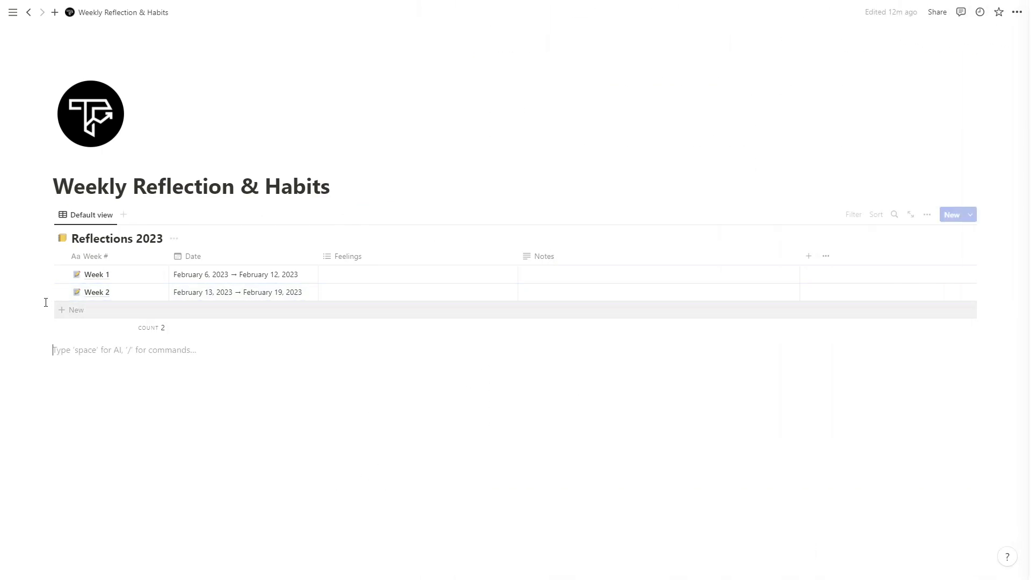
pyautogui.click(49, 292)
pyautogui.click(97, 234)
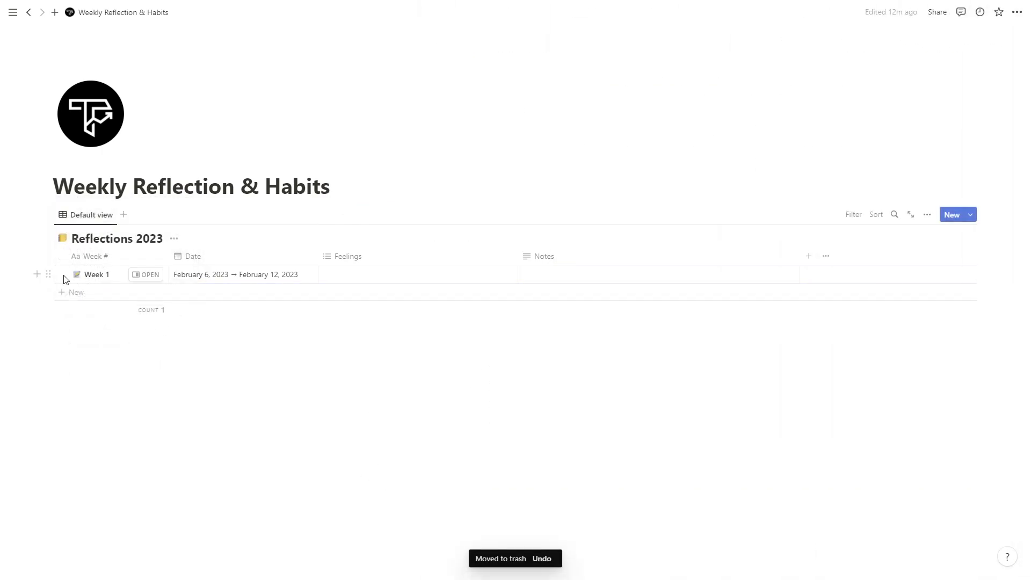
pyautogui.click(47, 274)
pyautogui.click(95, 217)
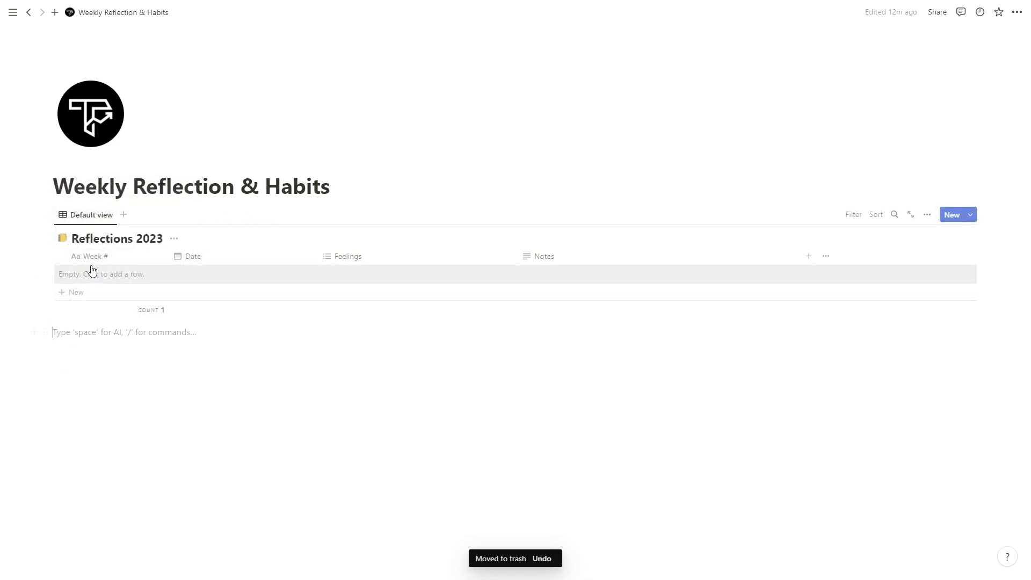
# Add a blank entry to Reflections 2023, open its page and open the "Add a new reflection" template for editing
pyautogui.click(67, 274)
pyautogui.press('Escape')
pyautogui.click(150, 275)
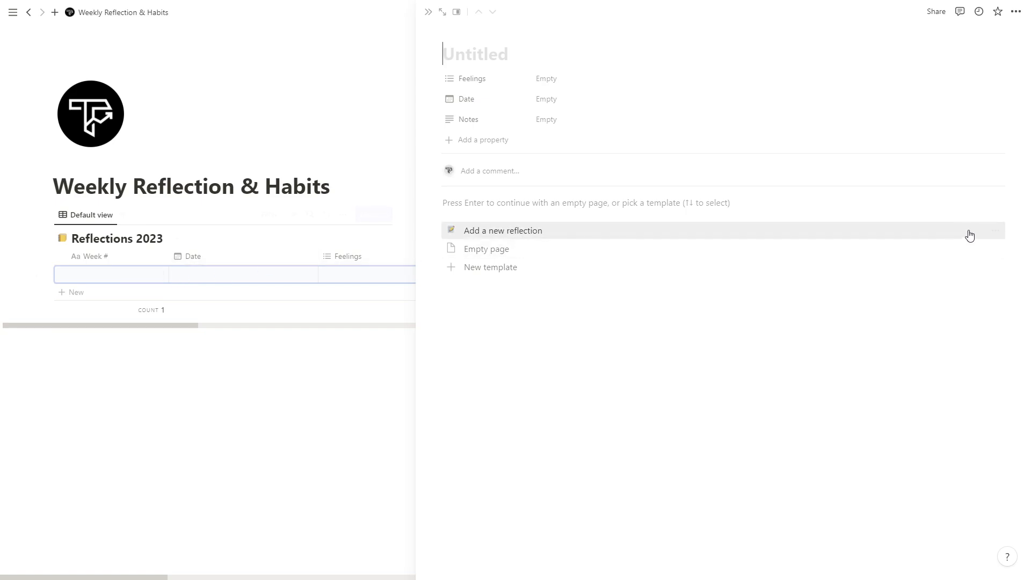
pyautogui.click(995, 230)
pyautogui.click(927, 233)
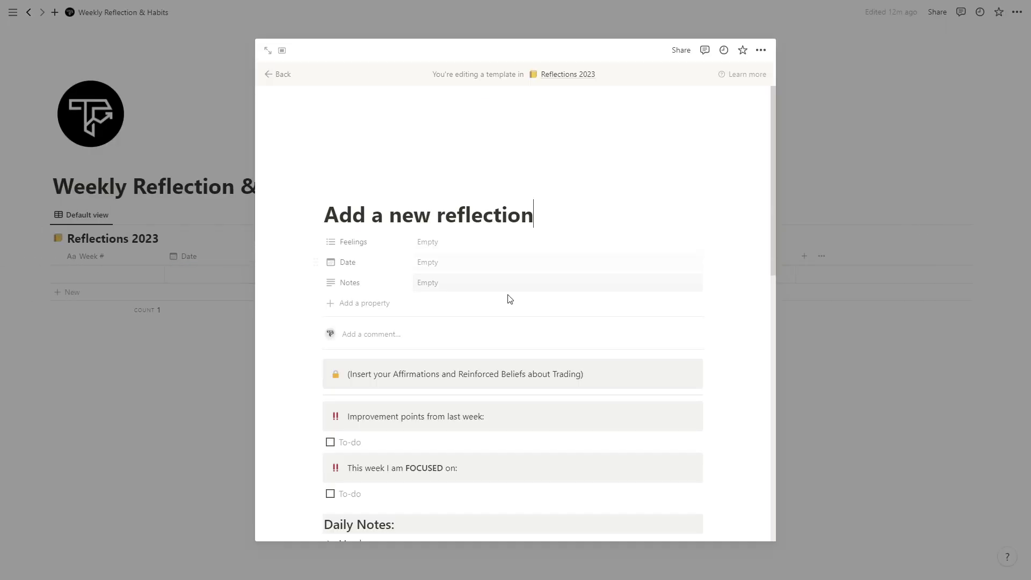
# Examine the template's properties, focus points, daily notes and weekly recap questions without editing them, and close it
pyautogui.scroll(-3, 508, 301)
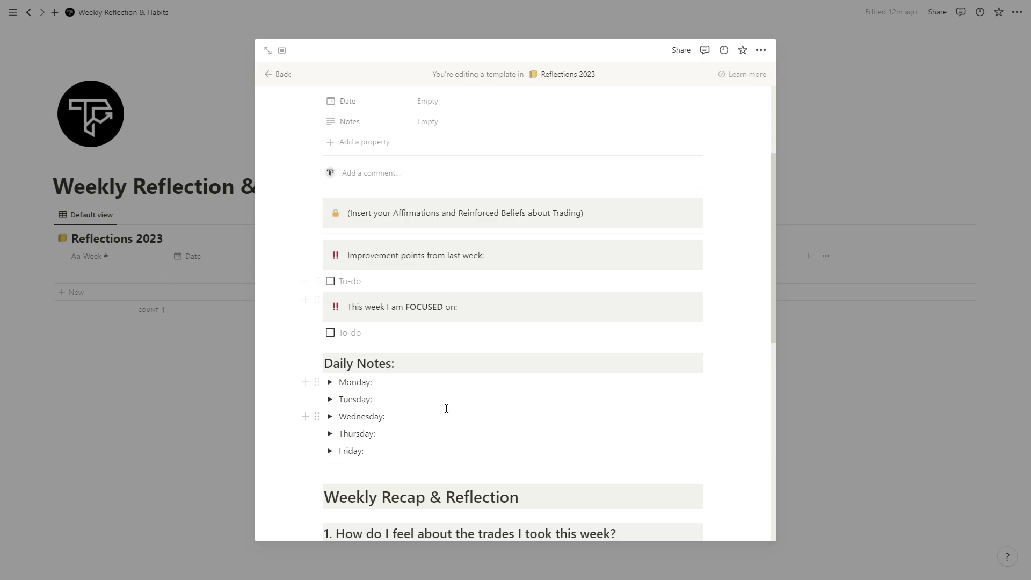
pyautogui.scroll(-4, 447, 408)
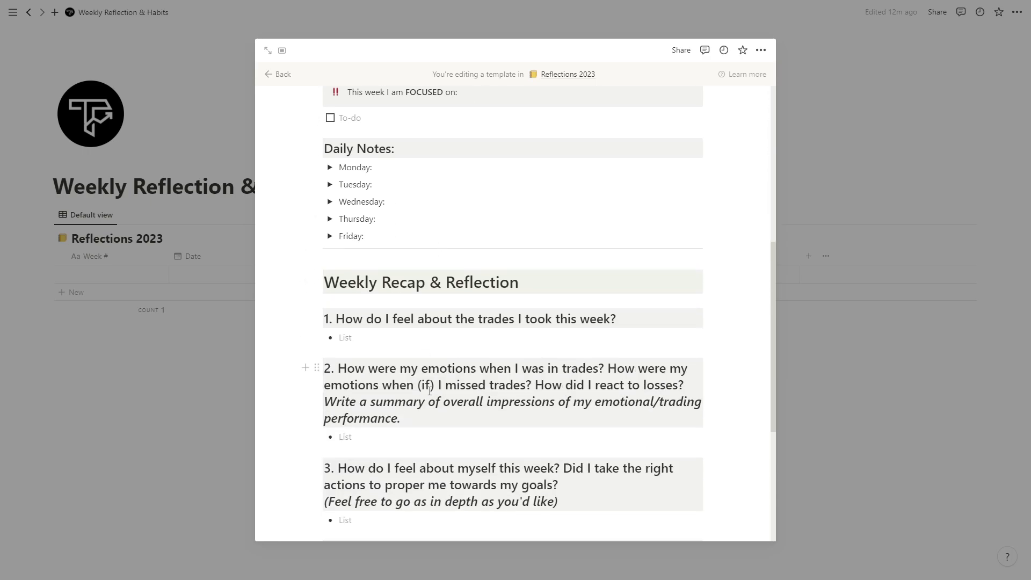
pyautogui.scroll(7, 430, 391)
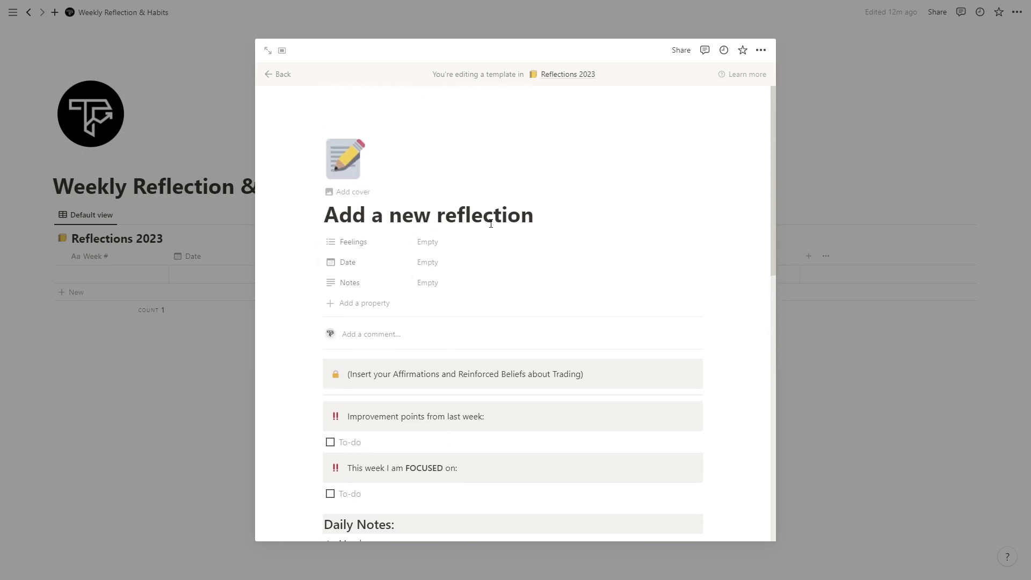
pyautogui.press('Escape')
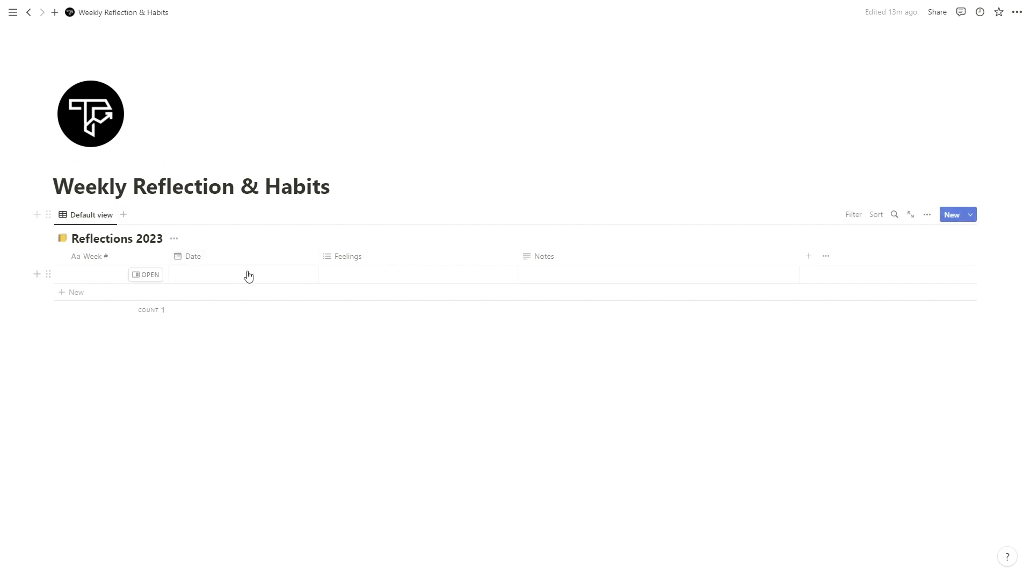
# Show the workspace's page list and open the Trading Station page
pyautogui.click(12, 12)
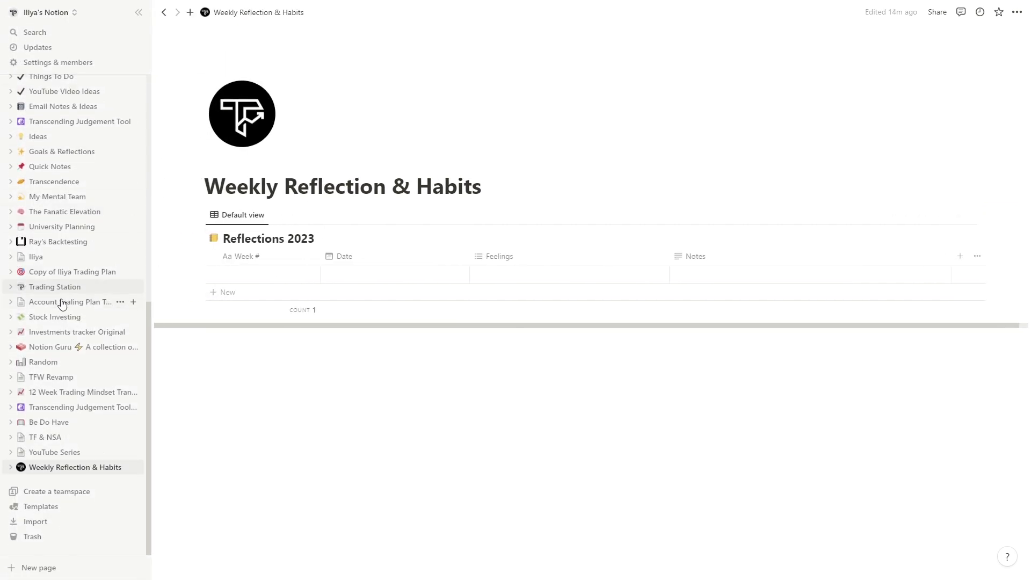
pyautogui.scroll(4, 70, 298)
pyautogui.scroll(5, 80, 297)
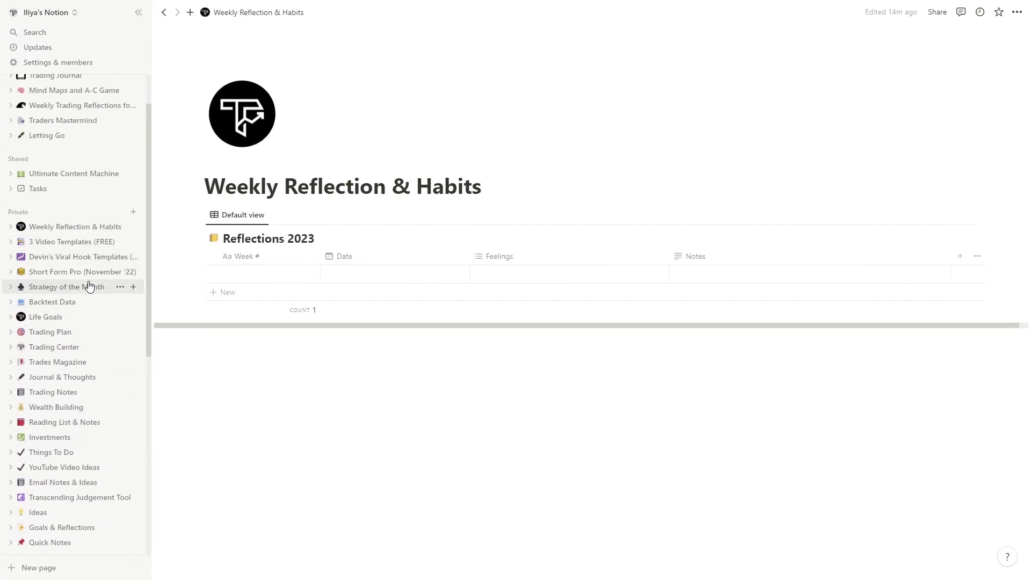
pyautogui.scroll(-3, 87, 285)
pyautogui.scroll(-1, 96, 282)
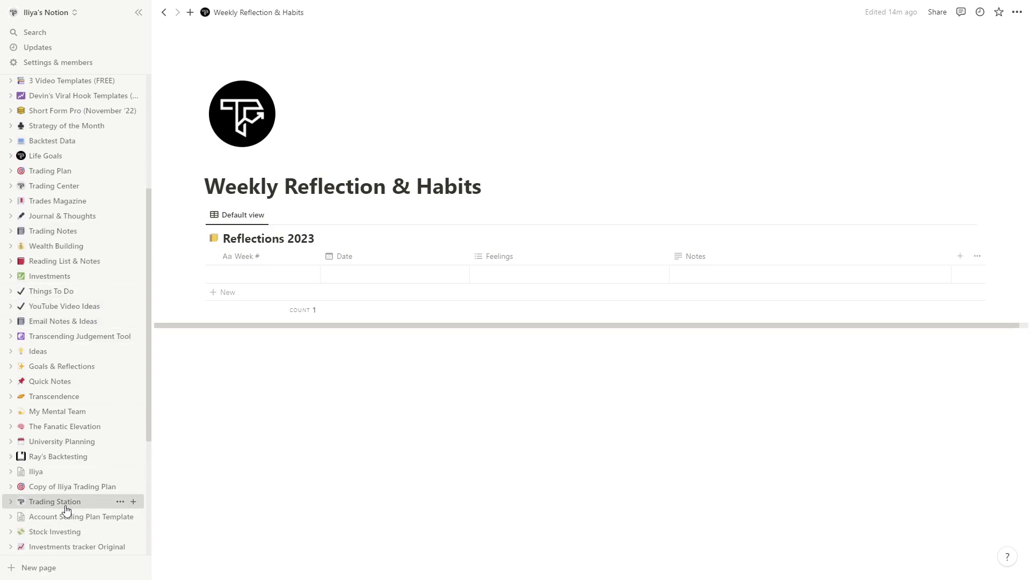
pyautogui.click(36, 505)
pyautogui.click(337, 563)
# Open the Weekly Trading Reflections page under Reviews & Reflections and hide the workspace's page list
pyautogui.scroll(-1, 217, 505)
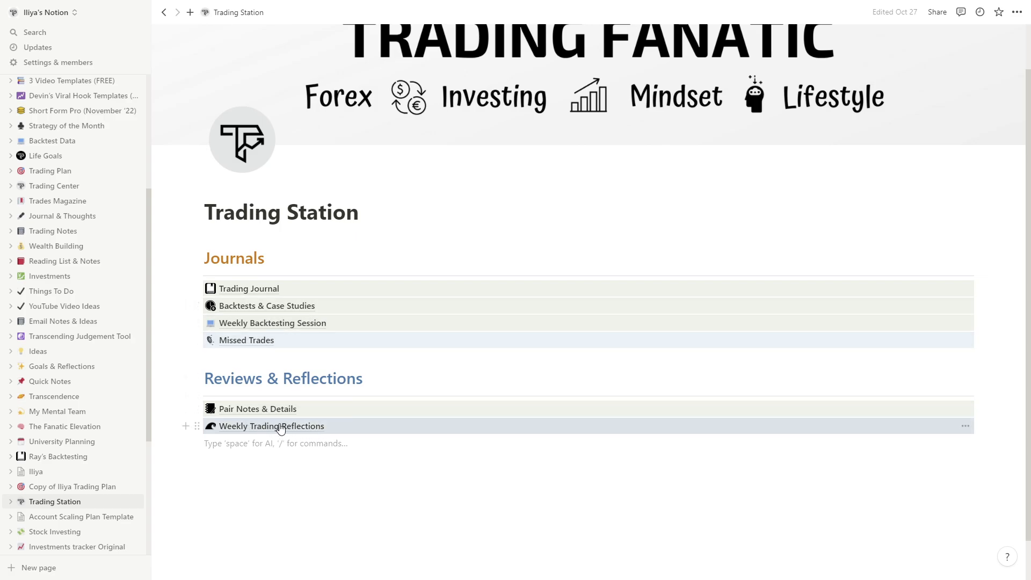
pyautogui.click(275, 427)
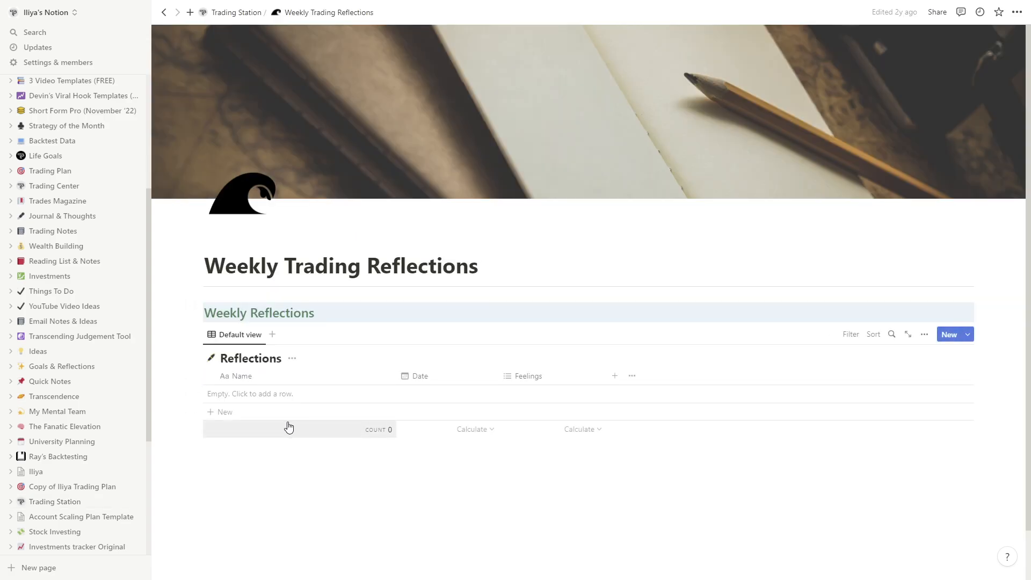
pyautogui.scroll(-5, 108, 483)
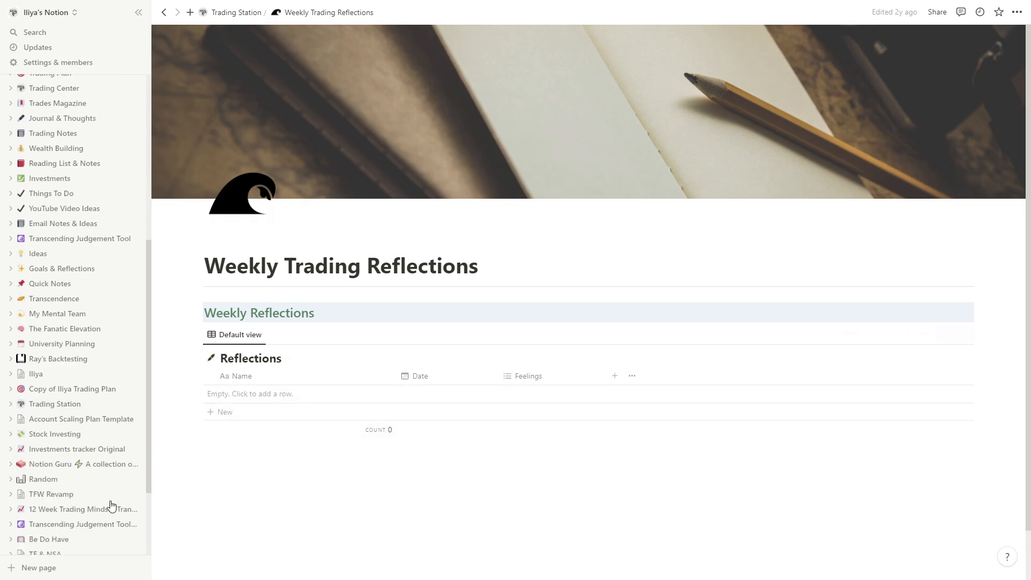
pyautogui.click(139, 13)
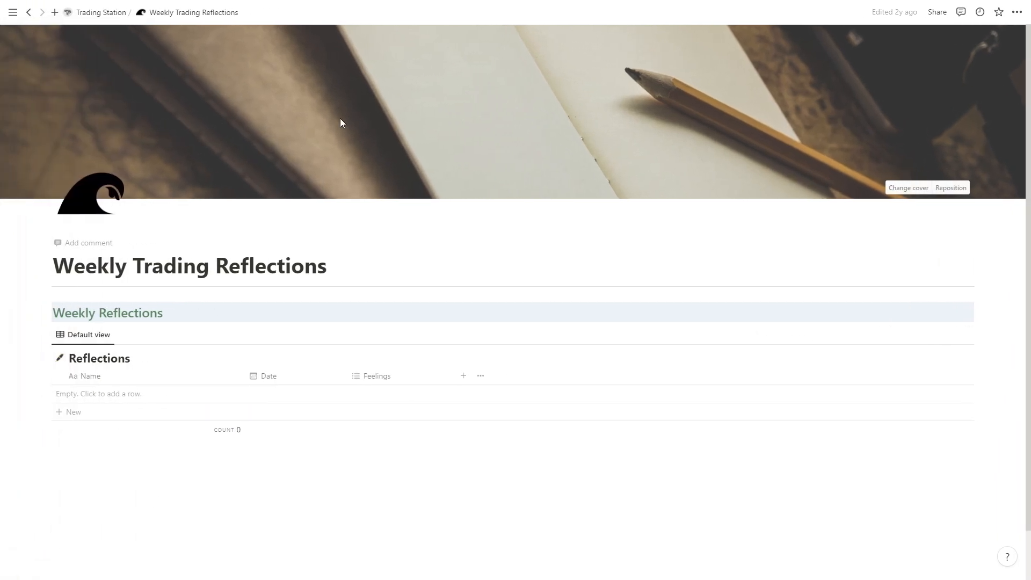